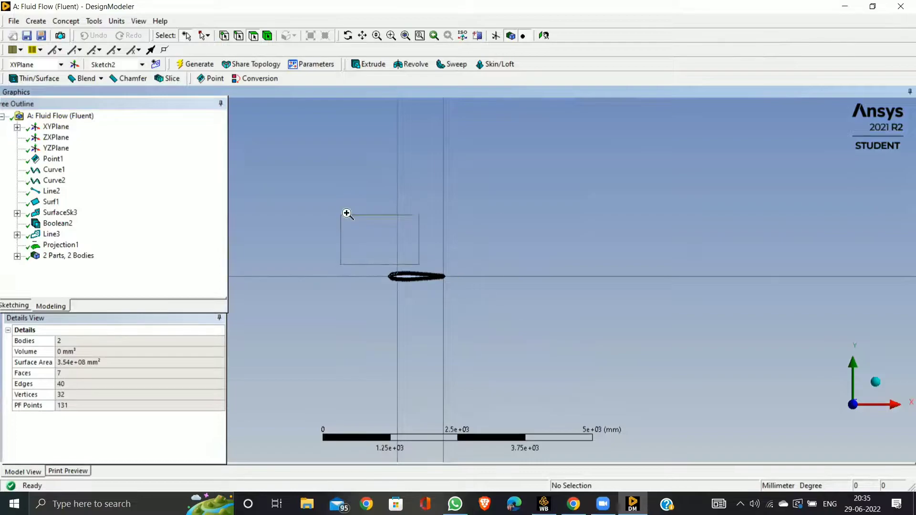
# Open Sketch2 on the XYPlane for editing and delete the two vertical lines crossing the airfoil near its leading edge.
pyautogui.moveTo(330, 217); pyautogui.dragTo(454, 356)
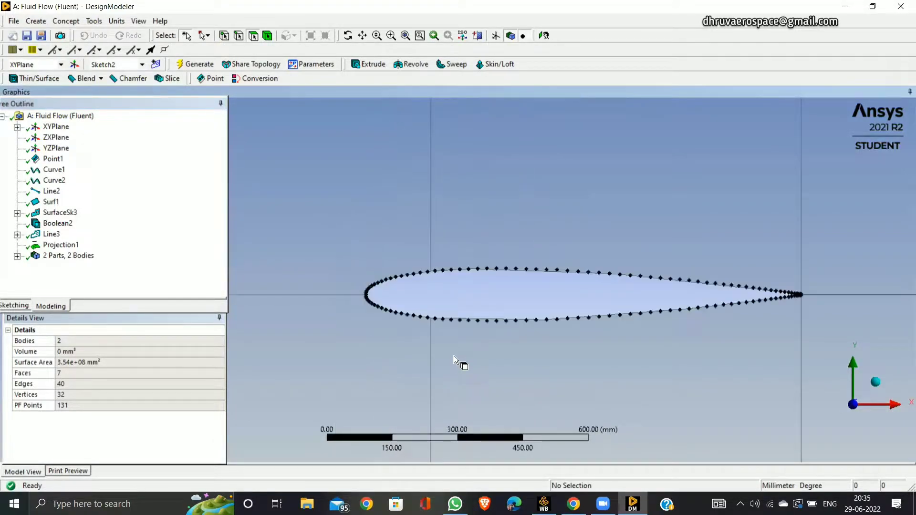
pyautogui.click(17, 127)
pyautogui.click(72, 148)
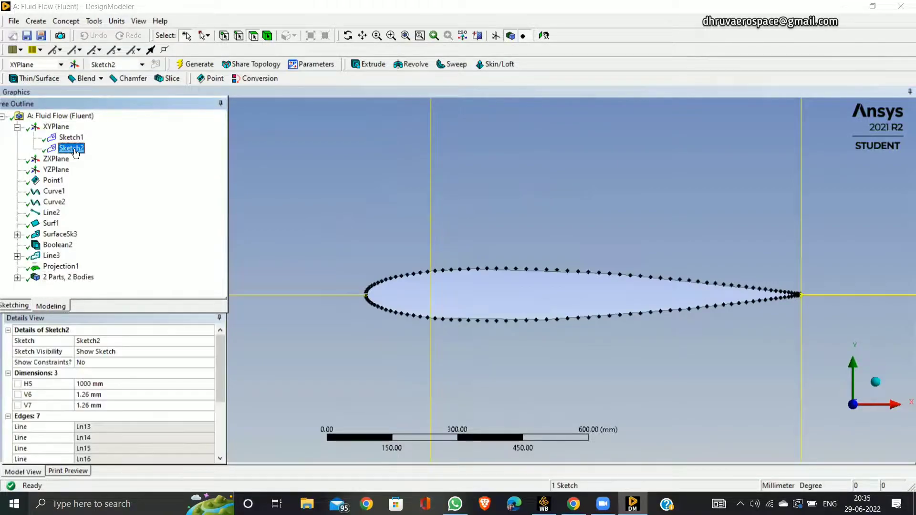
pyautogui.click(13, 305)
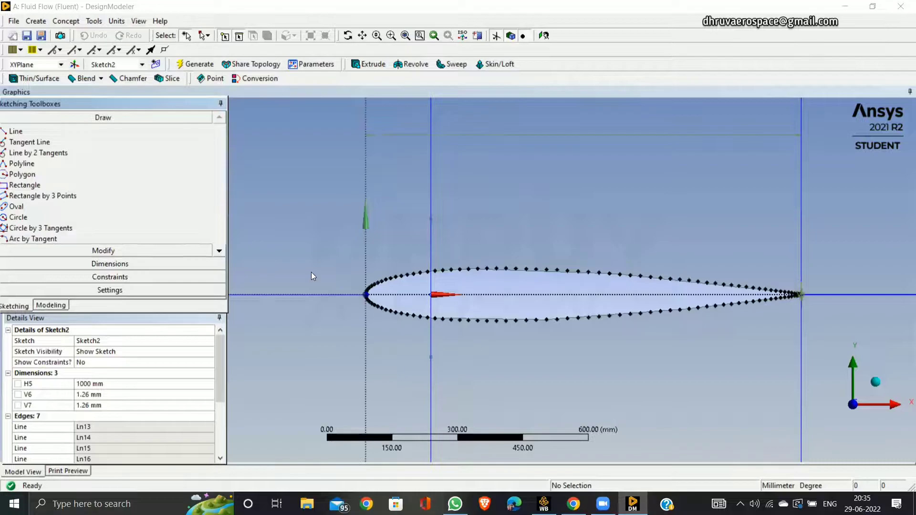
pyautogui.click(429, 238)
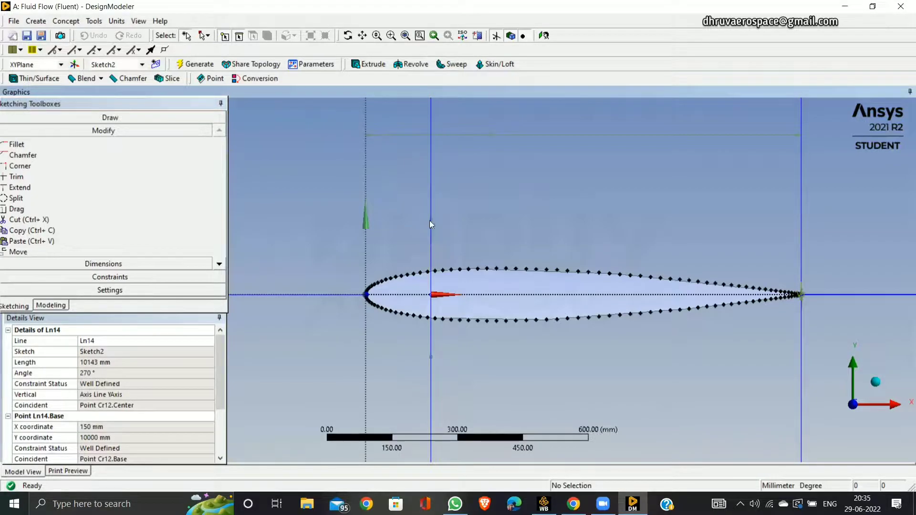
pyautogui.rightClick(430, 230)
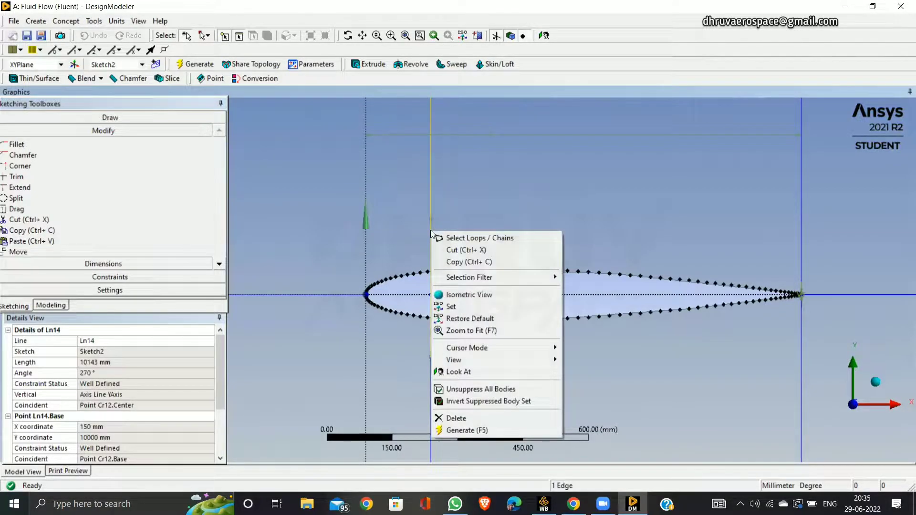
pyautogui.click(475, 419)
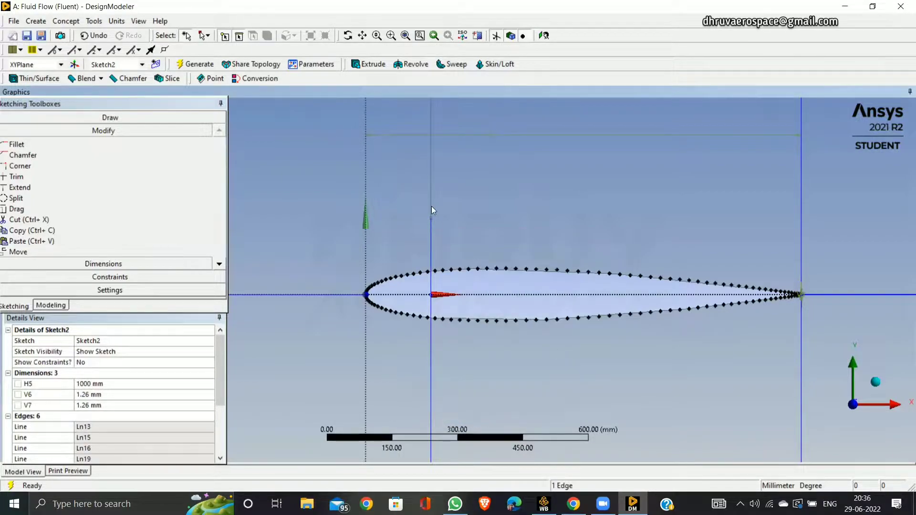
pyautogui.click(432, 248)
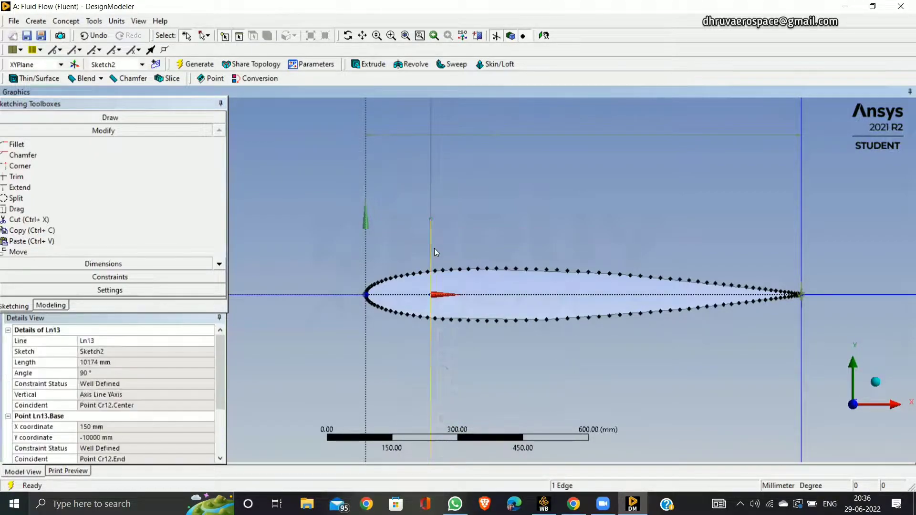
pyautogui.rightClick(434, 248)
pyautogui.click(492, 436)
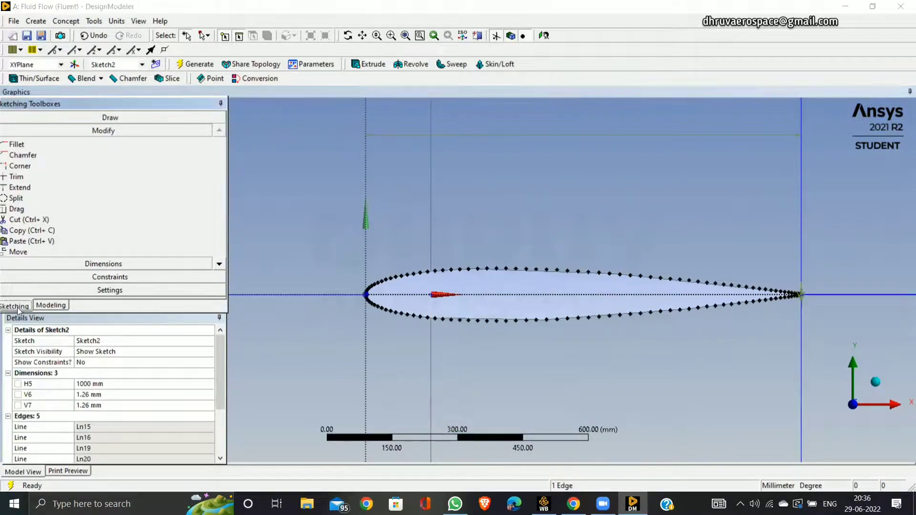
# Sketch two vertical lines from the chord point at X = 150 mm, one about 245 mm upward and one about 248 mm downward.
pyautogui.click(134, 116)
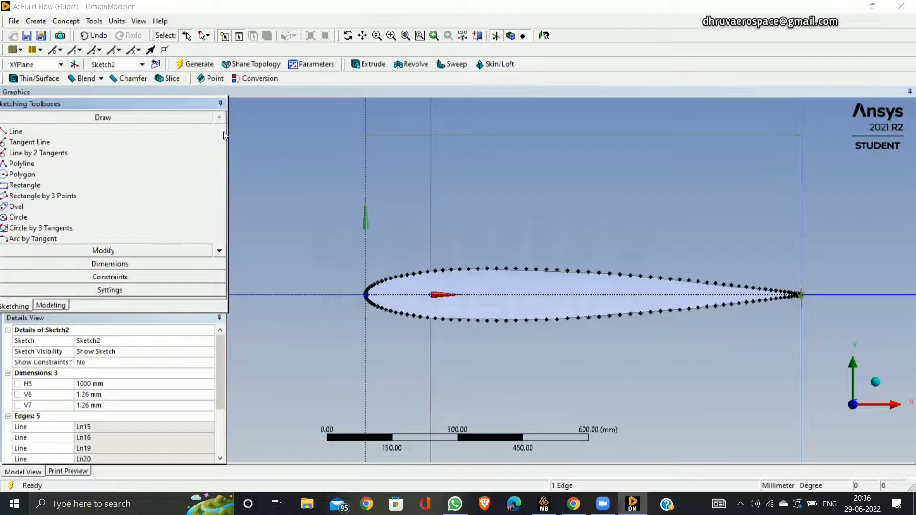
pyautogui.click(131, 129)
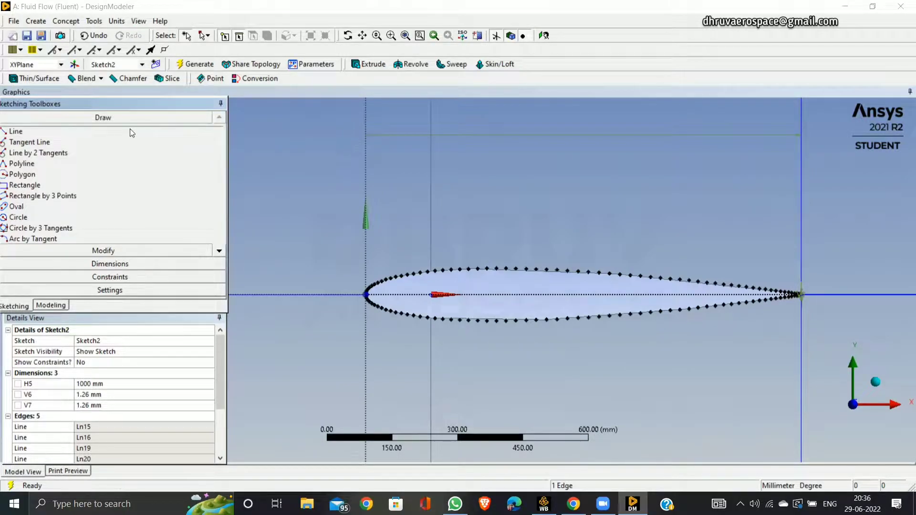
pyautogui.click(430, 294)
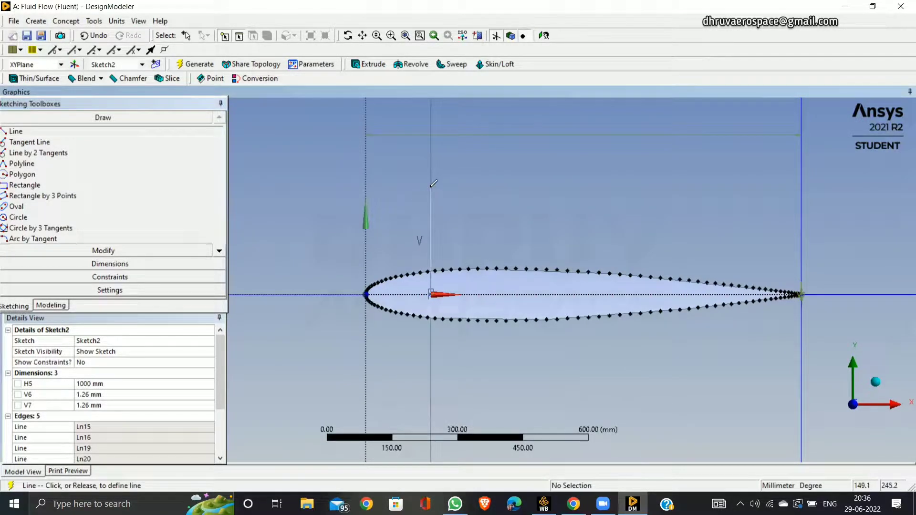
pyautogui.click(431, 187)
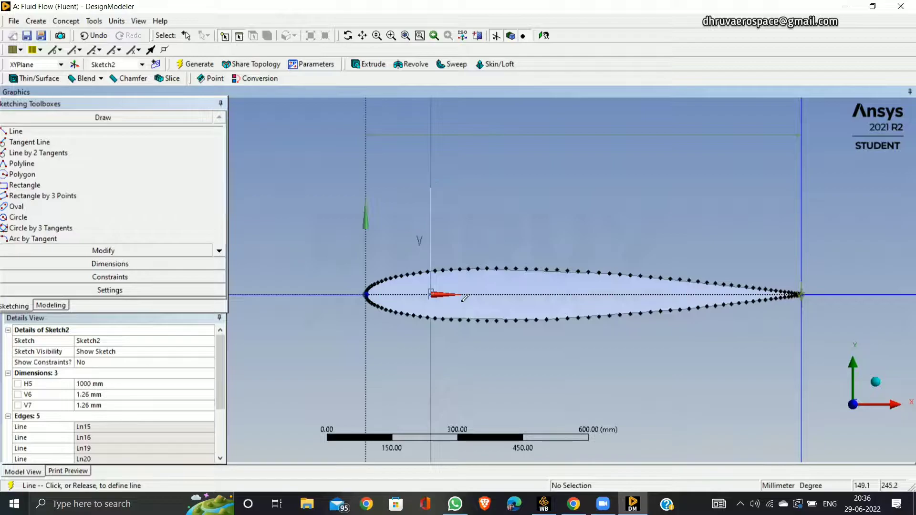
pyautogui.click(431, 294)
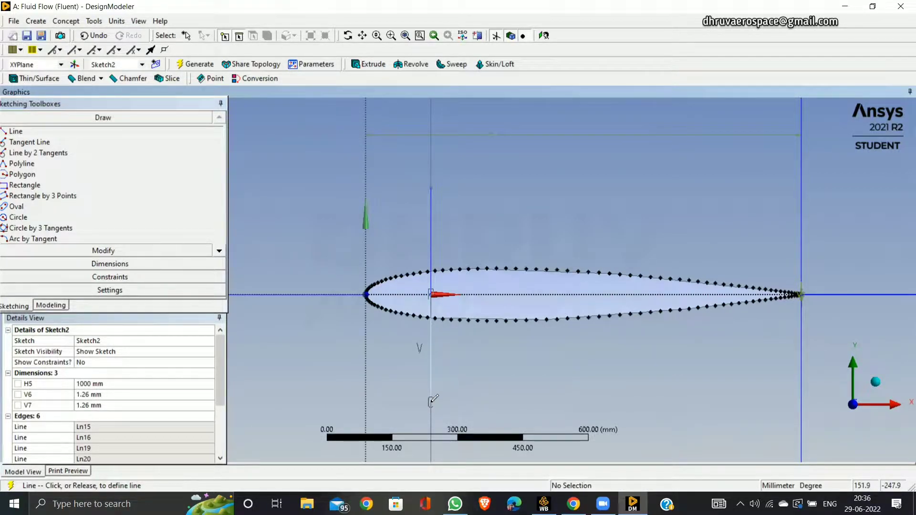
# Extend both new vertical lines in Sketch2 outward to the flow domain boundary, regenerate the model and return to modeling.
pyautogui.click(113, 250)
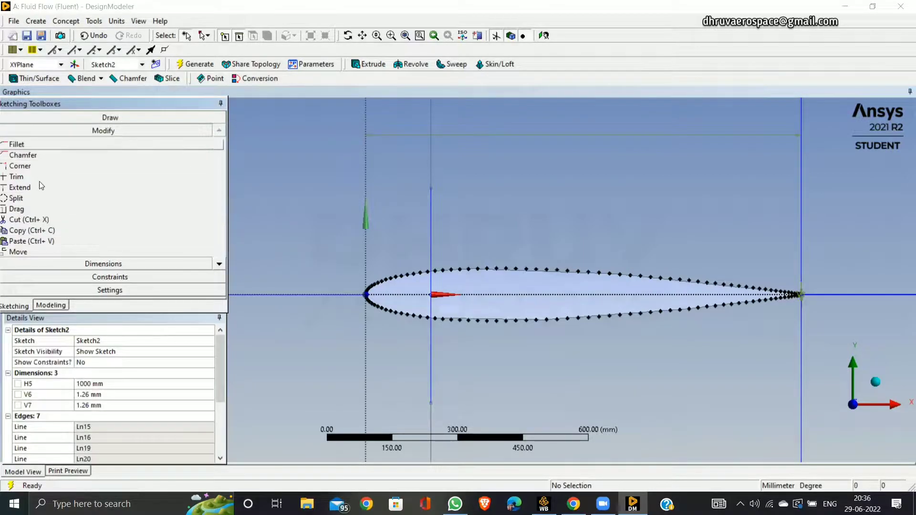
pyautogui.click(38, 189)
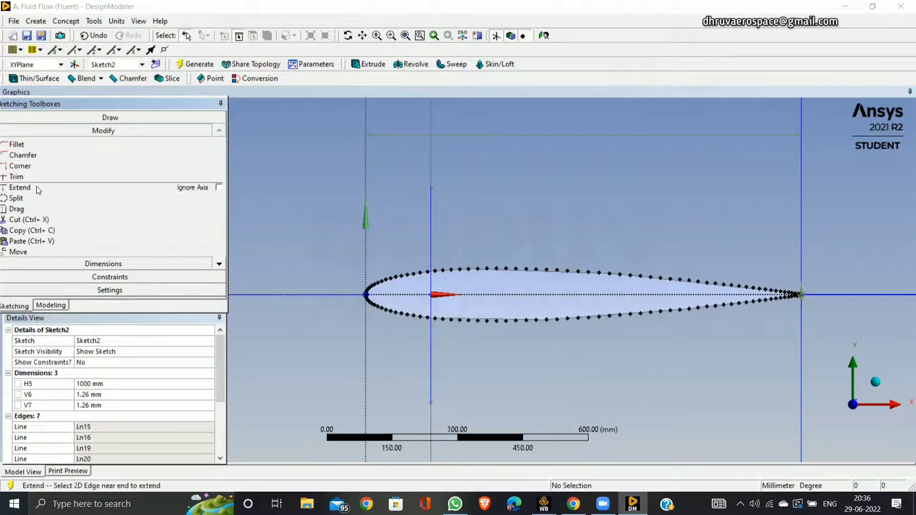
pyautogui.click(434, 193)
pyautogui.click(432, 385)
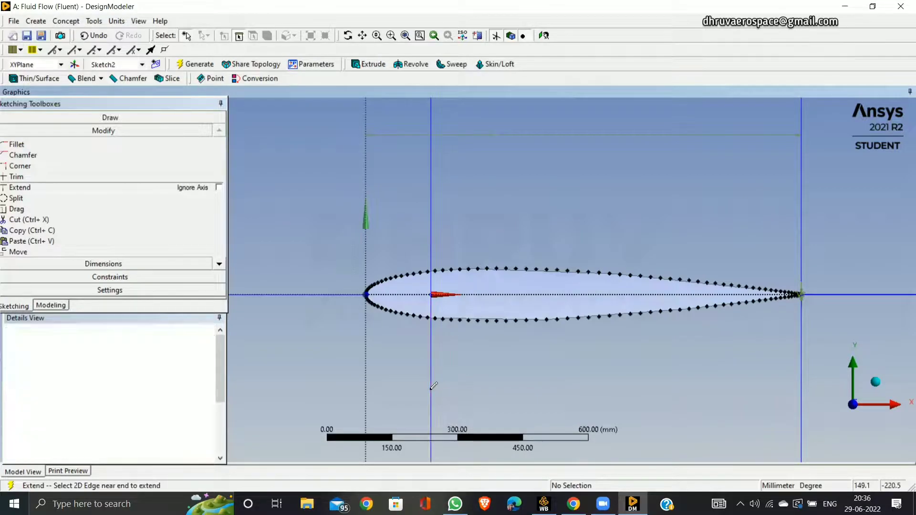
pyautogui.scroll(-3, 319, 279)
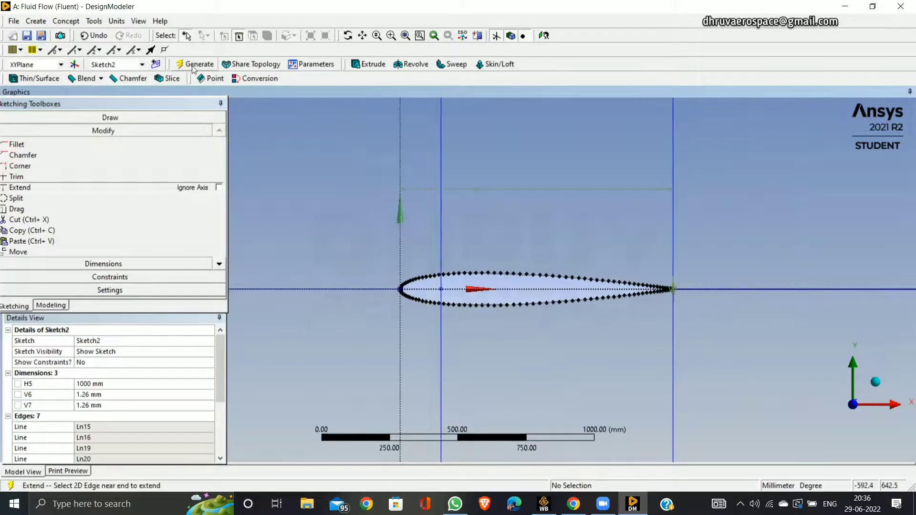
pyautogui.click(191, 64)
pyautogui.click(51, 304)
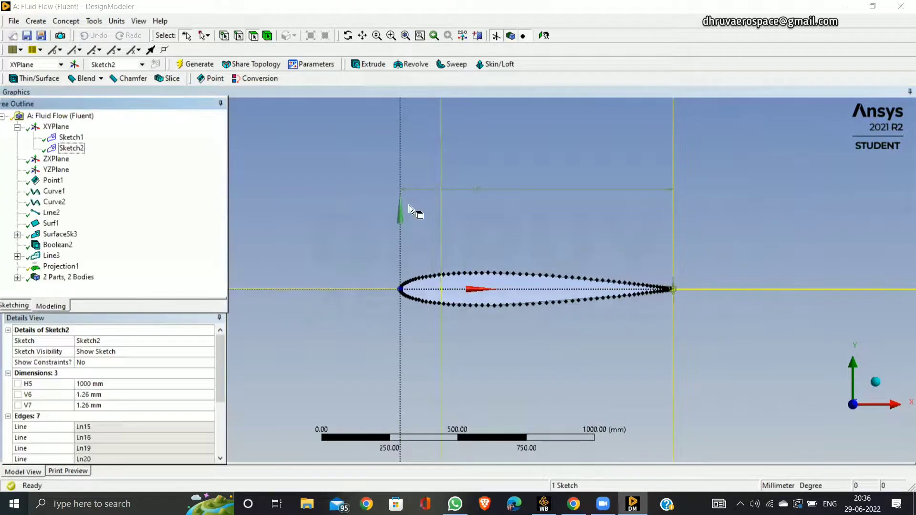
# Check how the domain faces above and below the airfoil are divided and which edges Line3 and Projection1 use.
pyautogui.click(397, 224)
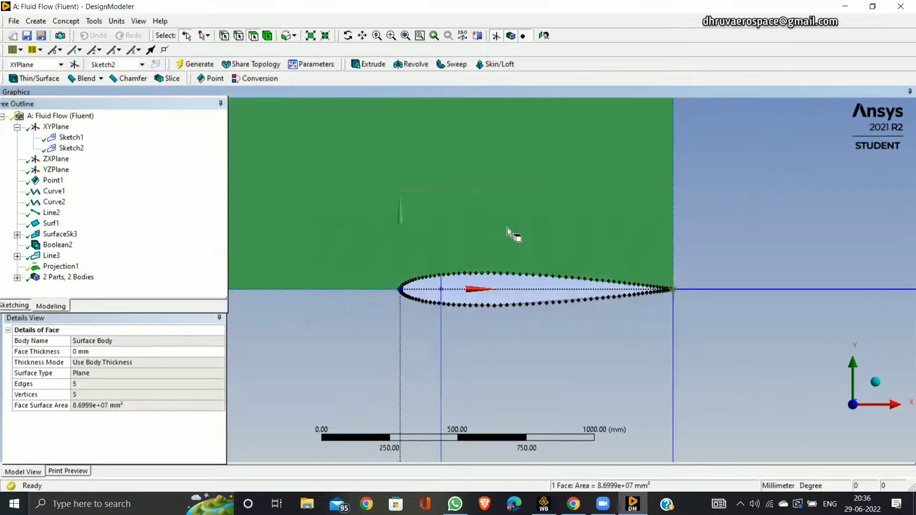
pyautogui.click(543, 384)
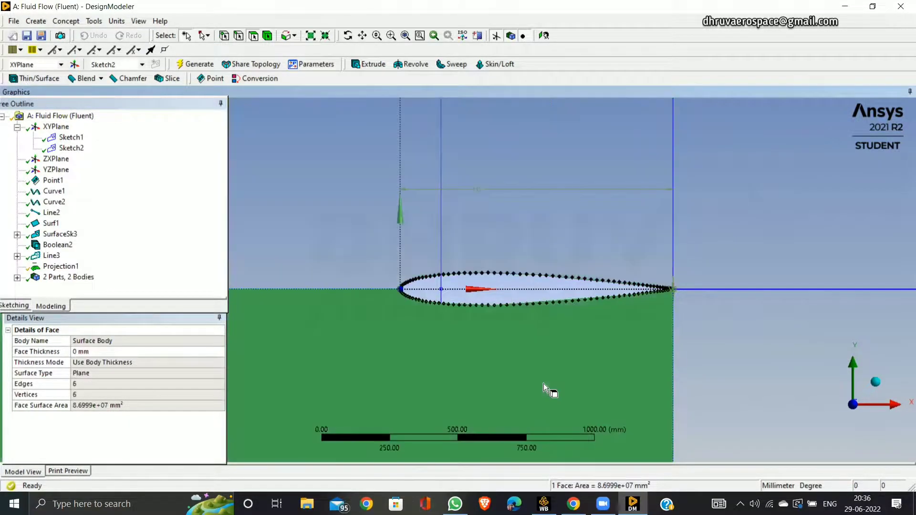
pyautogui.click(56, 266)
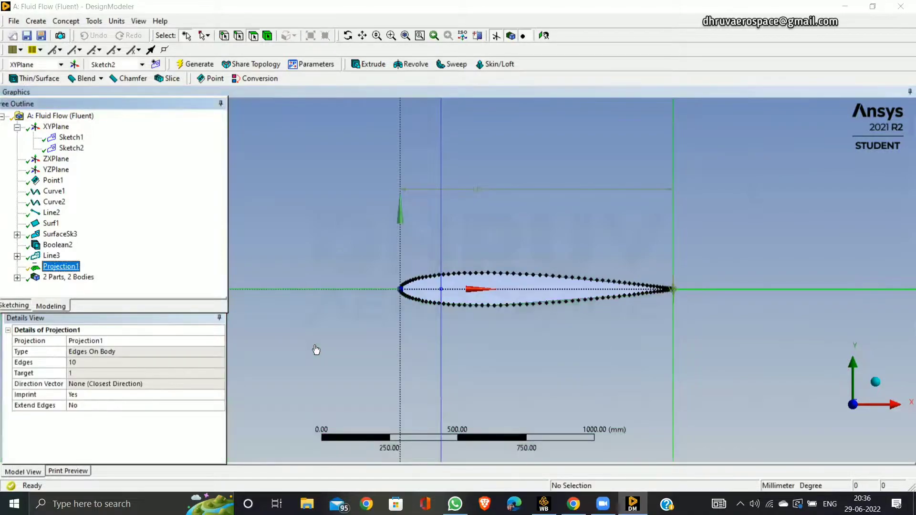
pyautogui.click(53, 256)
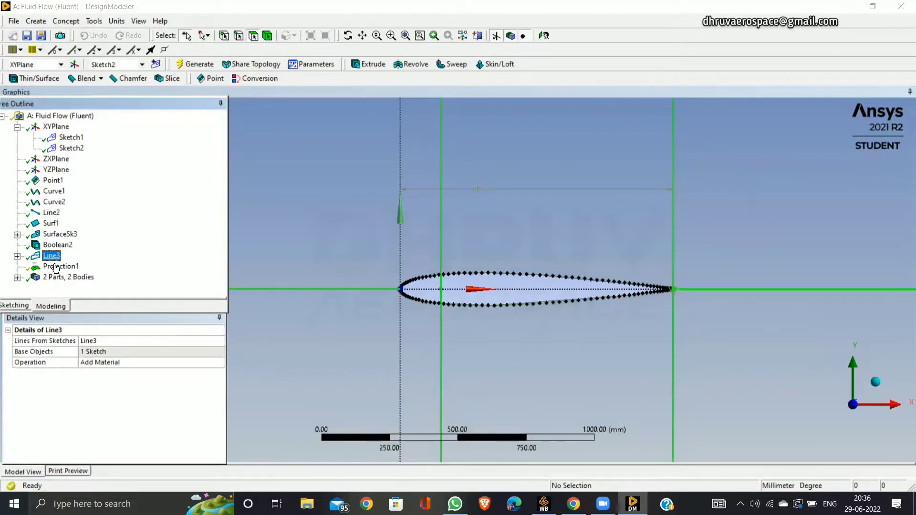
pyautogui.click(57, 267)
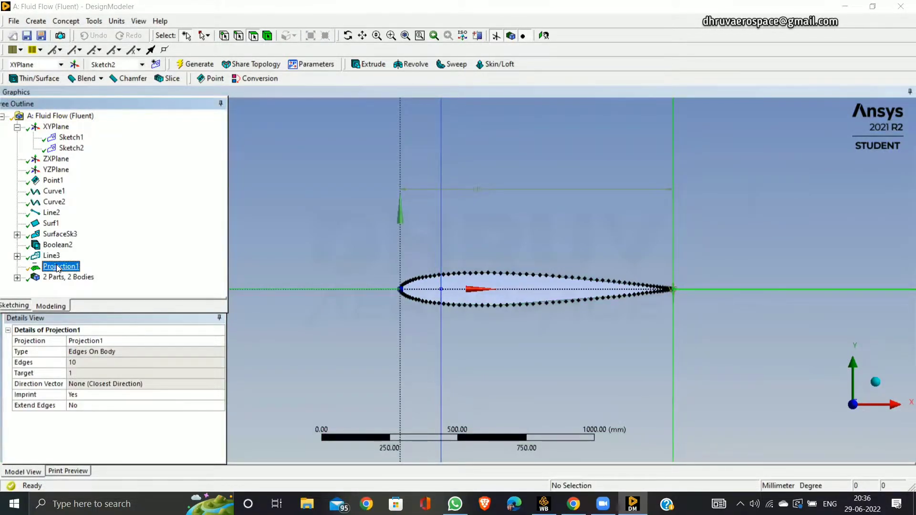
pyautogui.rightClick(57, 269)
pyautogui.click(67, 273)
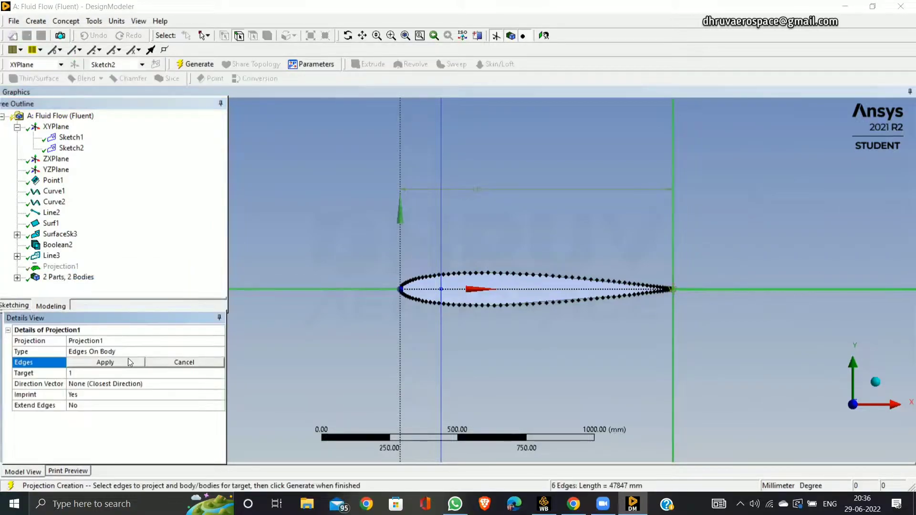
pyautogui.click(493, 233)
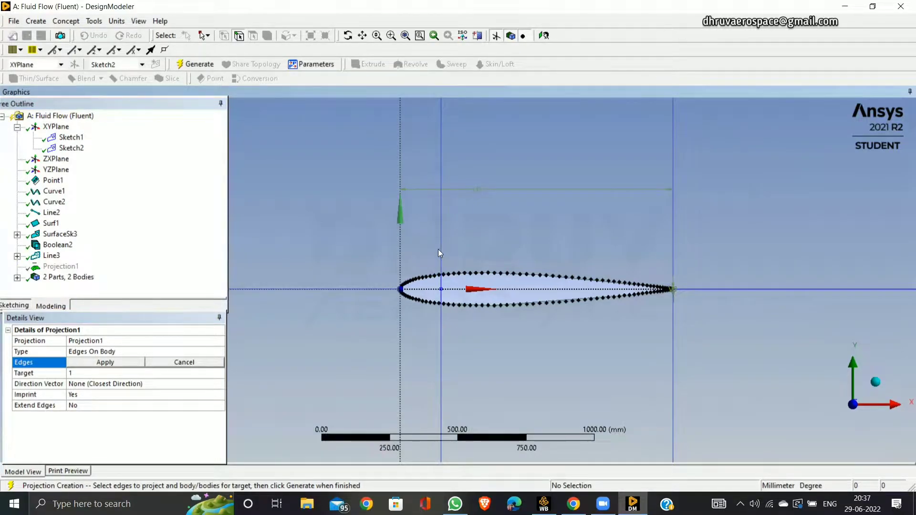
# Delete the Projection1 and Line3 features from the model.
pyautogui.rightClick(56, 268)
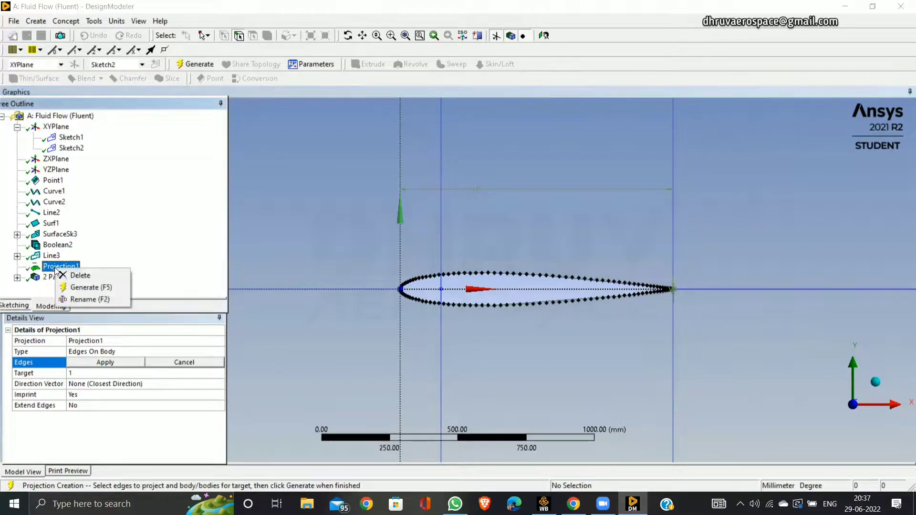
pyautogui.click(82, 276)
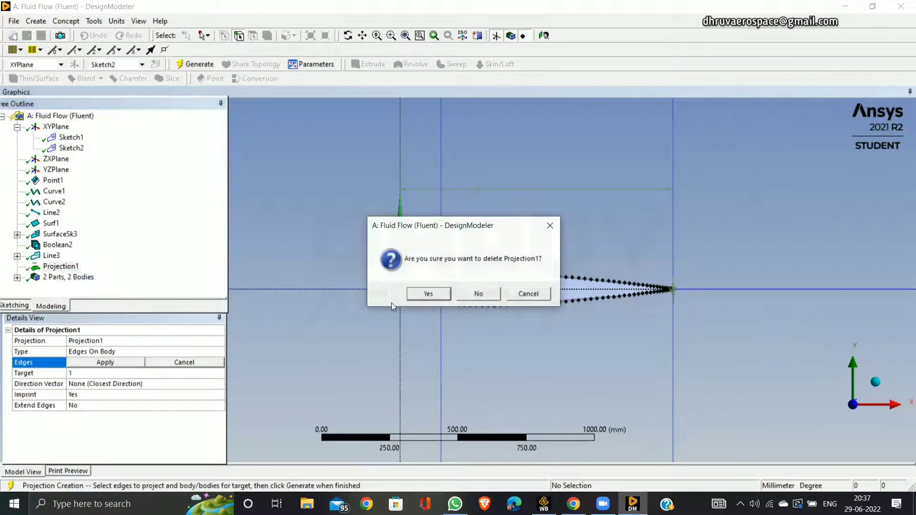
pyautogui.click(443, 299)
pyautogui.click(51, 257)
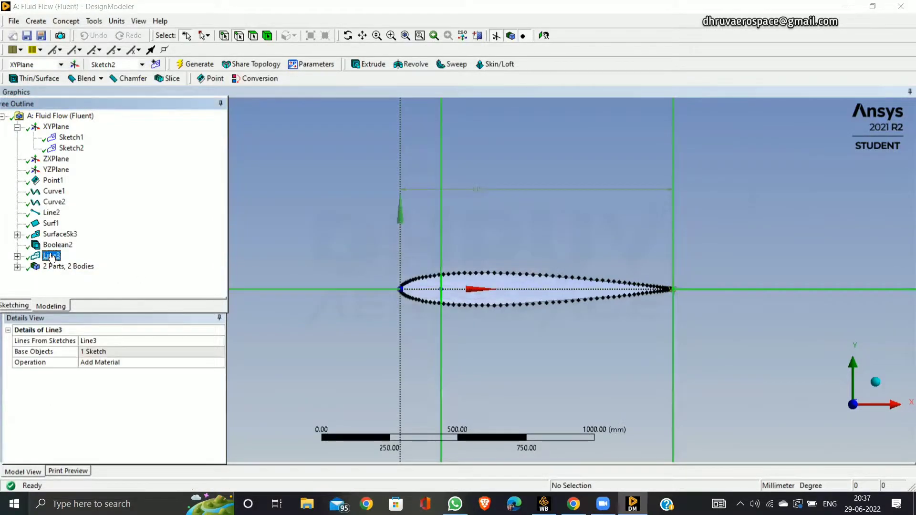
pyautogui.rightClick(50, 258)
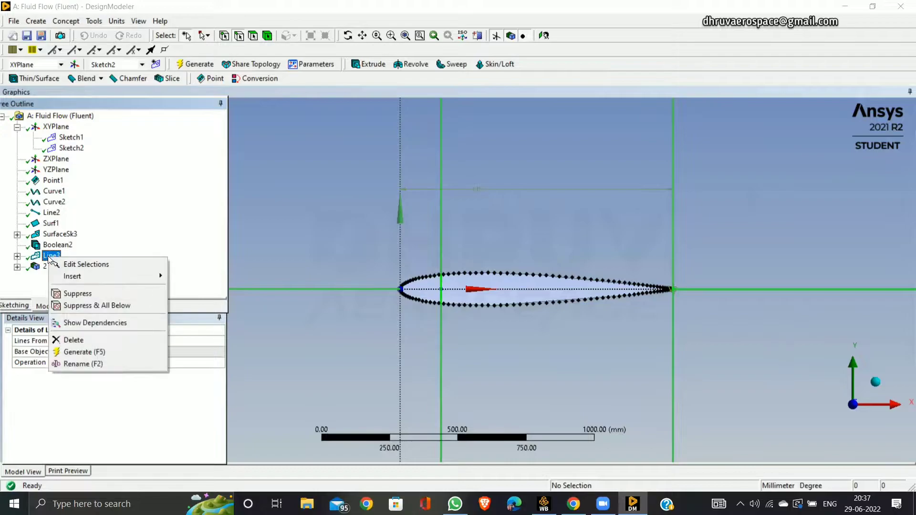
pyautogui.click(98, 339)
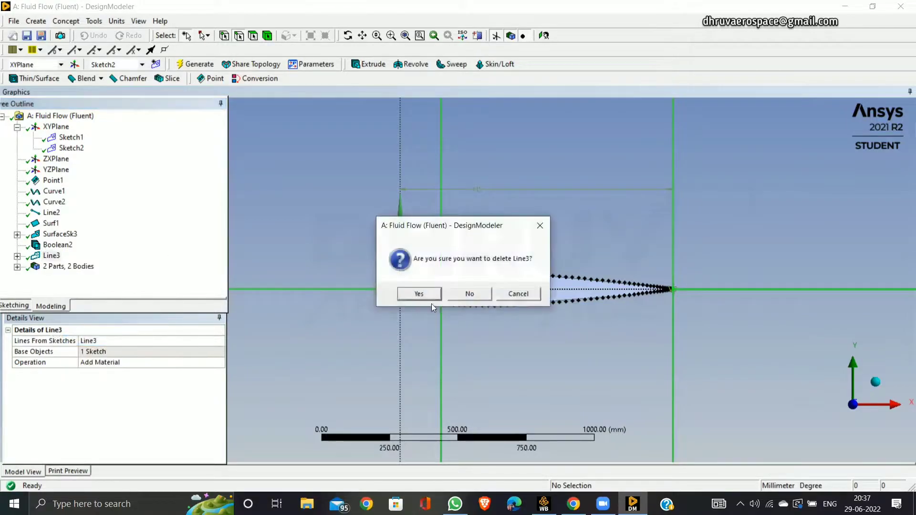
pyautogui.click(419, 293)
# Create a Lines From Sketches feature with Sketch2 as the base object and Add Material operation, and generate it.
pyautogui.click(71, 22)
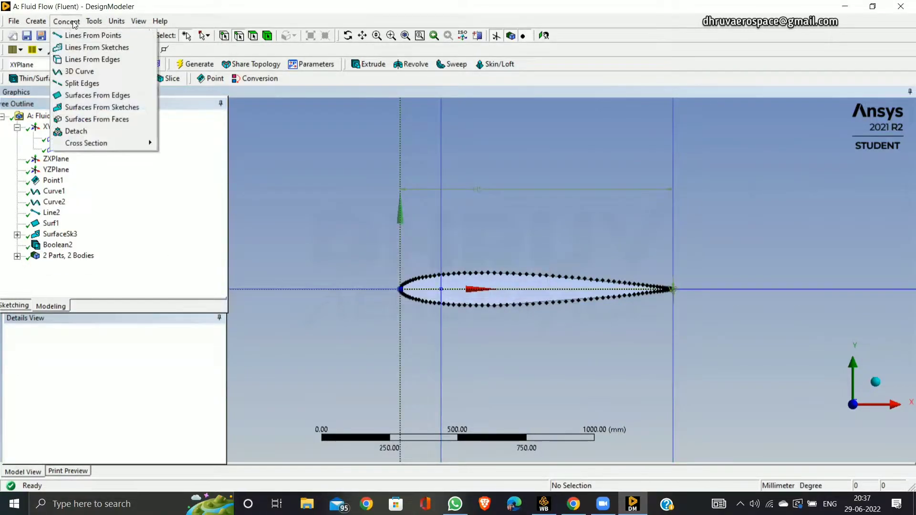
pyautogui.click(95, 46)
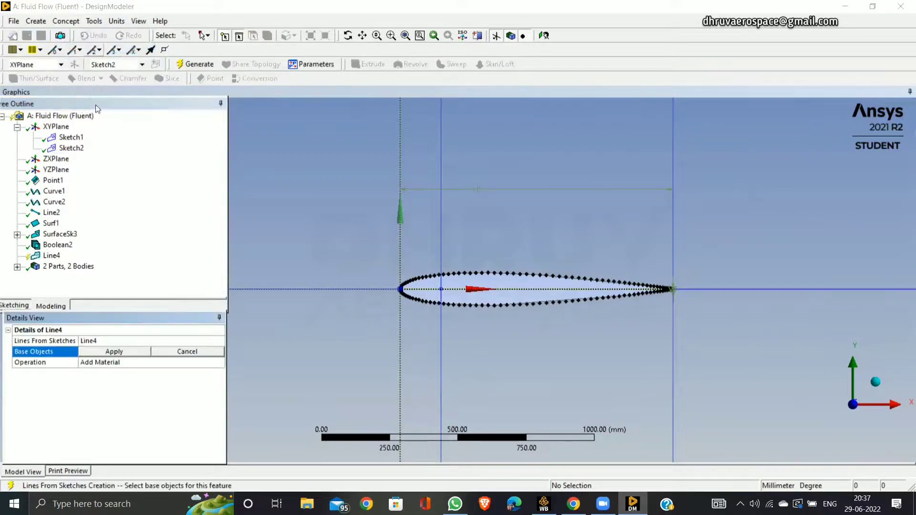
pyautogui.click(71, 148)
pyautogui.click(125, 351)
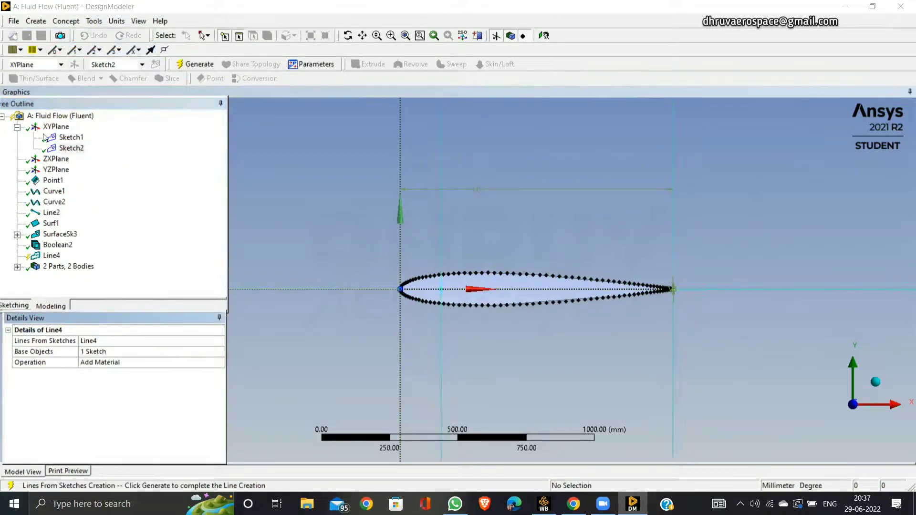
pyautogui.click(195, 64)
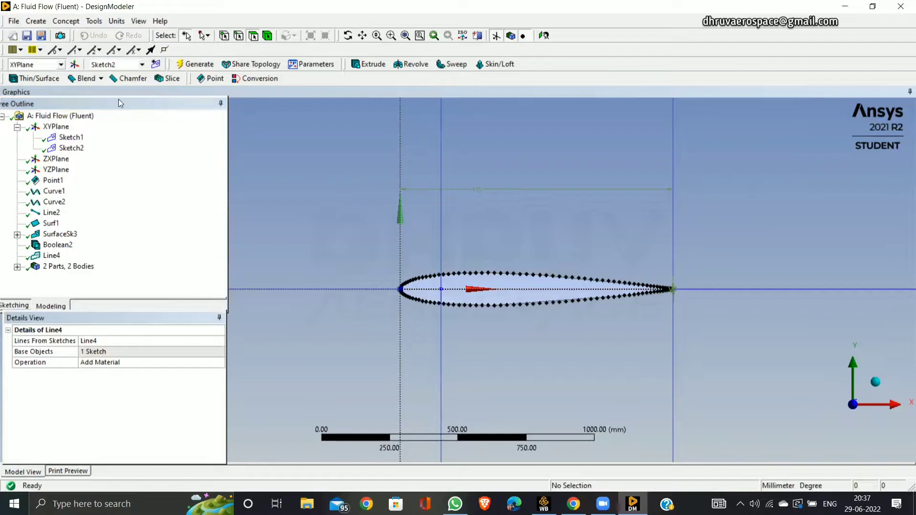
# Start an Edges On Face projection and try to pick the vertical dividing line above the airfoil as its edge.
pyautogui.click(103, 21)
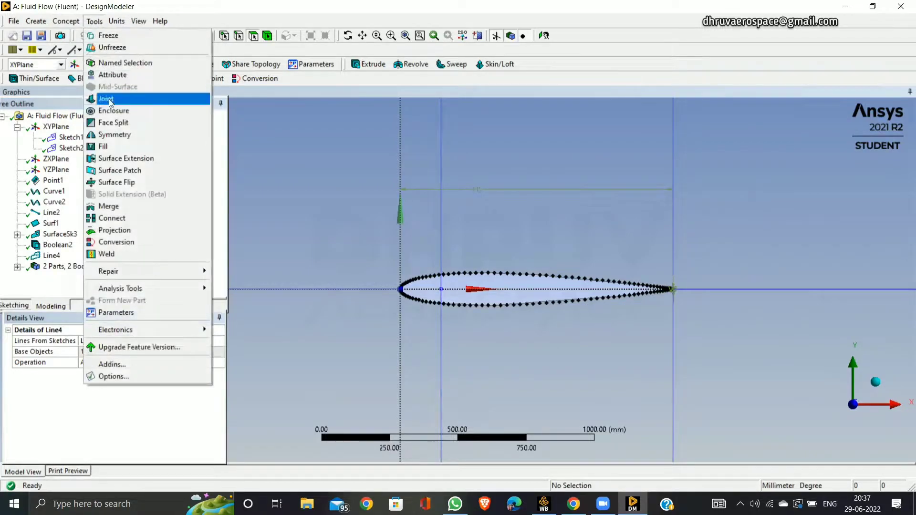
pyautogui.click(115, 230)
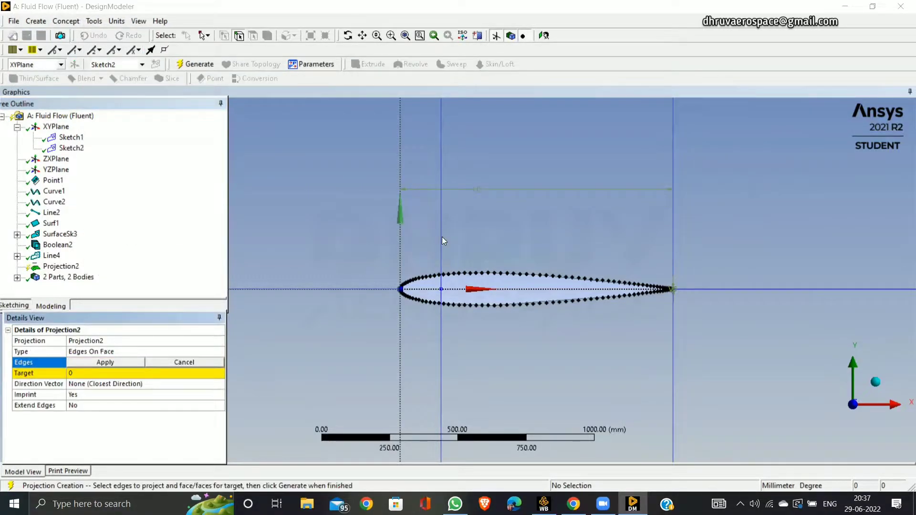
pyautogui.click(440, 237)
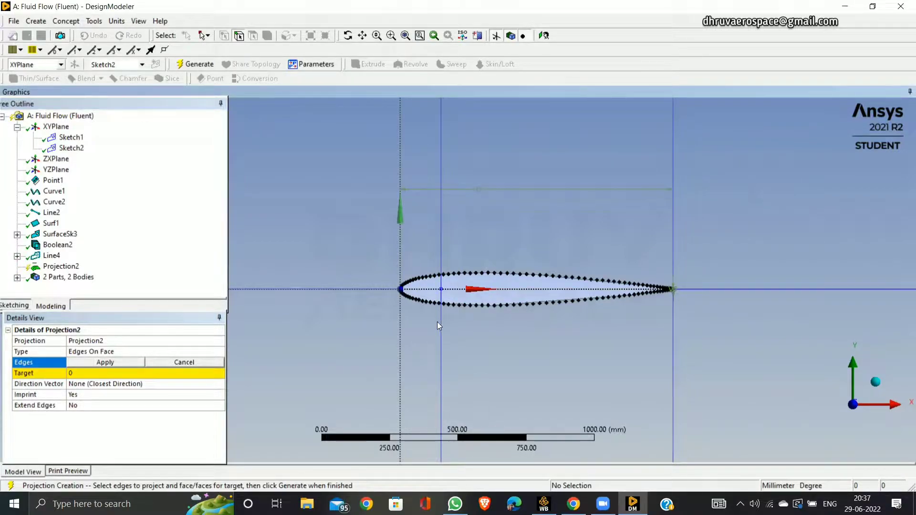
# Unsuppress the Line Body in the model's bodies.
pyautogui.click(17, 277)
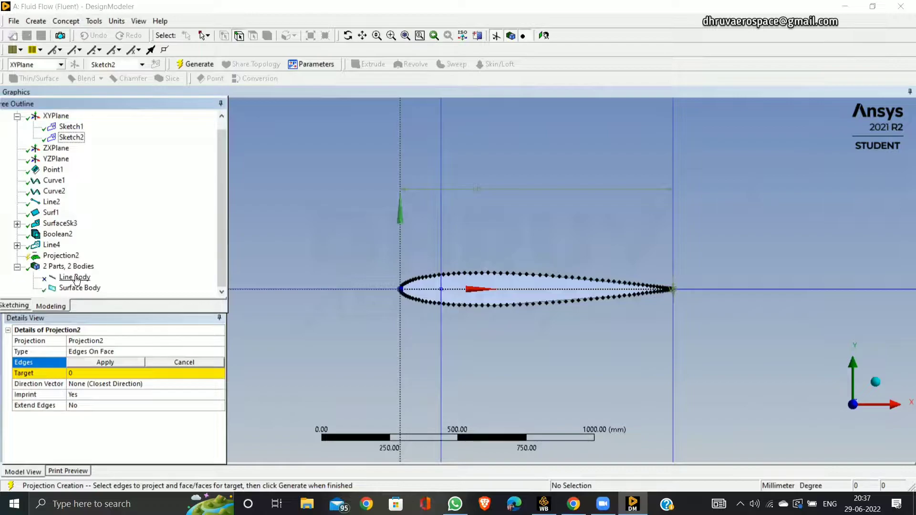
pyautogui.rightClick(77, 278)
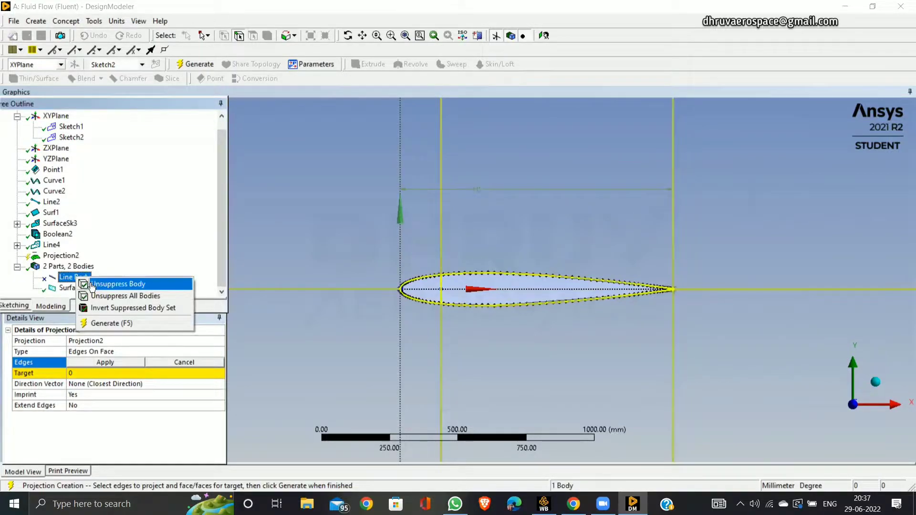
pyautogui.click(92, 287)
# Pick the vertical dividing lines, the line ahead of the leading edge and the upper wake line as the projection's edges.
pyautogui.click(440, 235)
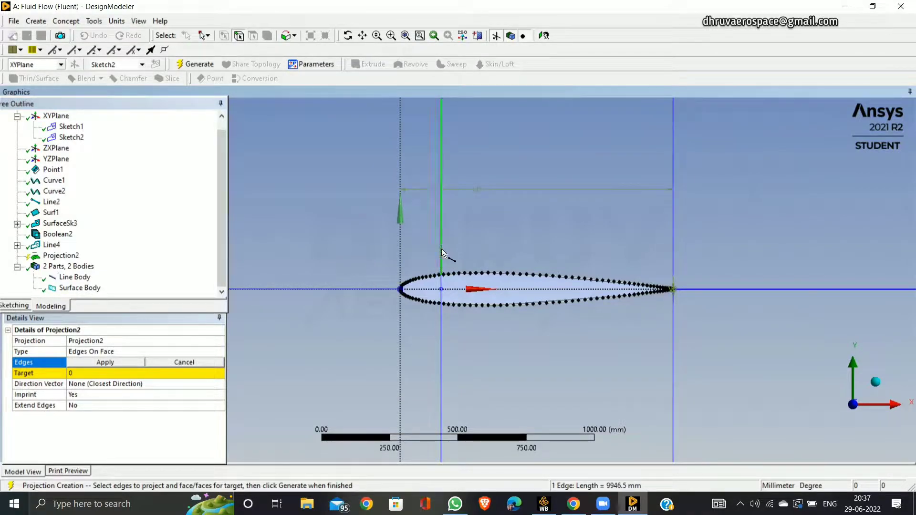
pyautogui.keyDown('ctrl'); pyautogui.click(368, 286); pyautogui.keyUp('ctrl')
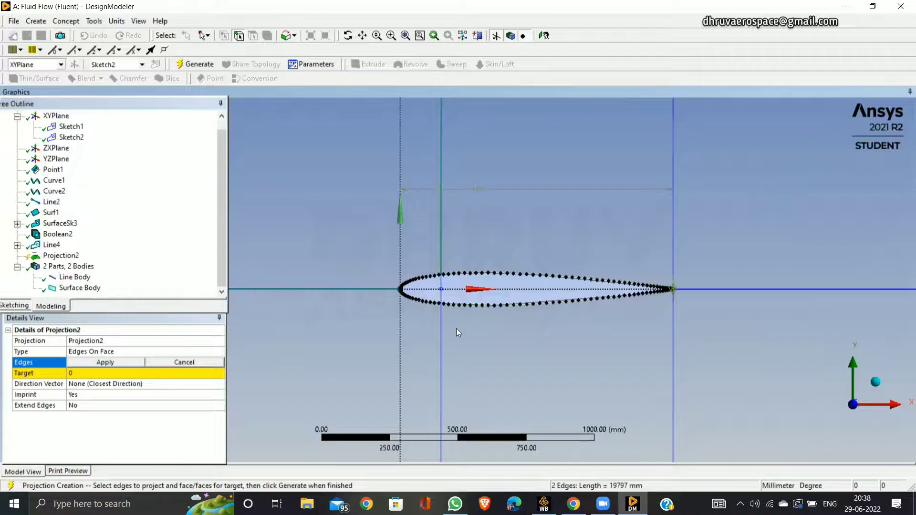
pyautogui.keyDown('ctrl'); pyautogui.click(440, 338); pyautogui.keyUp('ctrl')
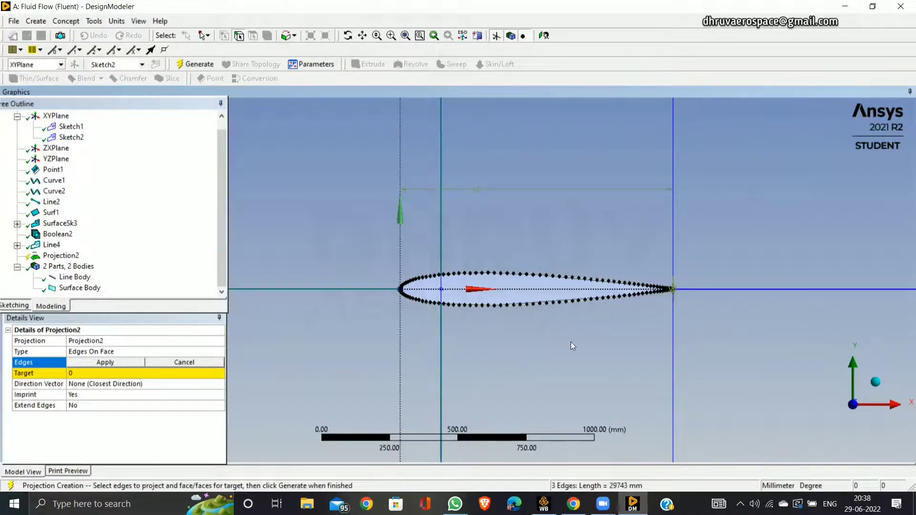
pyautogui.keyDown('ctrl'); pyautogui.click(671, 333); pyautogui.keyUp('ctrl')
pyautogui.keyDown('ctrl'); pyautogui.click(672, 250); pyautogui.keyUp('ctrl')
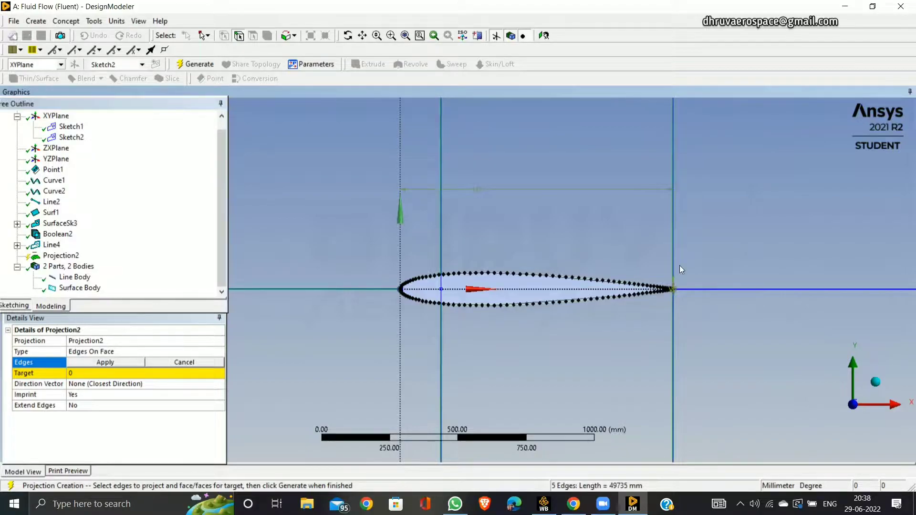
pyautogui.moveTo(677, 248); pyautogui.dragTo(745, 361)
pyautogui.moveTo(338, 199); pyautogui.dragTo(401, 271)
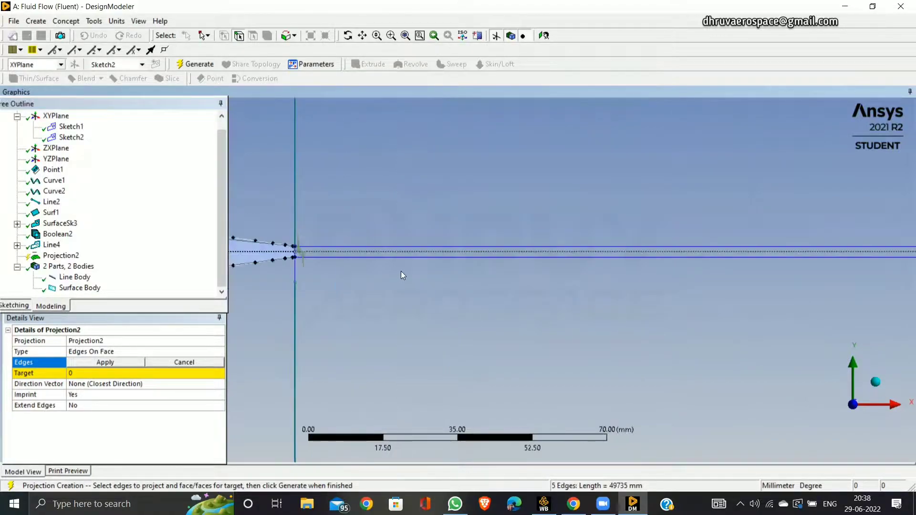
pyautogui.keyDown('ctrl'); pyautogui.click(379, 245); pyautogui.keyUp('ctrl')
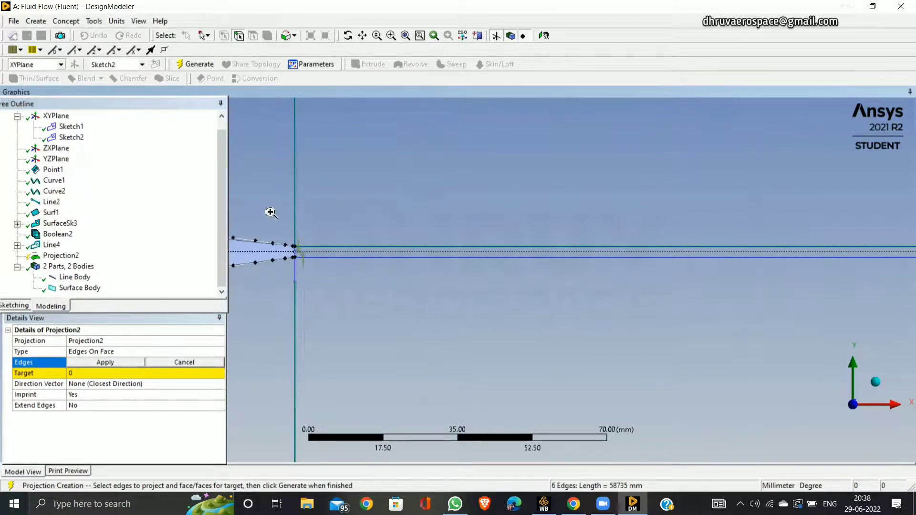
pyautogui.moveTo(265, 200); pyautogui.dragTo(347, 319)
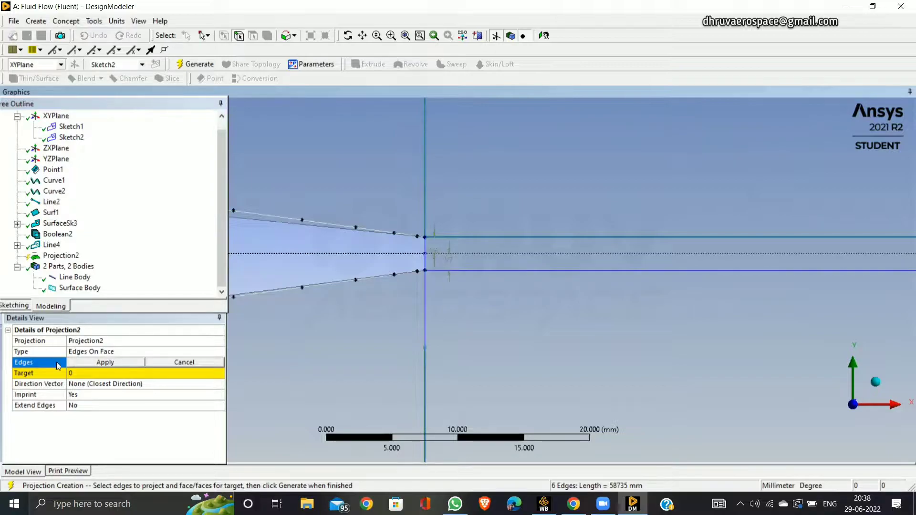
# Highlight Sketch2 to check its lines at the trailing edge, and delete the unfinished Projection2 feature.
pyautogui.click(72, 140)
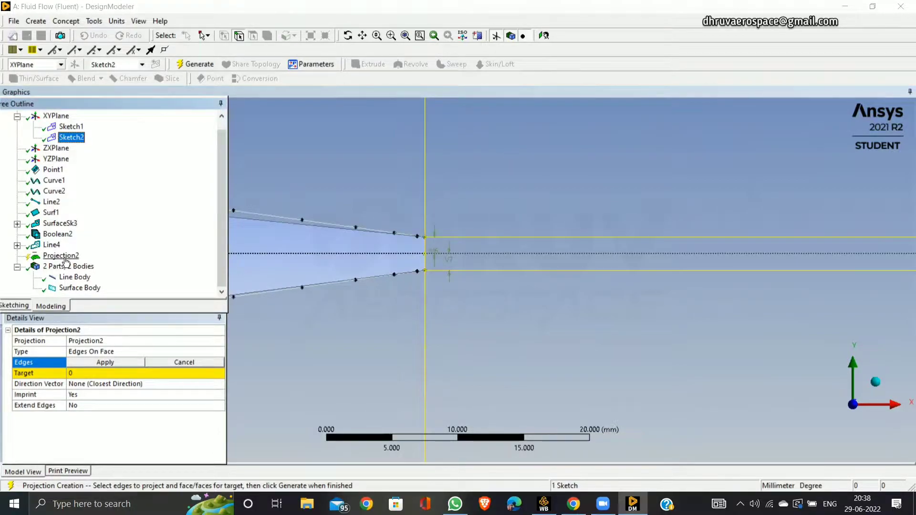
pyautogui.click(66, 260)
pyautogui.rightClick(75, 259)
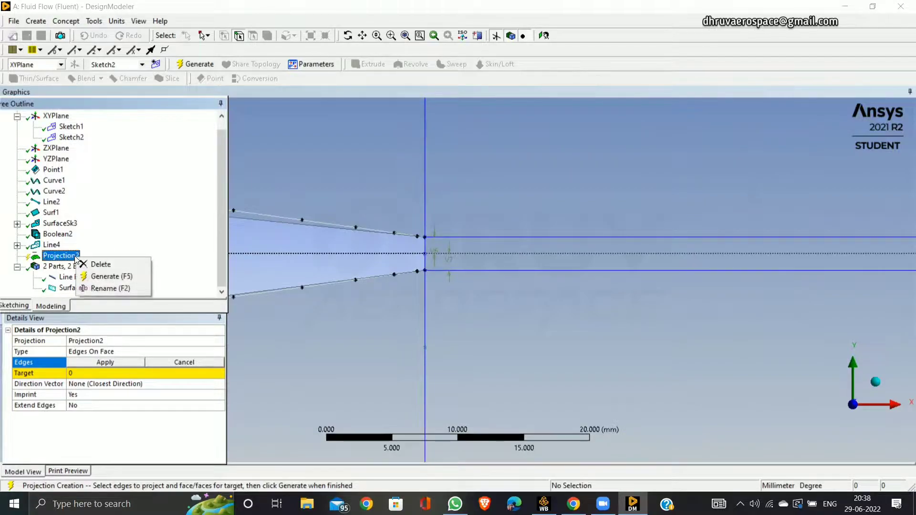
pyautogui.click(98, 264)
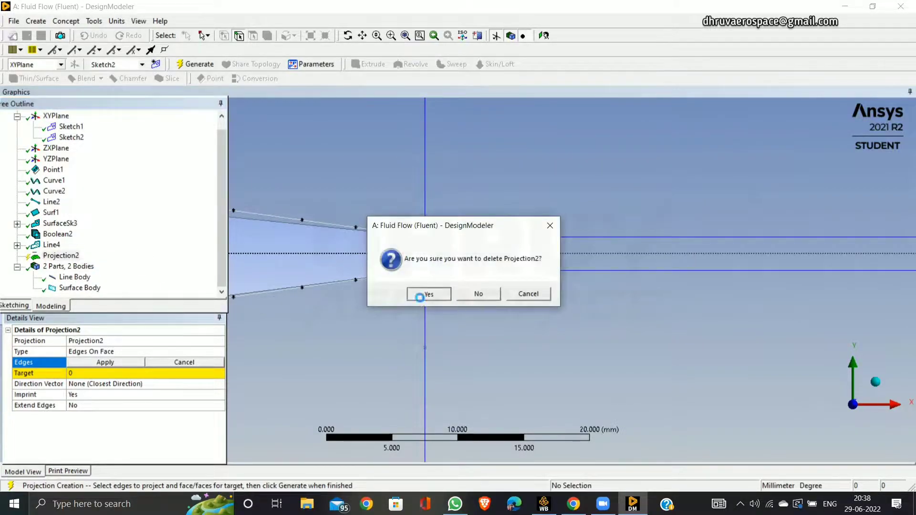
pyautogui.click(419, 295)
# Open Sketch2 for editing in sketching mode.
pyautogui.click(71, 149)
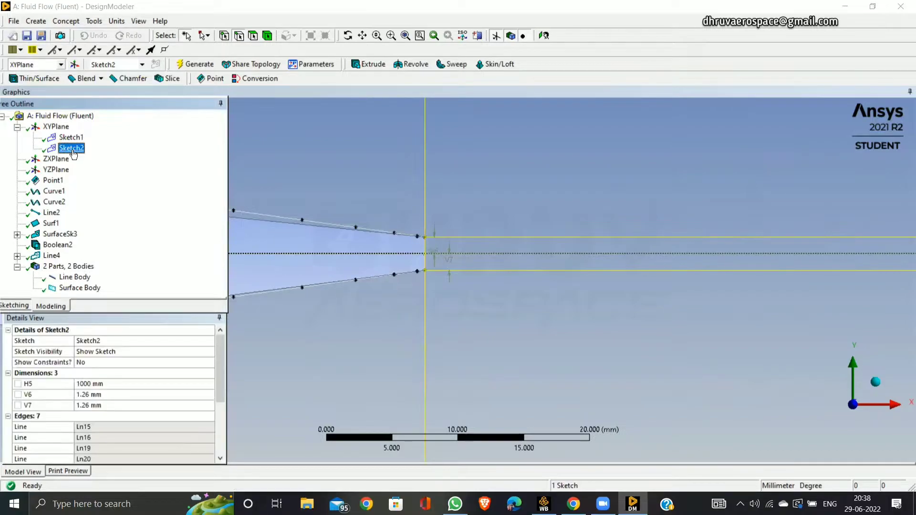
pyautogui.click(15, 306)
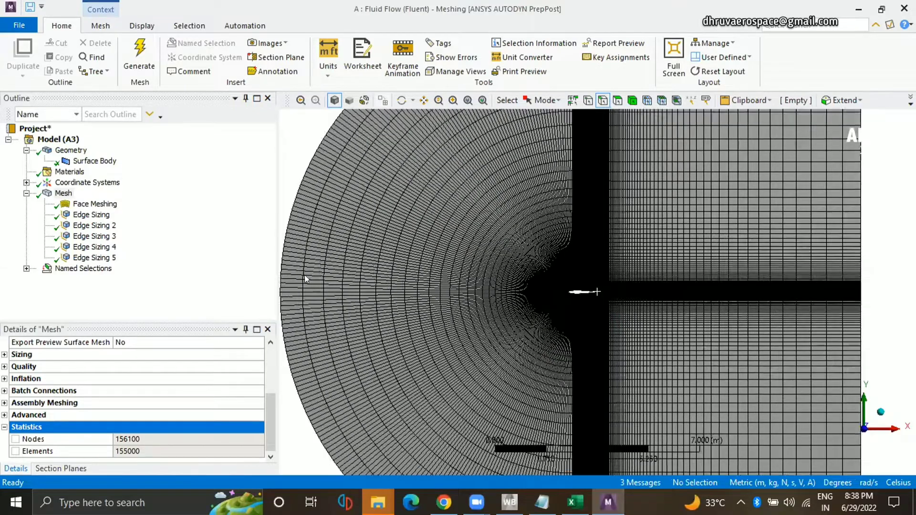
# In Ansys Meshing, review the scoped geometry and settings of Face Meshing, Edge Sizing, Edge Sizing 2 and Edge Sizing 3.
pyautogui.click(95, 204)
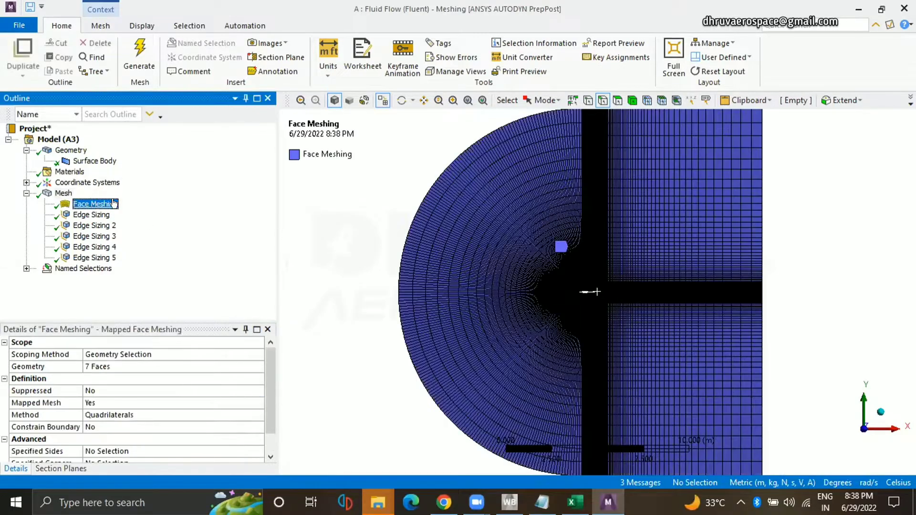
pyautogui.click(91, 215)
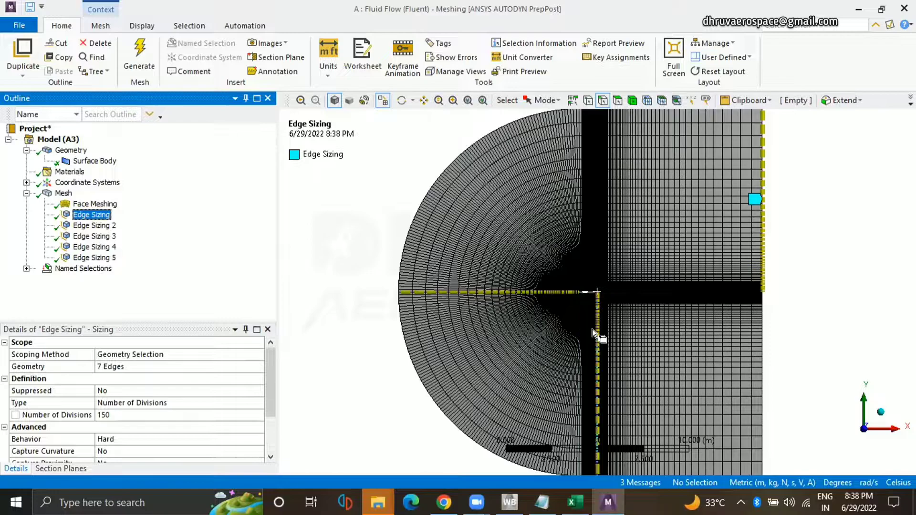
pyautogui.scroll(-2, 110, 429)
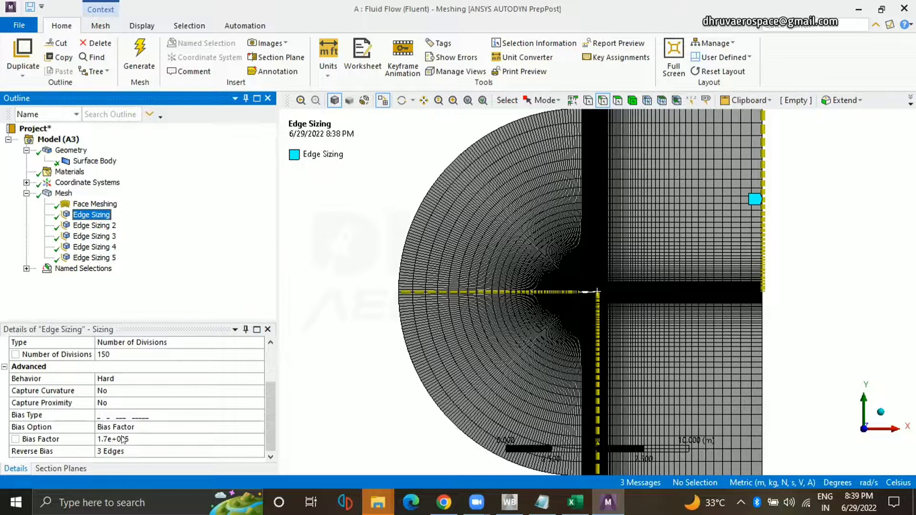
pyautogui.click(92, 224)
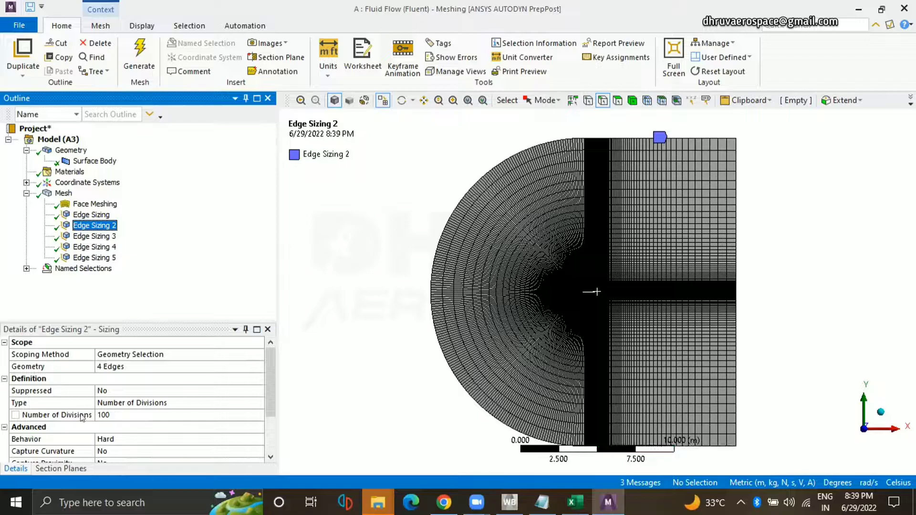
pyautogui.scroll(-2, 114, 444)
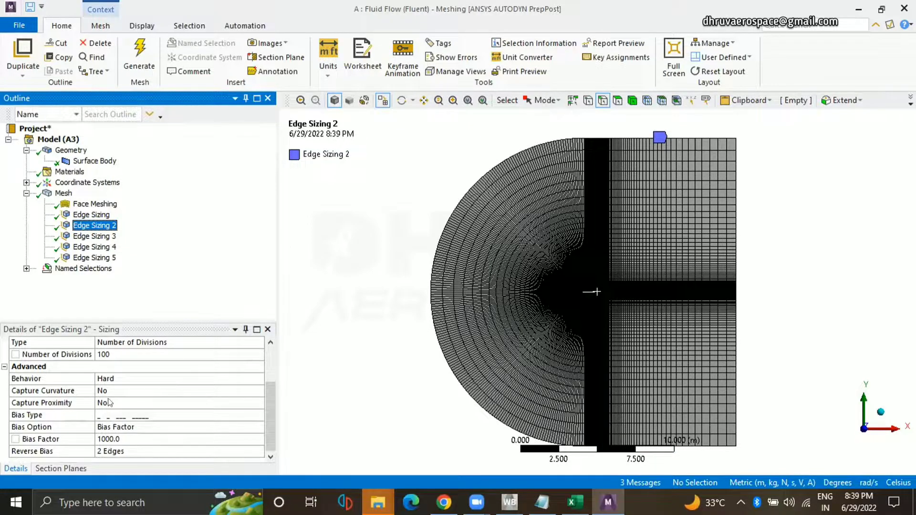
pyautogui.click(93, 237)
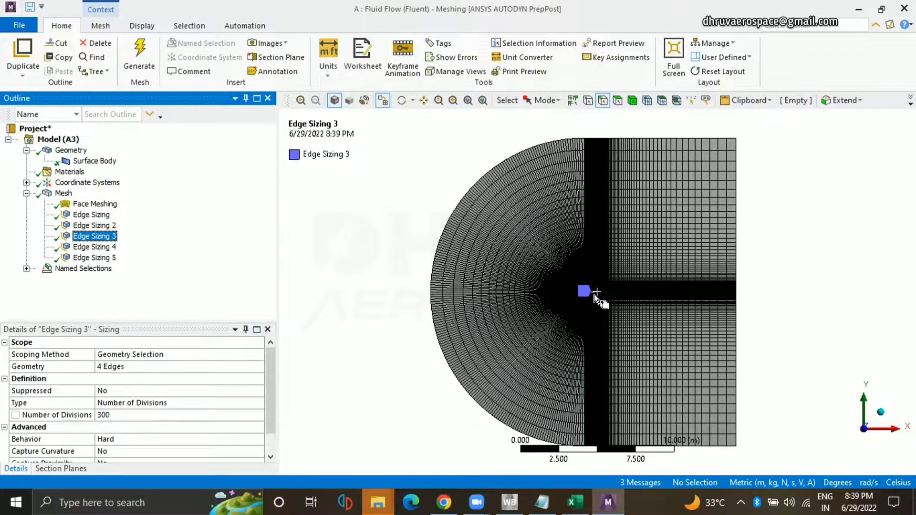
pyautogui.scroll(5, 603, 293)
pyautogui.scroll(-8, 549, 315)
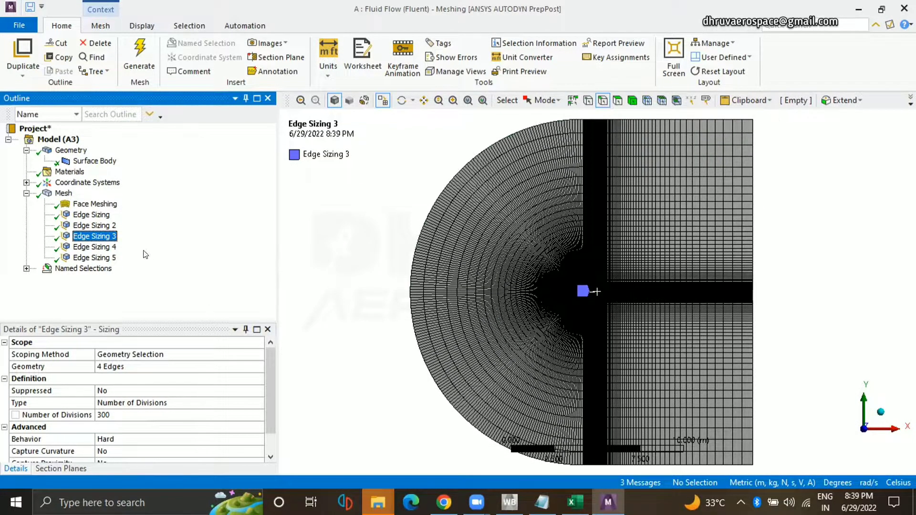
# Examine the scoped edges, division settings and mesh of Edge Sizing 4 at the leading edge and Edge Sizing 5 at the trailing edge.
pyautogui.press('Down')
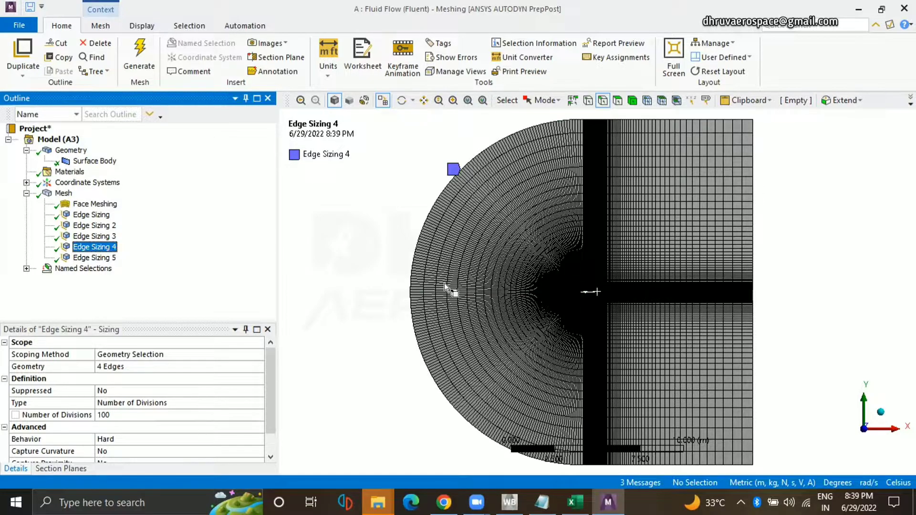
pyautogui.scroll(5, 564, 261)
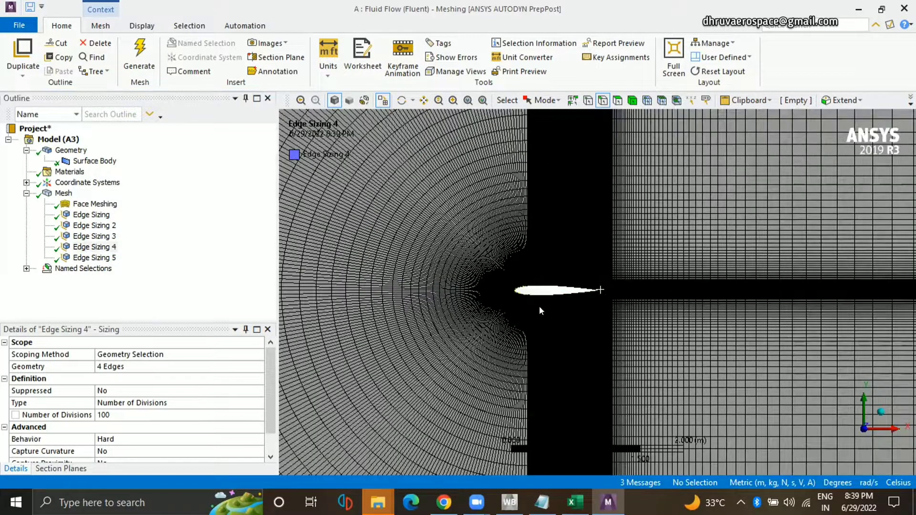
pyautogui.scroll(5, 505, 282)
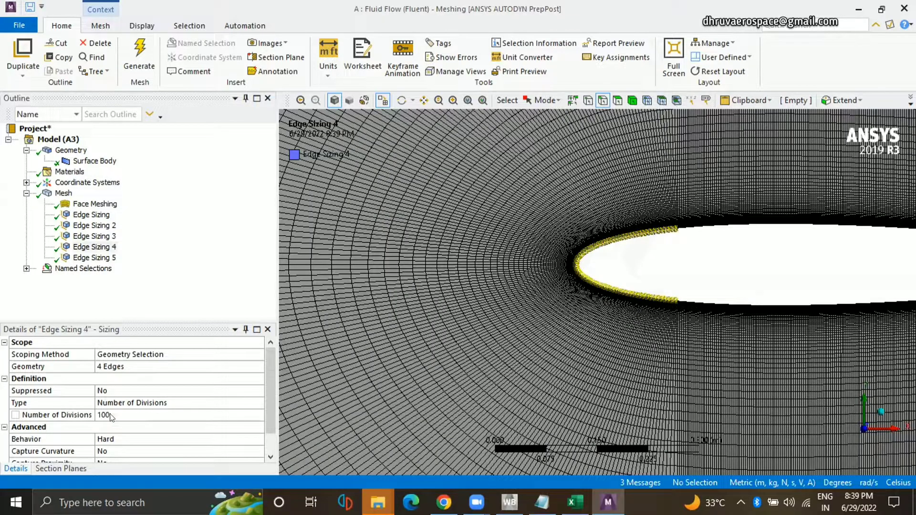
pyautogui.scroll(-6, 507, 379)
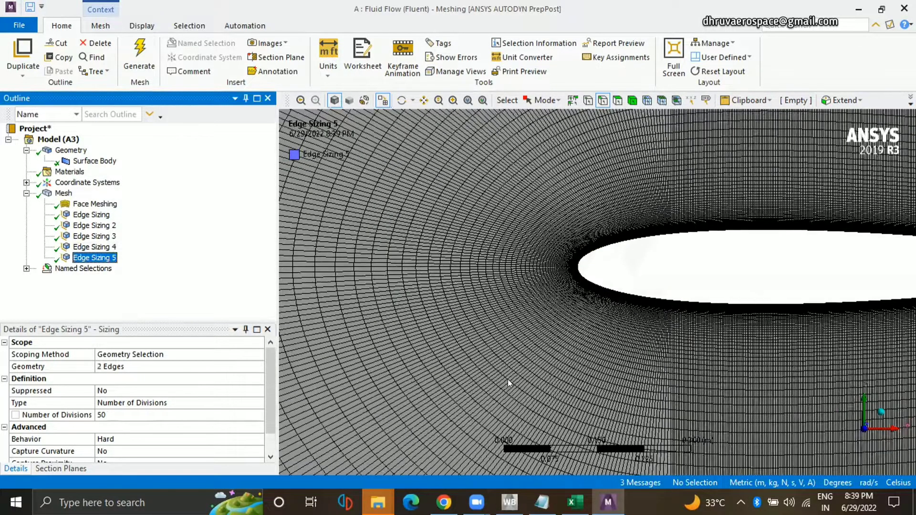
pyautogui.moveTo(847, 223); pyautogui.dragTo(910, 340)
pyautogui.moveTo(542, 271); pyautogui.dragTo(575, 317)
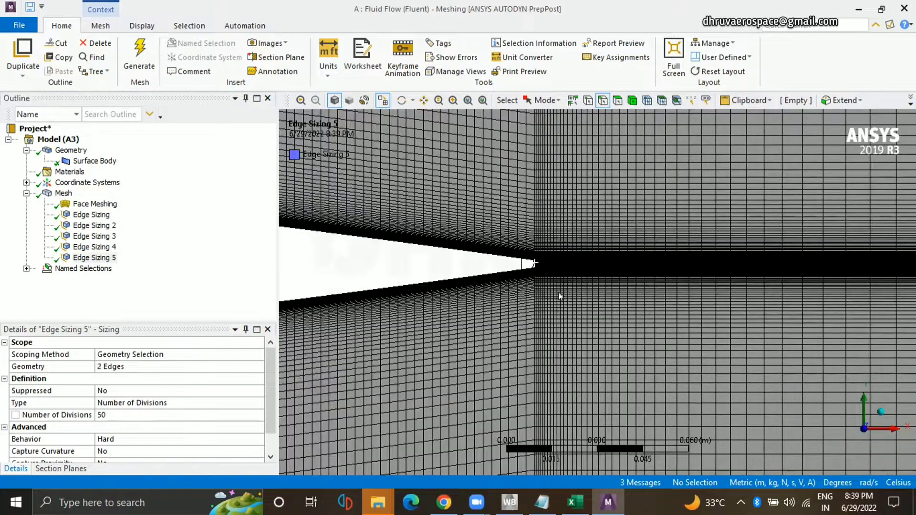
pyautogui.scroll(3, 575, 320)
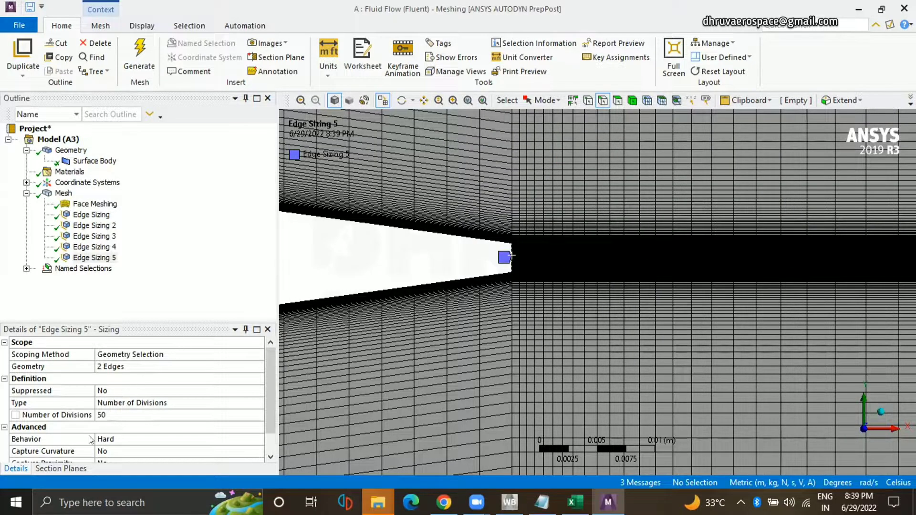
pyautogui.scroll(-10, 399, 333)
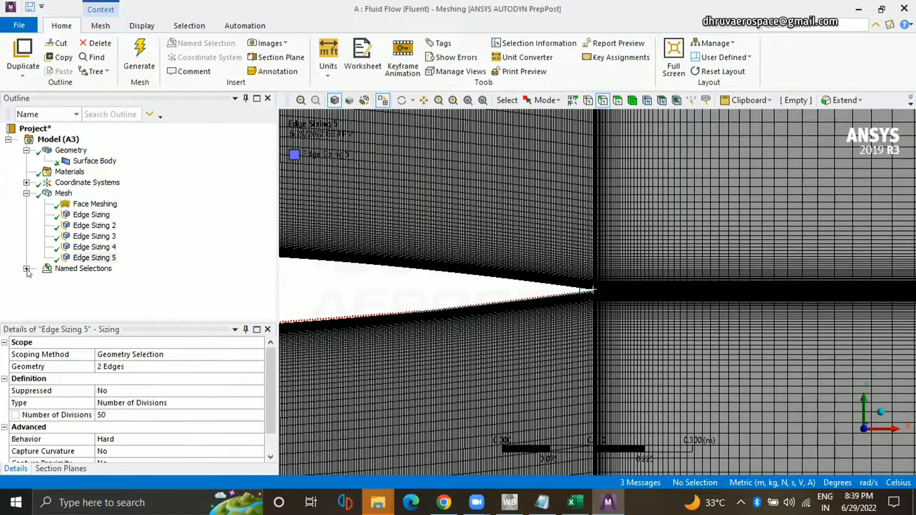
# Expand the named selections and check which domain boundary edges Inlet and Outlet cover.
pyautogui.click(26, 269)
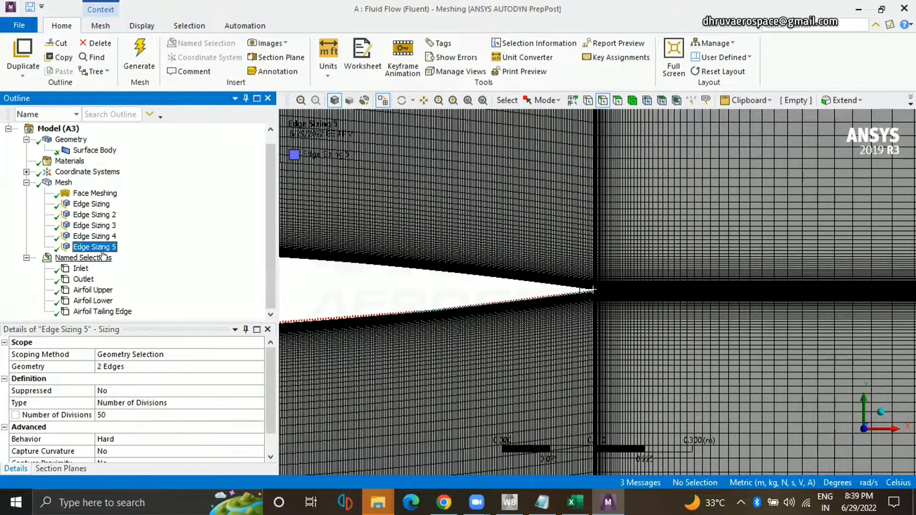
pyautogui.click(81, 269)
pyautogui.scroll(-5, 367, 282)
pyautogui.scroll(-8, 366, 282)
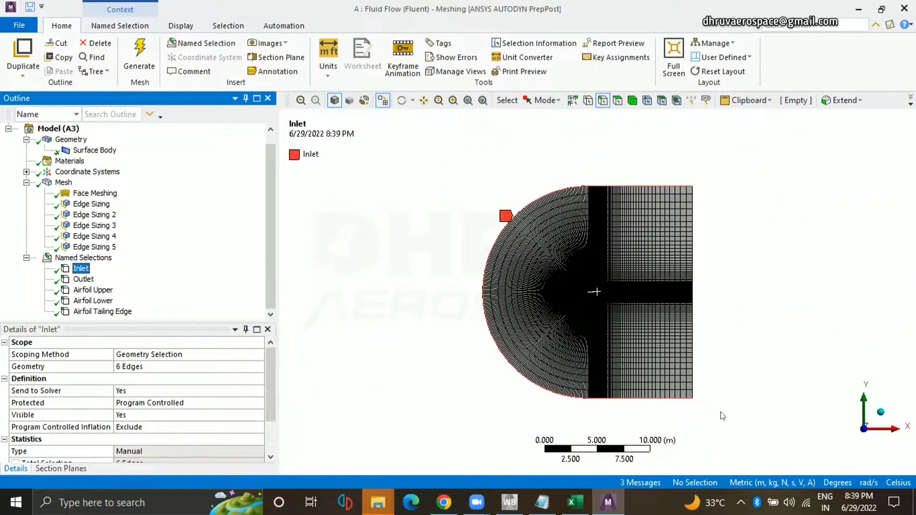
pyautogui.click(83, 279)
pyautogui.scroll(10, 586, 241)
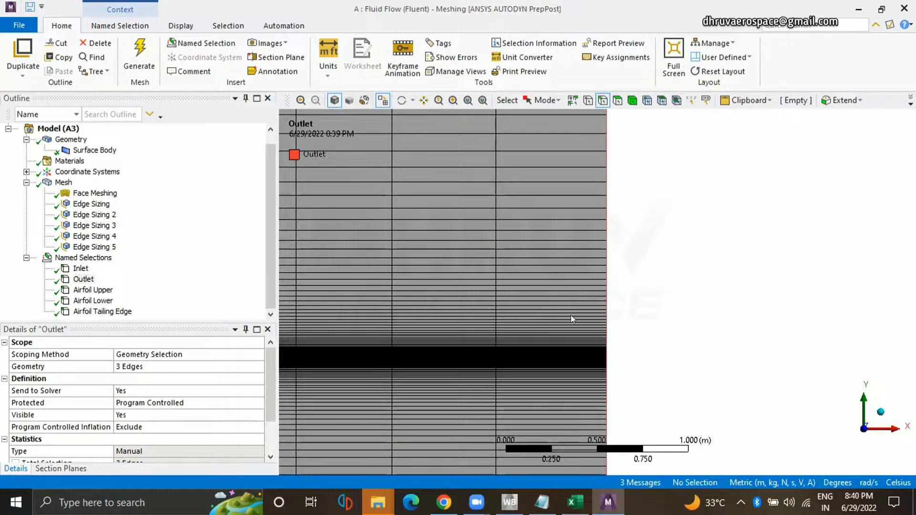
pyautogui.scroll(-3, 595, 286)
pyautogui.scroll(-5, 792, 313)
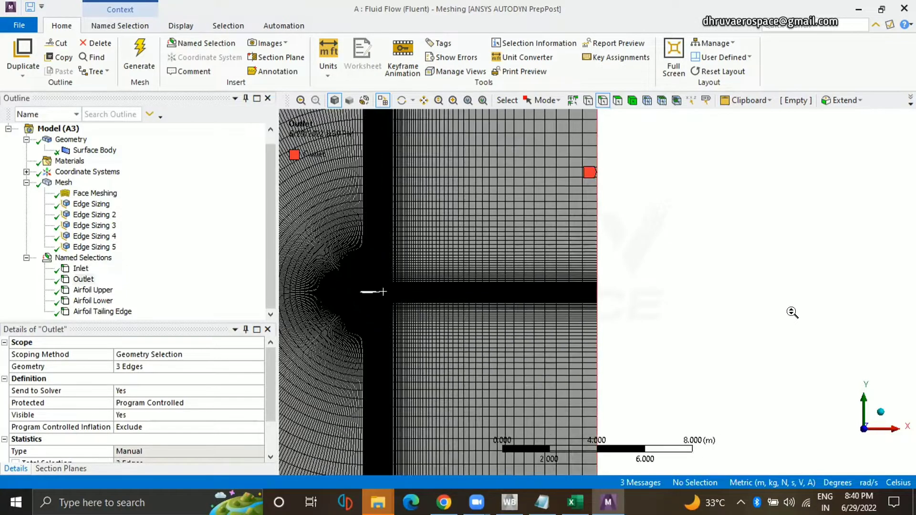
# Show the complete mesh, then switch to Workbench and open the Setup of the Fluid Flow (Fluent) system for editing.
pyautogui.click(62, 182)
pyautogui.rightClick(62, 183)
pyautogui.click(399, 400)
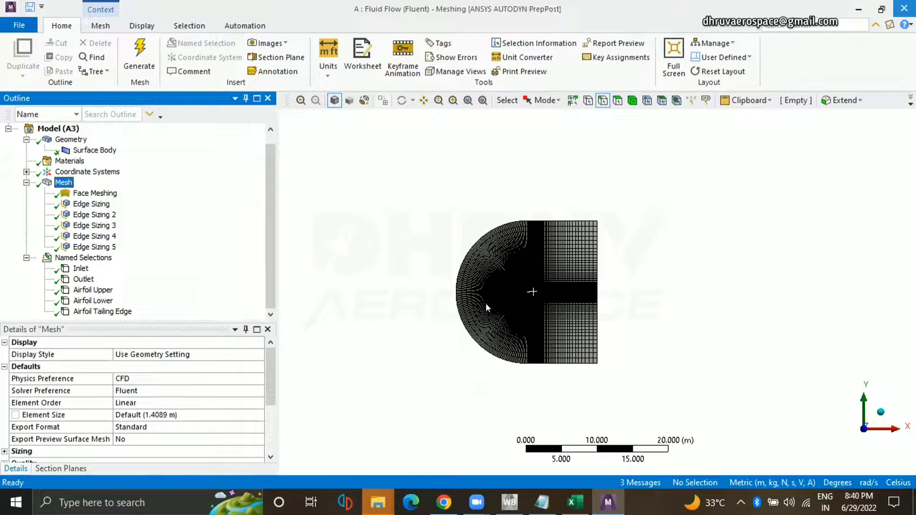
pyautogui.hotkey('alt', 'Tab')
pyautogui.rightClick(284, 170)
pyautogui.click(293, 176)
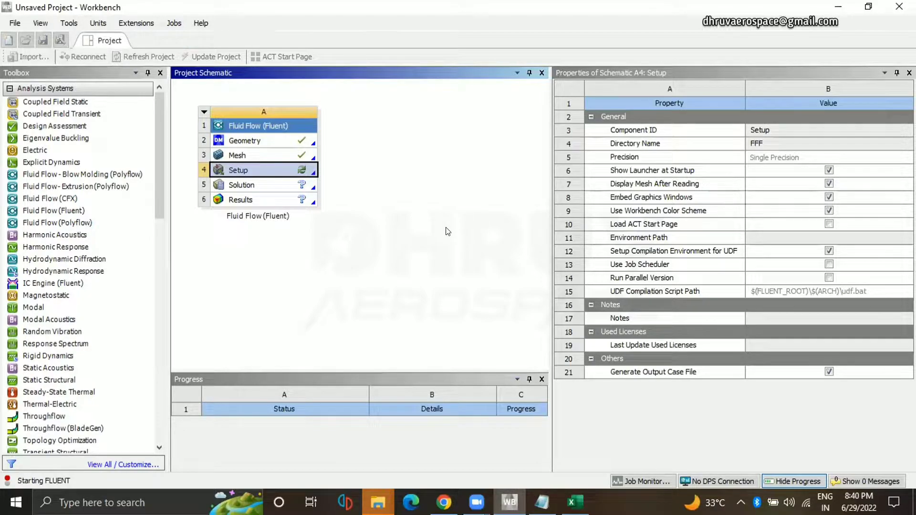
# Launch Fluent in double precision with parallel processing on the local machine and an increased number of solver processes.
pyautogui.click(524, 204)
pyautogui.click(517, 263)
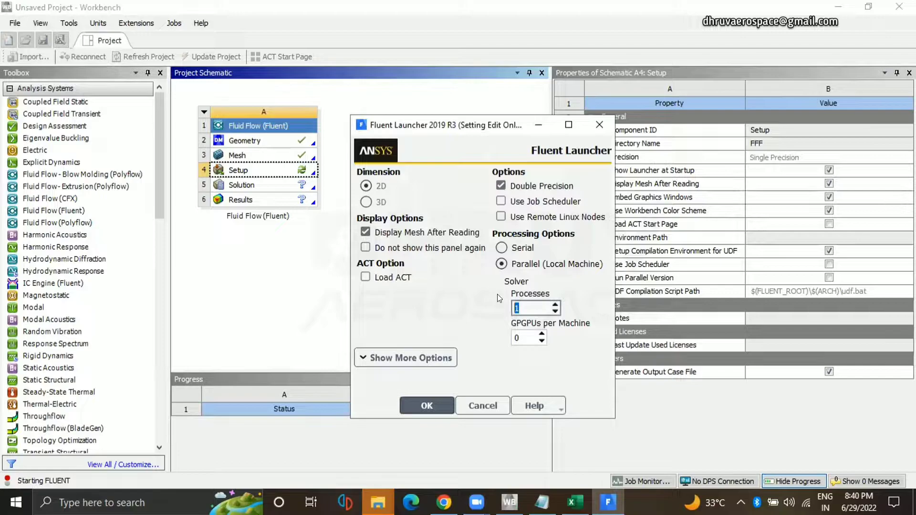
pyautogui.click(553, 304)
pyautogui.click(439, 401)
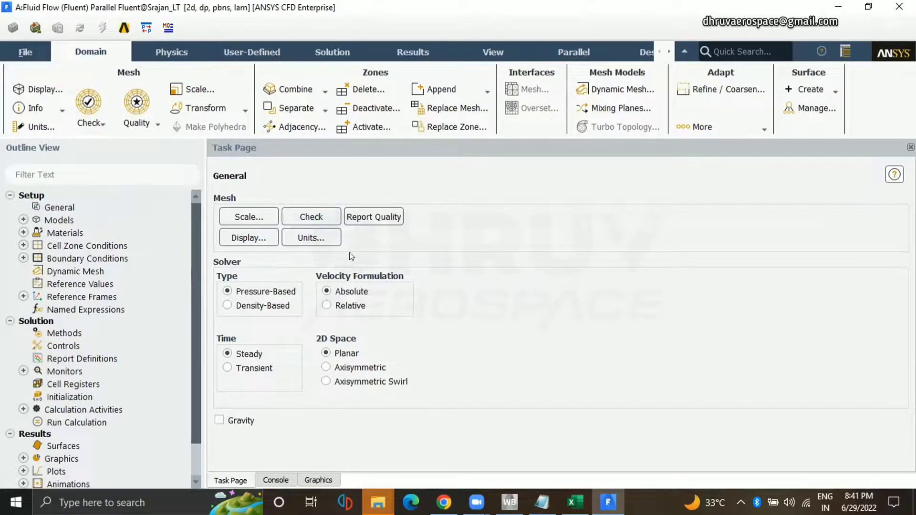
# Switch to the browser and examine the NACA 0012 validation case page for the airfoil definition, Mach number, Reynolds number and farfield boundary conditions.
pyautogui.hotkey('alt', 'Tab')
pyautogui.scroll(15, 373, 243)
pyautogui.scroll(-5, 380, 270)
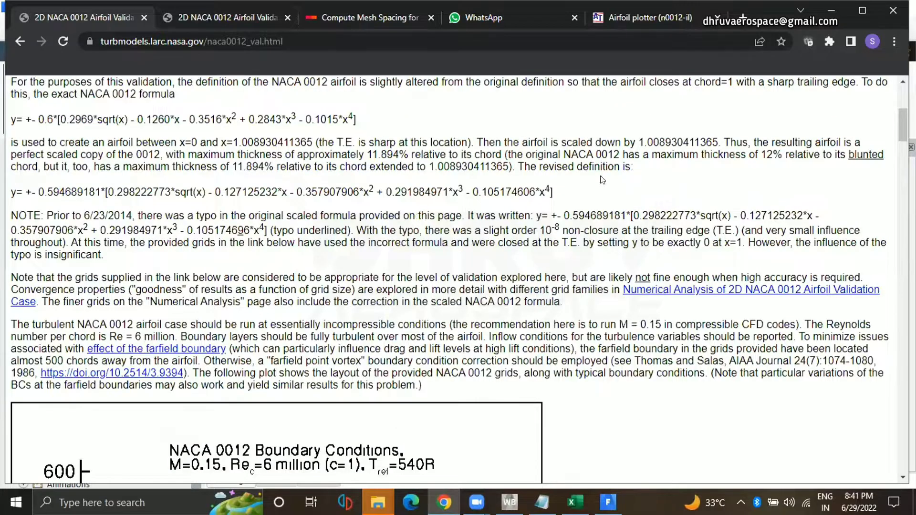
pyautogui.scroll(5, 371, 414)
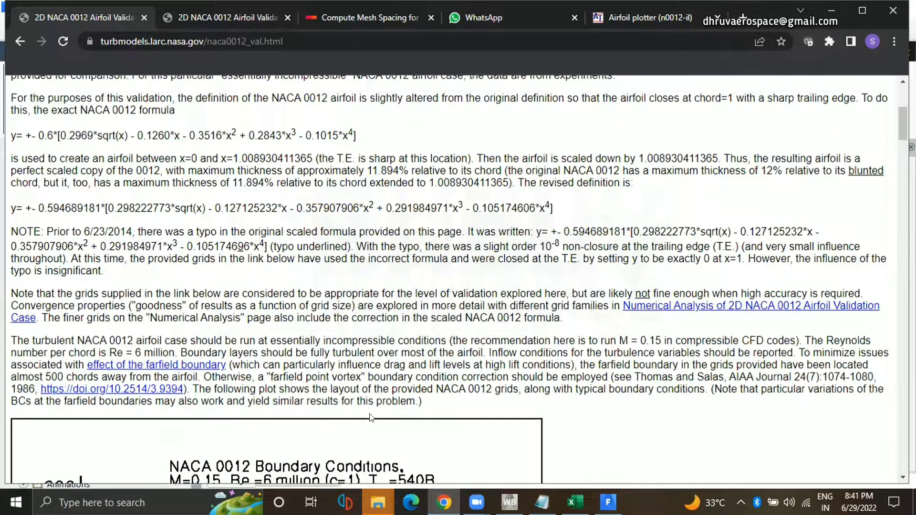
pyautogui.scroll(-3, 371, 413)
pyautogui.scroll(-4, 370, 413)
pyautogui.scroll(3, 326, 257)
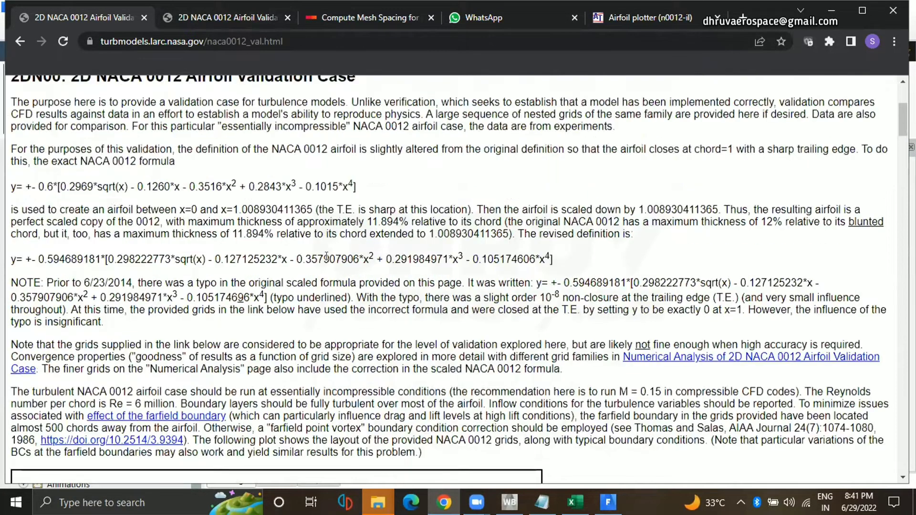
pyautogui.scroll(4, 307, 180)
pyautogui.scroll(-1, 225, 259)
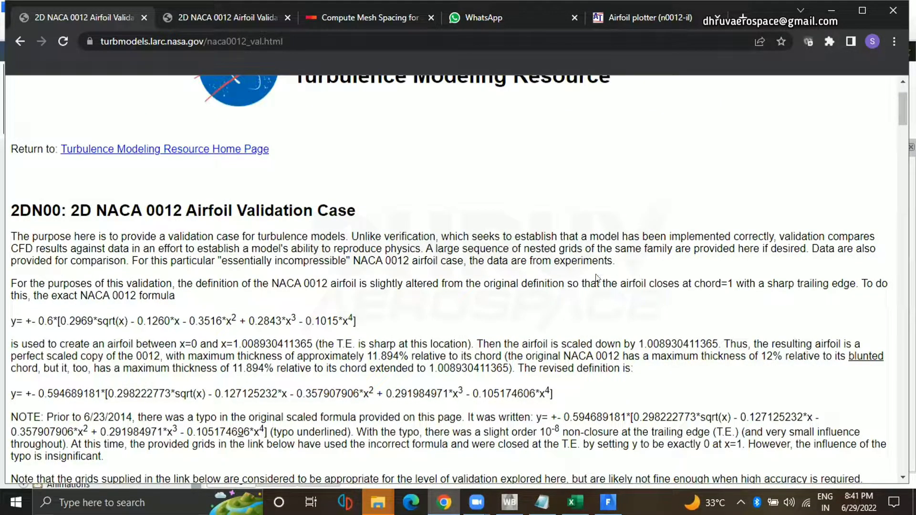
pyautogui.scroll(-7, 125, 353)
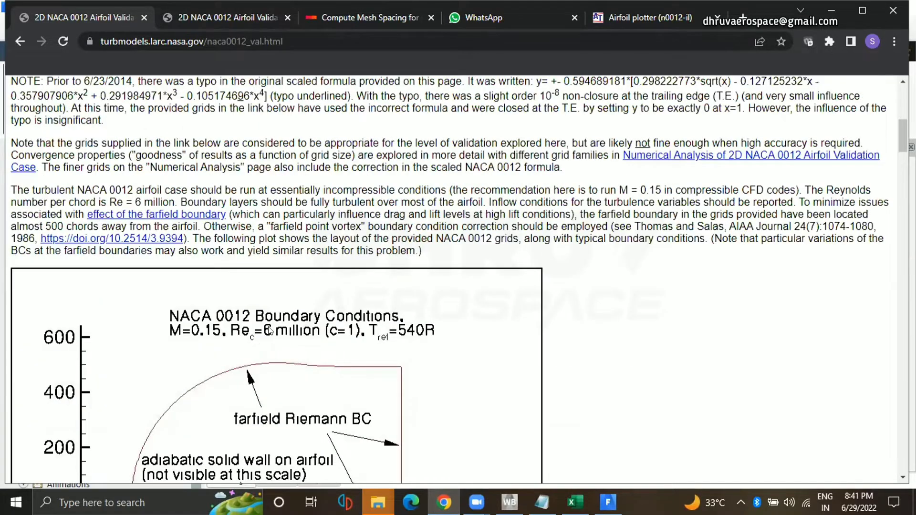
pyautogui.scroll(1, 353, 304)
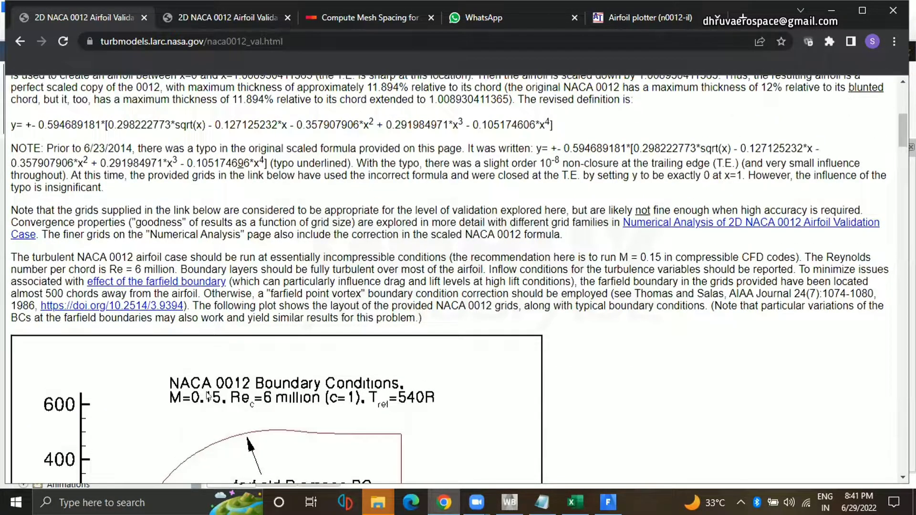
pyautogui.scroll(2, 305, 398)
pyautogui.scroll(4, 305, 382)
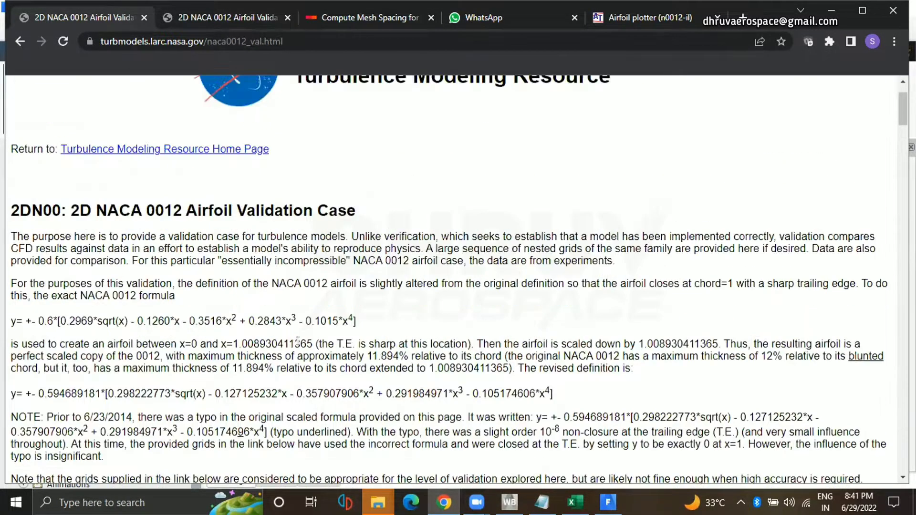
pyautogui.scroll(-4, 283, 342)
pyautogui.scroll(4, 262, 300)
pyautogui.moveTo(274, 258); pyautogui.dragTo(299, 257)
pyautogui.click(371, 328)
# Switch back to Fluent and set the viscous model to Spalart-Allmaras (1 eqn) with Strain/Vorticity-Based production.
pyautogui.click(608, 502)
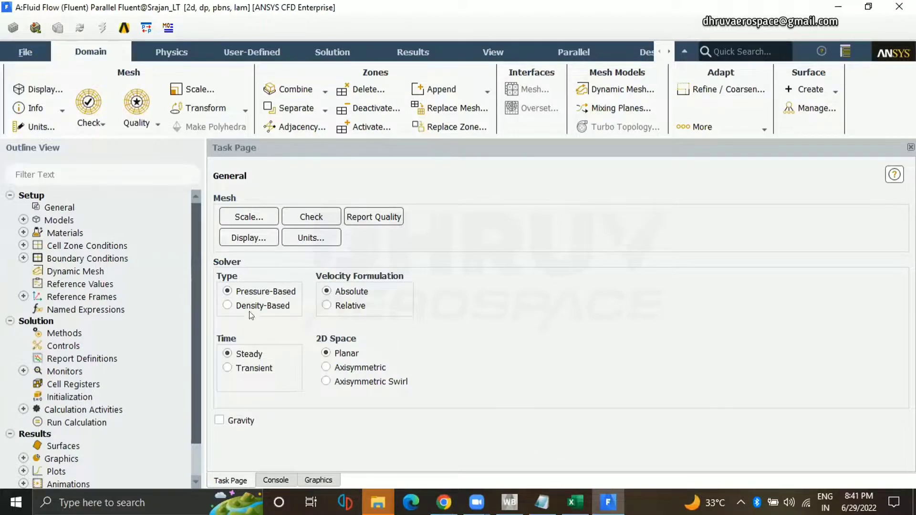
pyautogui.click(23, 220)
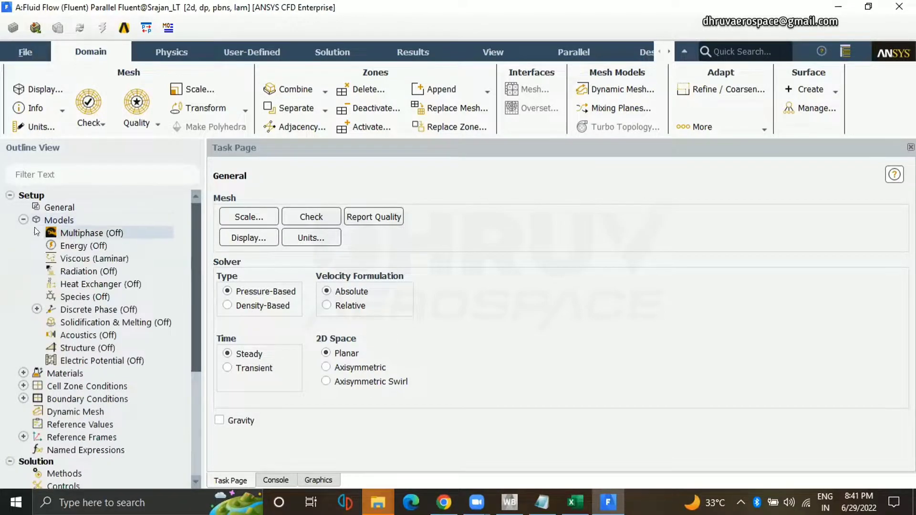
pyautogui.doubleClick(99, 260)
pyautogui.click(305, 340)
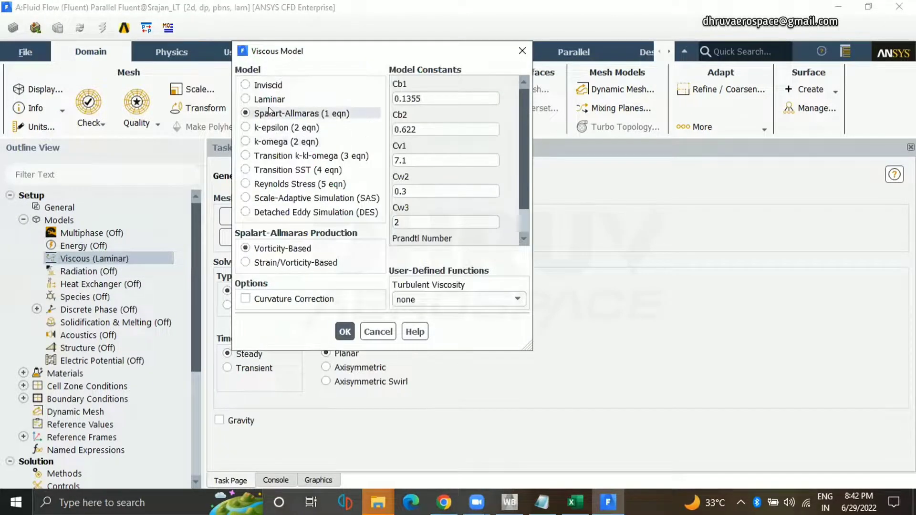
pyautogui.click(274, 264)
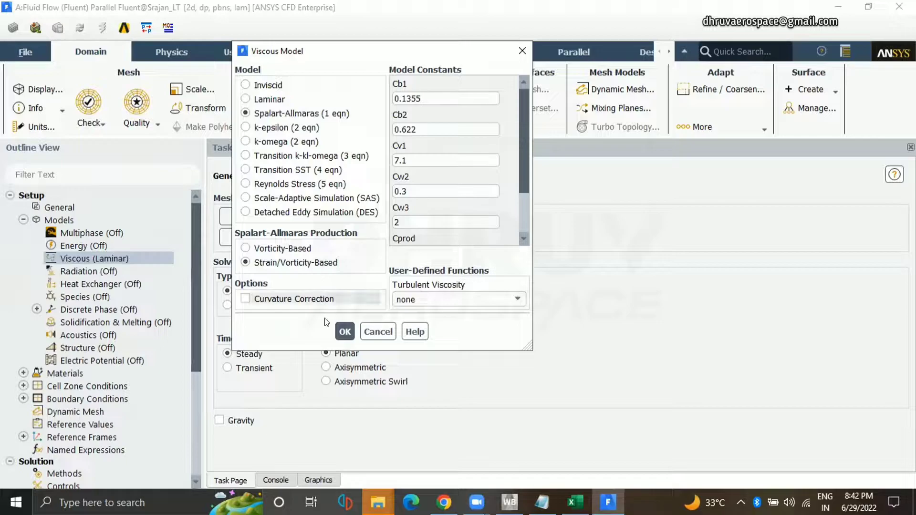
pyautogui.click(342, 332)
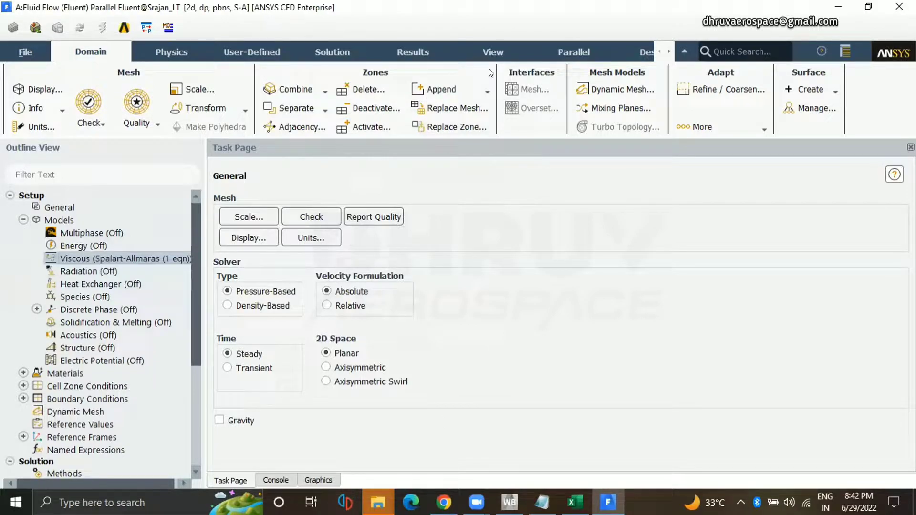
# Check the density and viscosity properties of the fluid material air.
pyautogui.scroll(-1, 142, 311)
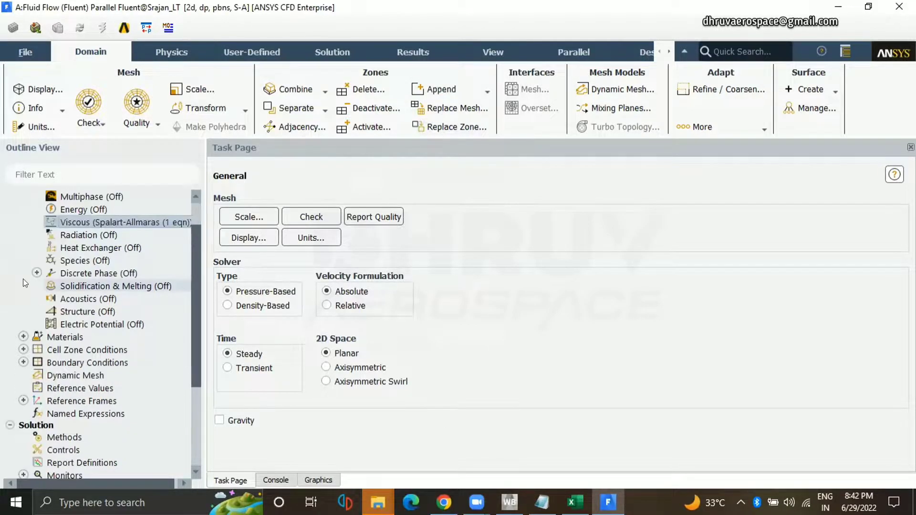
pyautogui.click(23, 337)
pyautogui.click(36, 350)
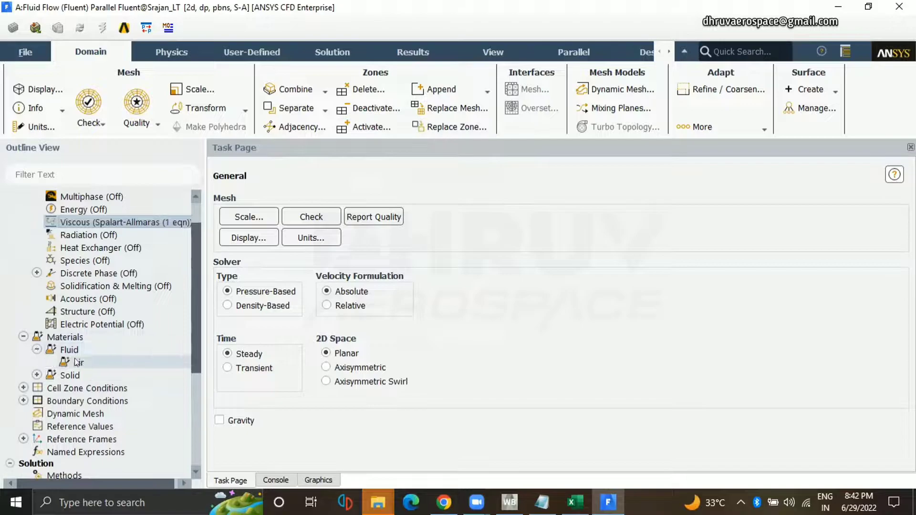
pyautogui.doubleClick(78, 363)
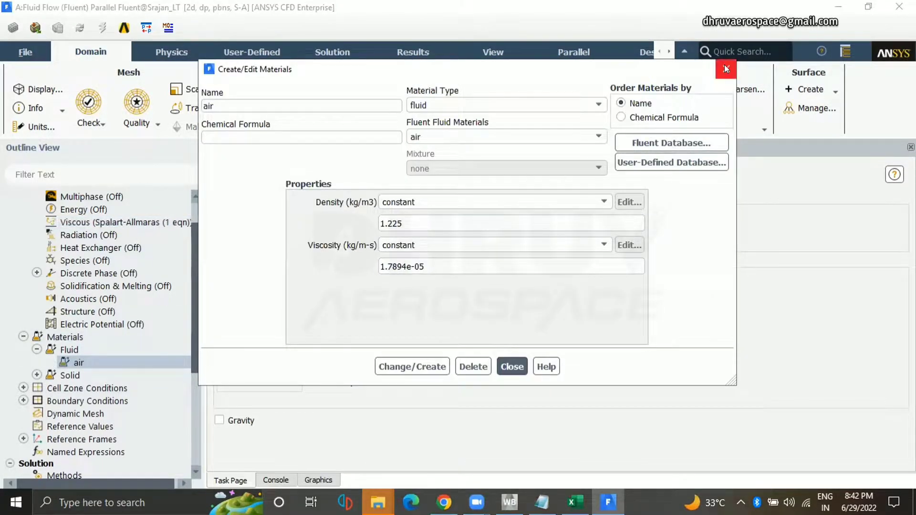
pyautogui.click(724, 64)
# Open the inlet boundary condition alongside the mesh display and set its velocity specification method to Magnitude and Direction.
pyautogui.scroll(-2, 131, 345)
pyautogui.click(22, 324)
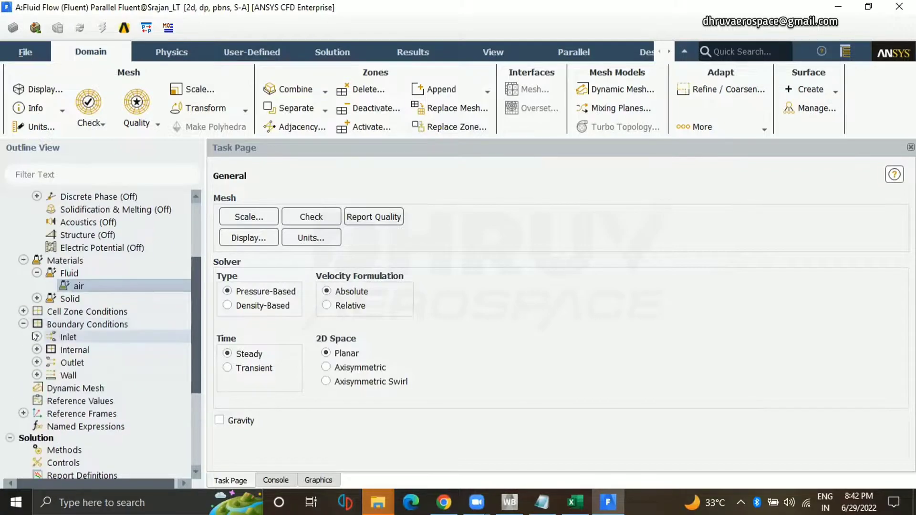
pyautogui.click(36, 337)
pyautogui.rightClick(91, 347)
pyautogui.doubleClick(76, 344)
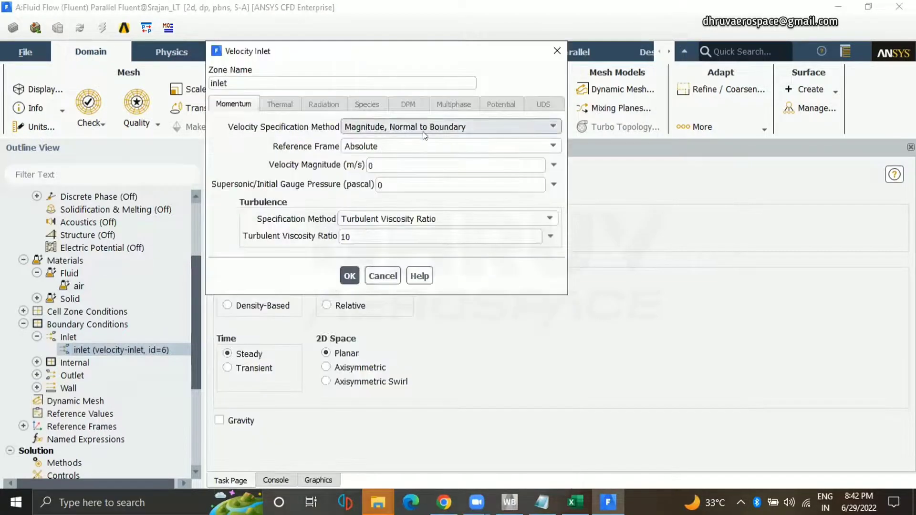
pyautogui.click(447, 128)
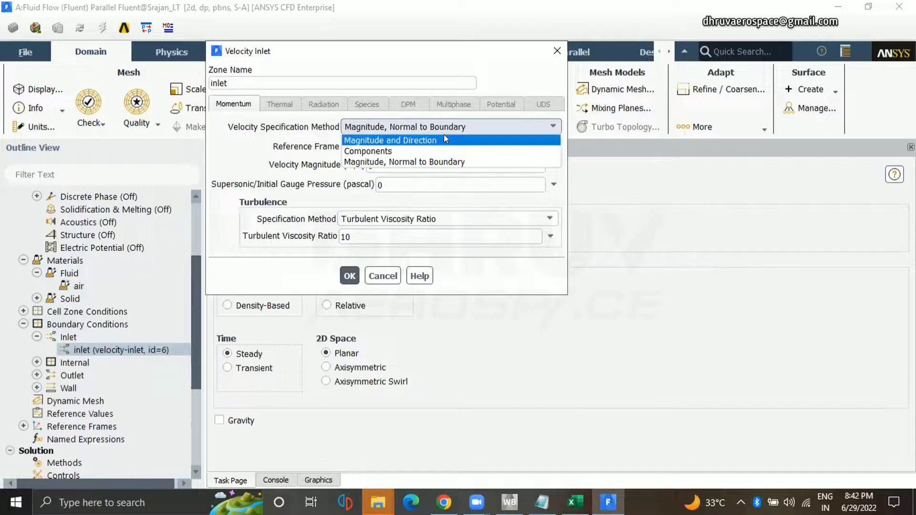
pyautogui.click(323, 480)
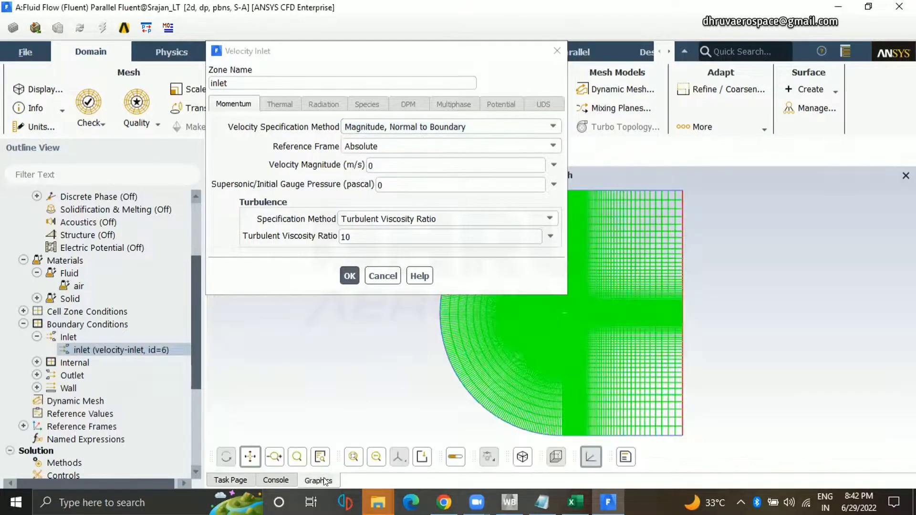
pyautogui.moveTo(497, 49); pyautogui.dragTo(378, 47)
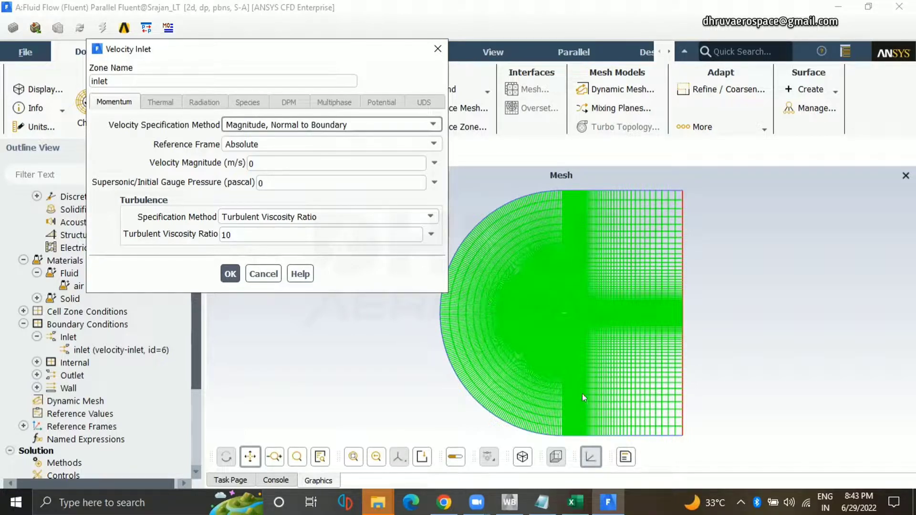
pyautogui.click(429, 127)
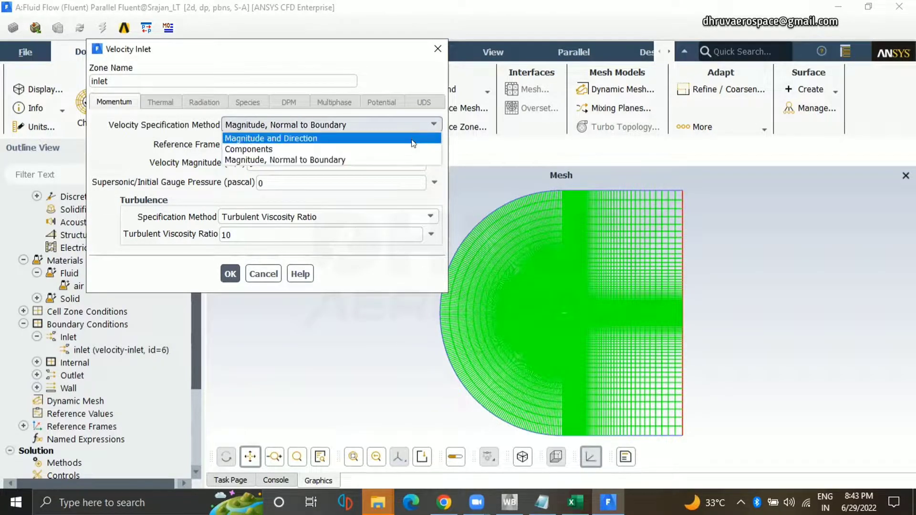
pyautogui.click(413, 139)
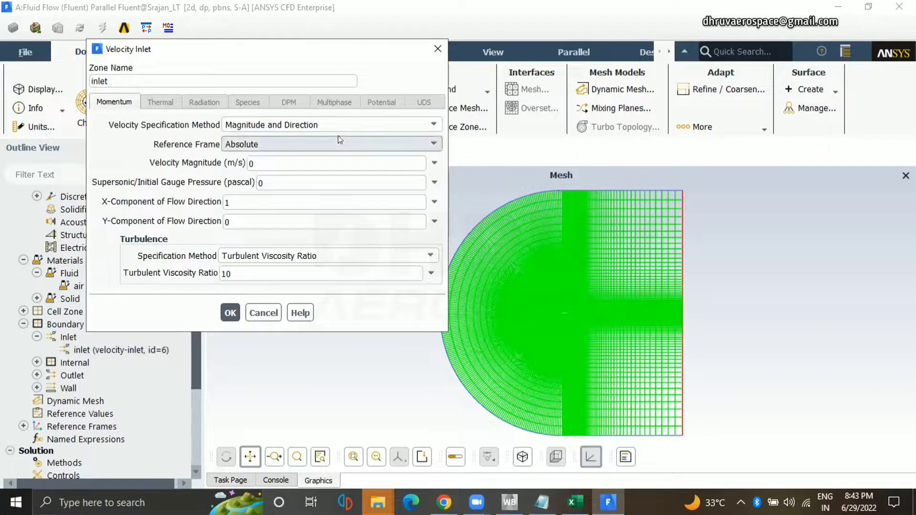
# Copy the freestream velocity 87.64408163 m/s from the mesh spacing calculator in the browser into the inlet's velocity magnitude in Fluent.
pyautogui.click(443, 502)
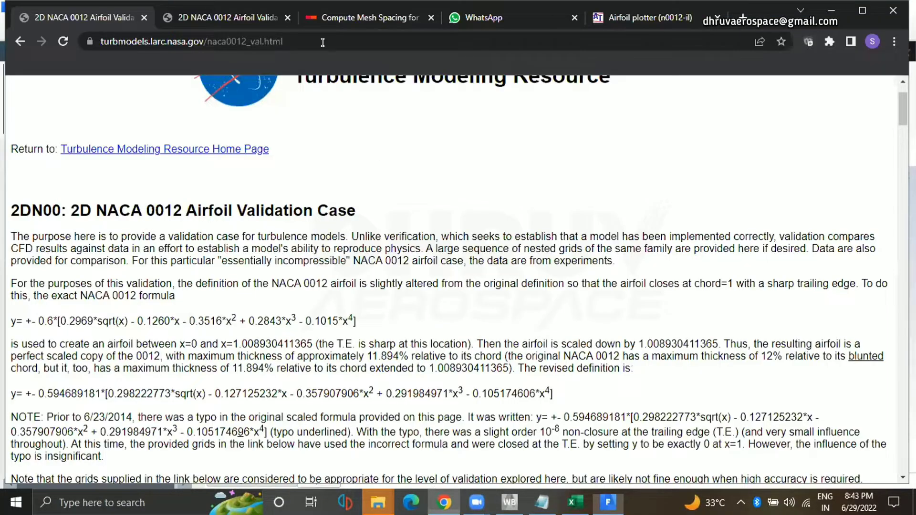
pyautogui.click(334, 28)
pyautogui.moveTo(407, 198); pyautogui.dragTo(306, 198)
pyautogui.hotkey('ctrl', 'c')
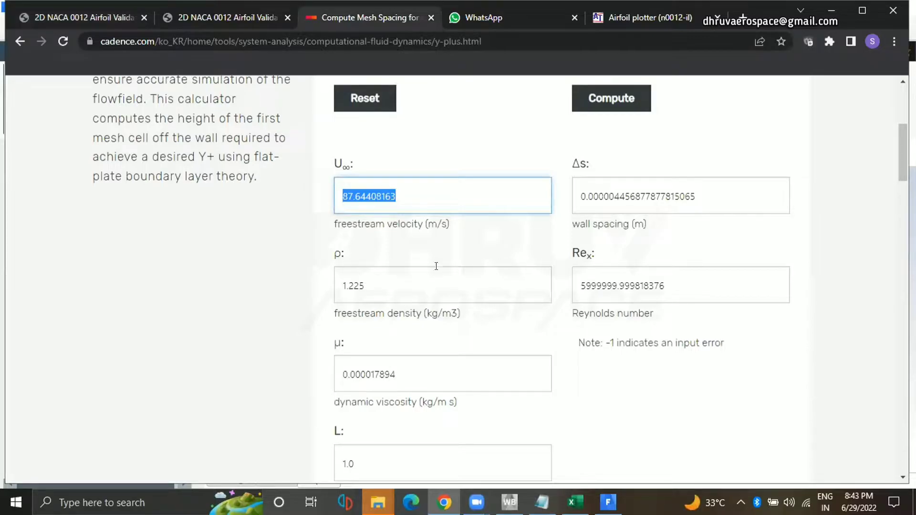
pyautogui.click(608, 503)
pyautogui.moveTo(286, 164); pyautogui.dragTo(241, 166)
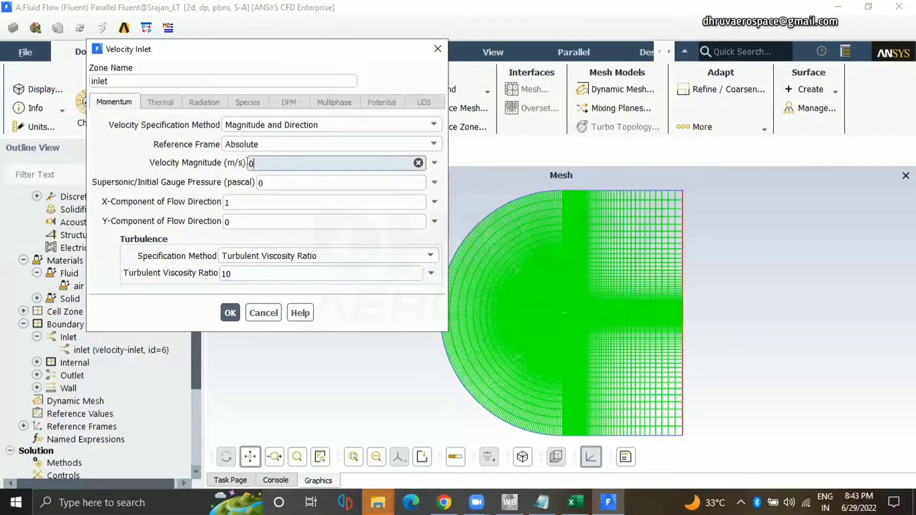
pyautogui.hotkey('ctrl', 'v')
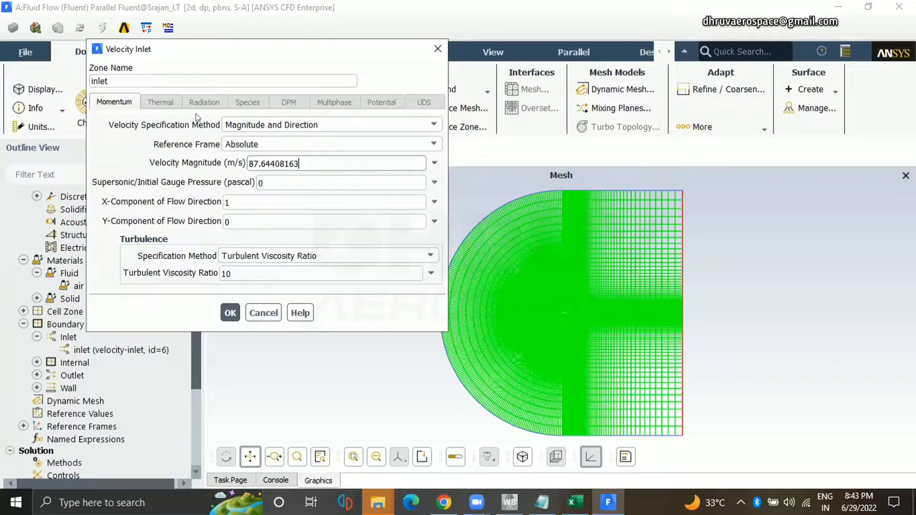
# Set the inlet's turbulent viscosity ratio to 1 and apply the velocity inlet settings.
pyautogui.doubleClick(232, 273)
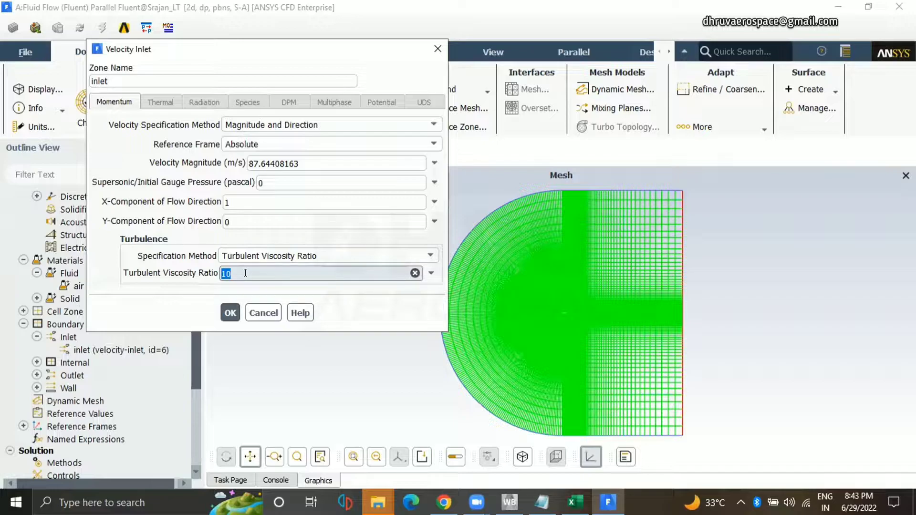
pyautogui.write('1')
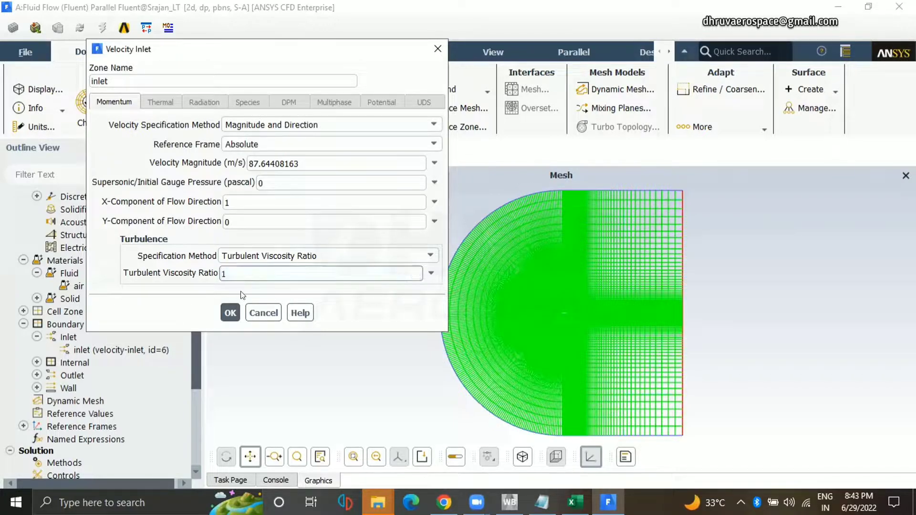
pyautogui.click(230, 312)
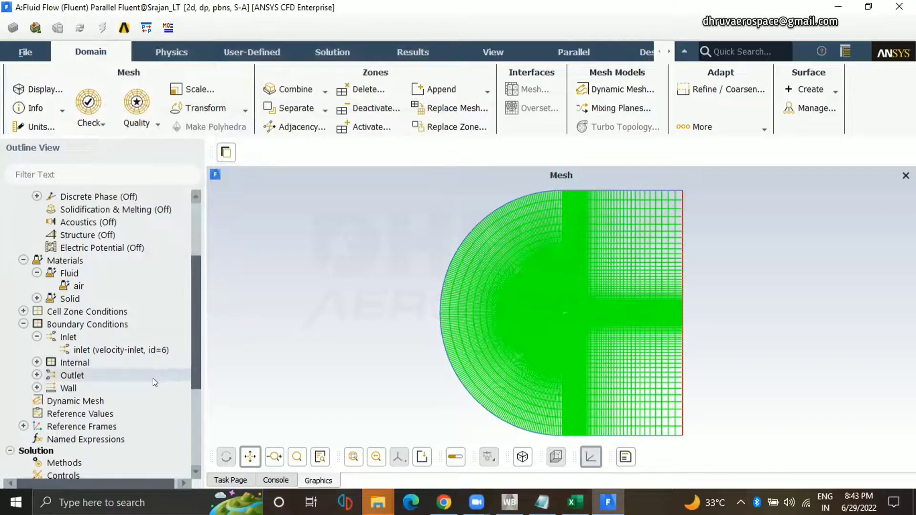
pyautogui.doubleClick(103, 326)
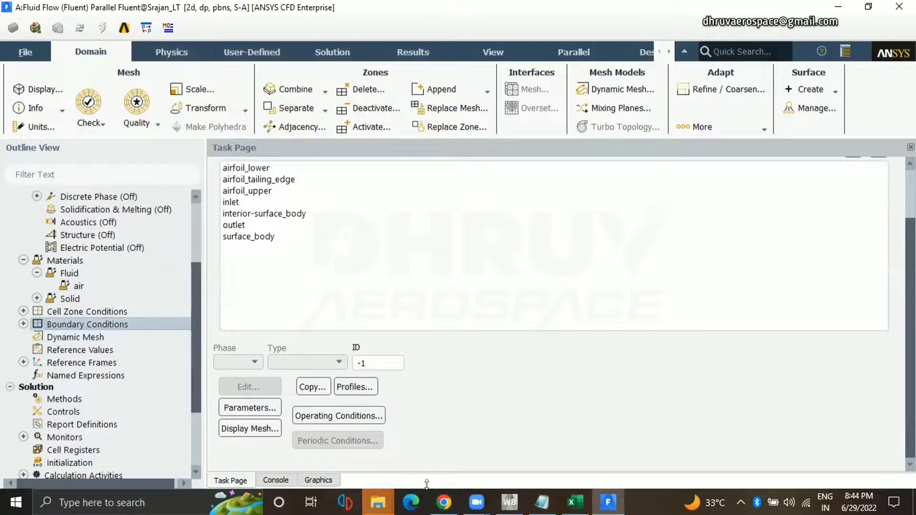
pyautogui.click(318, 480)
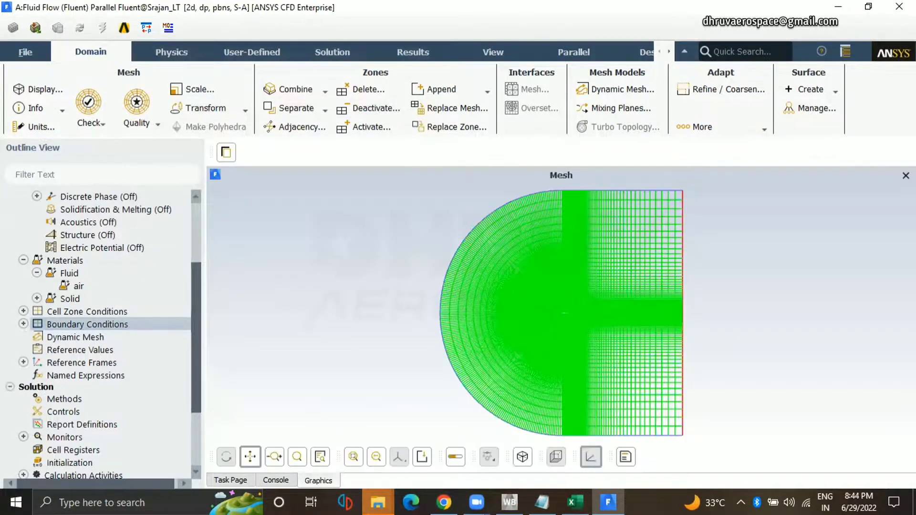
pyautogui.scroll(1, 333, 304)
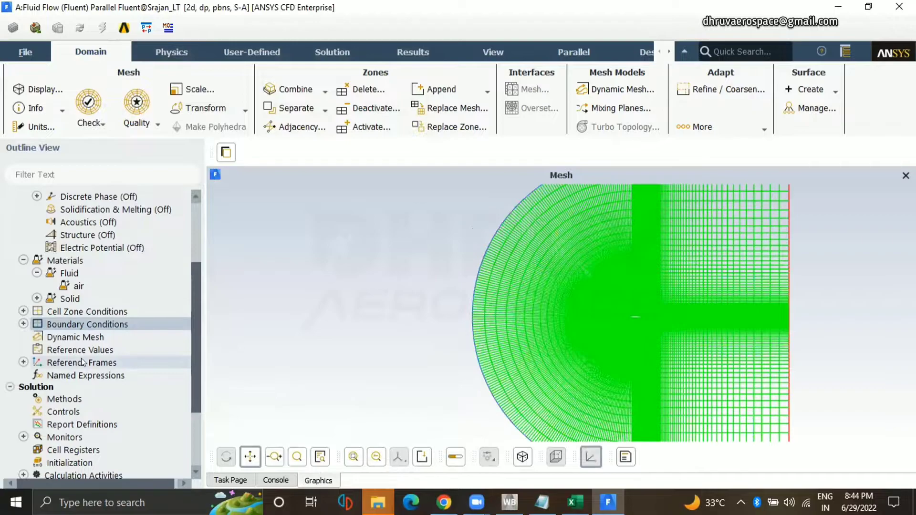
# Compute the reference values from the inlet.
pyautogui.doubleClick(80, 349)
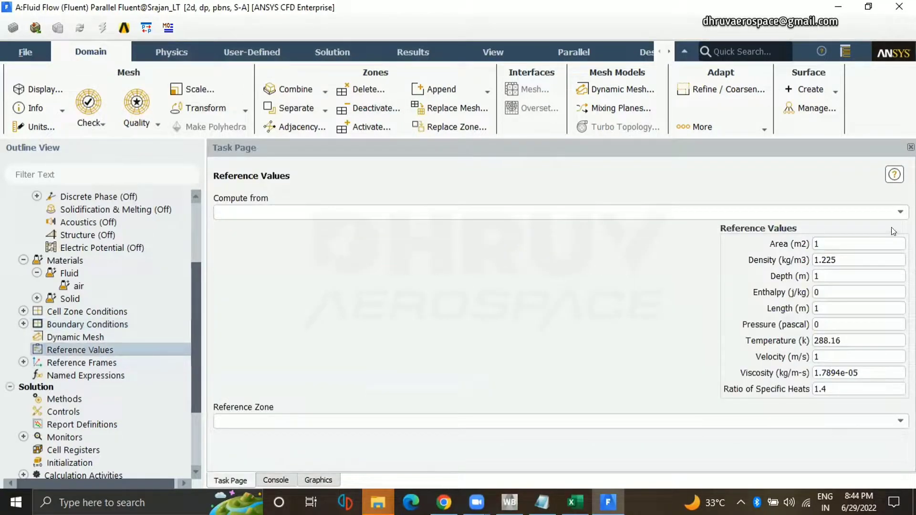
pyautogui.click(810, 215)
pyautogui.click(628, 259)
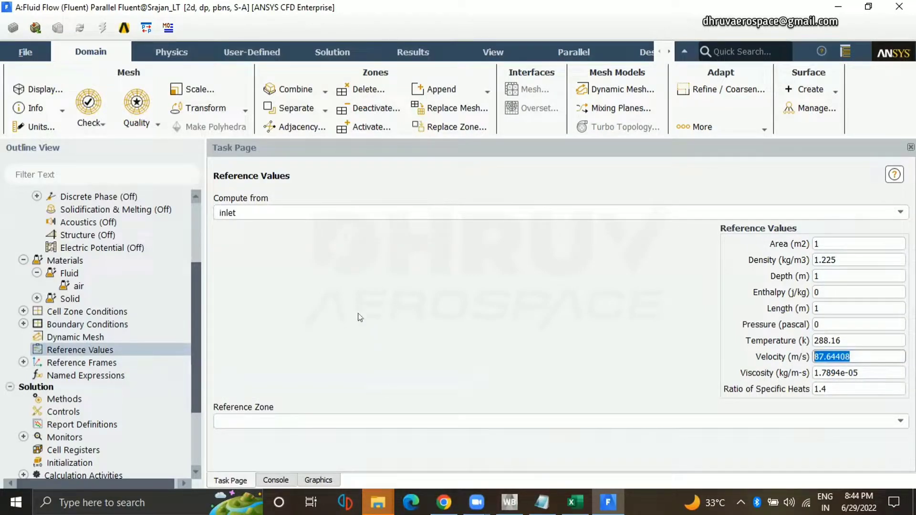
# Set the modified turbulent viscosity discretization to Second Order Upwind, turn off Pseudo Transient, and open the solution controls.
pyautogui.click(171, 395)
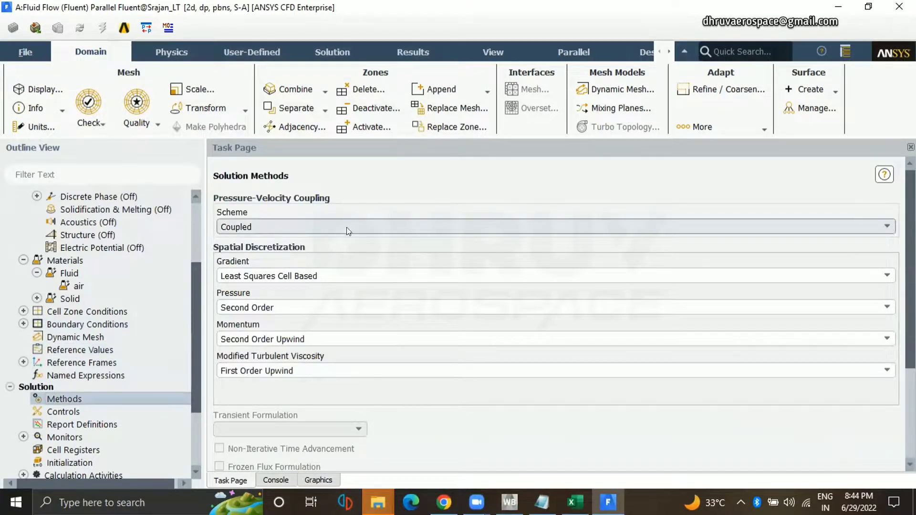
pyautogui.scroll(-3, 306, 346)
pyautogui.click(307, 294)
pyautogui.click(299, 311)
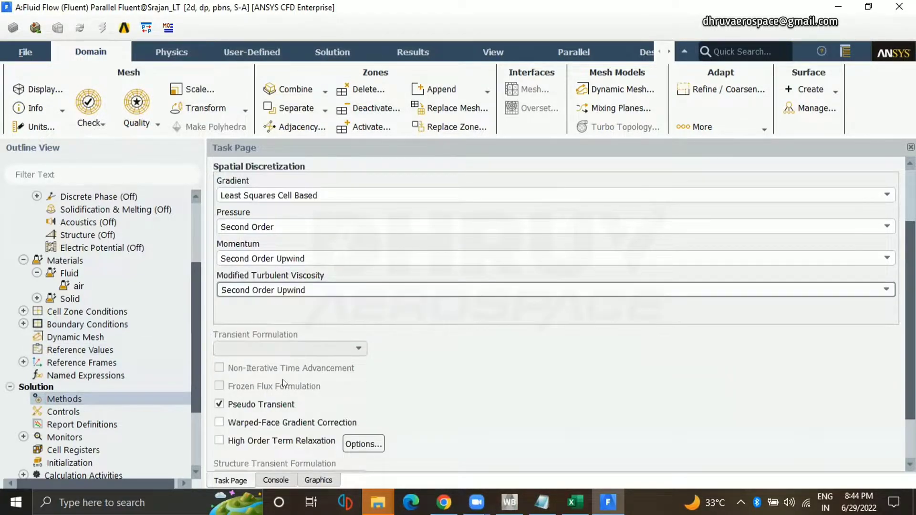
pyautogui.click(267, 404)
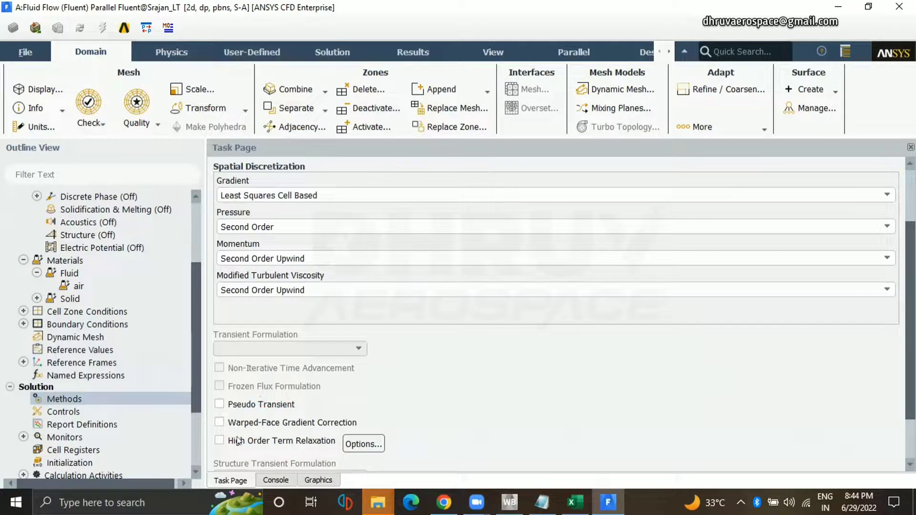
pyautogui.click(107, 410)
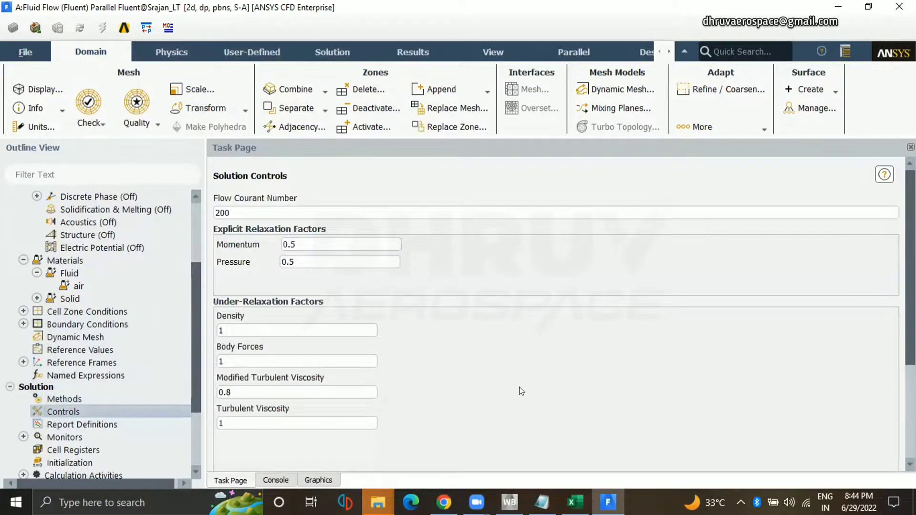
# Open the report definitions alongside the reference values and check the reference area.
pyautogui.scroll(-2, 98, 405)
pyautogui.doubleClick(75, 348)
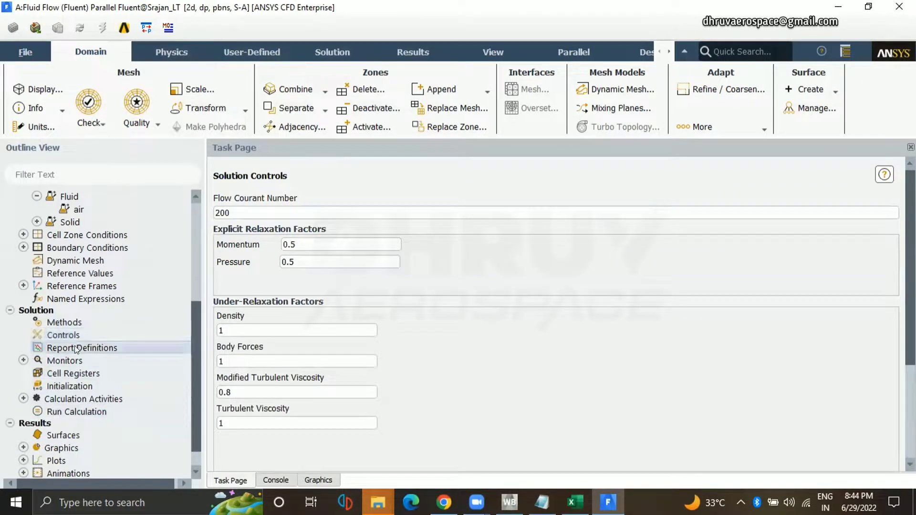
pyautogui.click(112, 273)
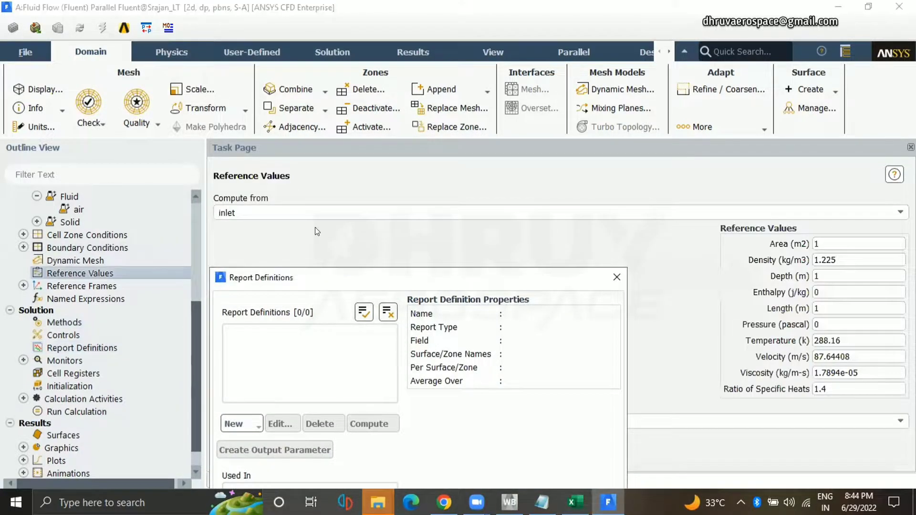
pyautogui.moveTo(452, 283); pyautogui.dragTo(276, 232)
pyautogui.click(815, 244)
pyautogui.doubleClick(816, 244)
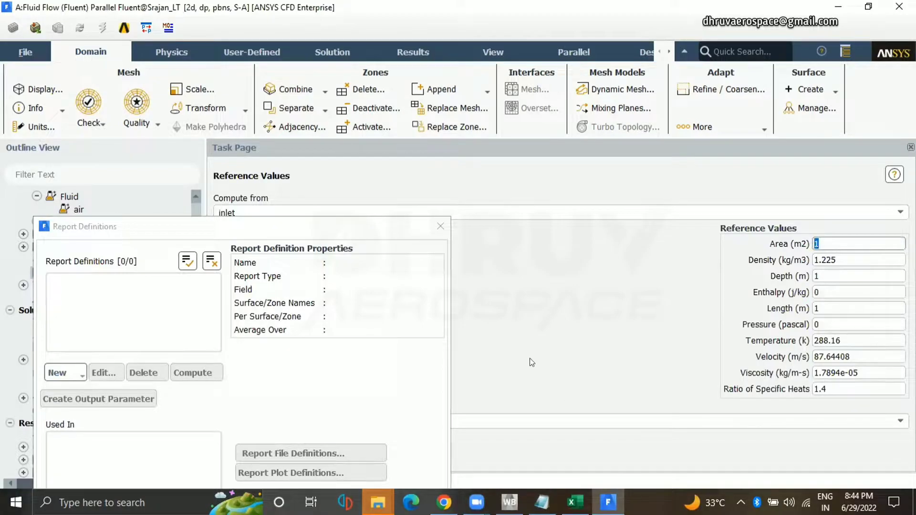
pyautogui.click(411, 234)
pyautogui.moveTo(411, 234); pyautogui.dragTo(411, 257)
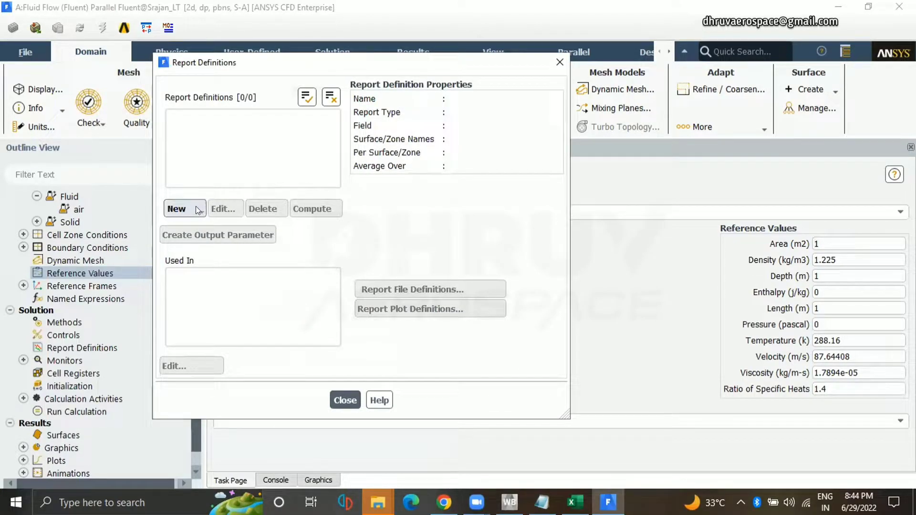
# Create a drag coefficient report named cd covering the airfoil_lower, airfoil_tailing_edge and airfoil_upper walls.
pyautogui.click(196, 206)
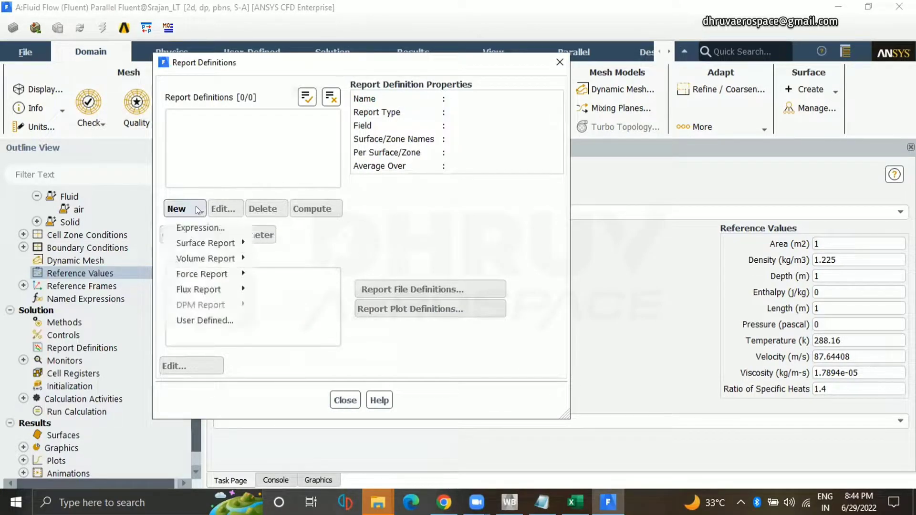
pyautogui.moveTo(225, 278)
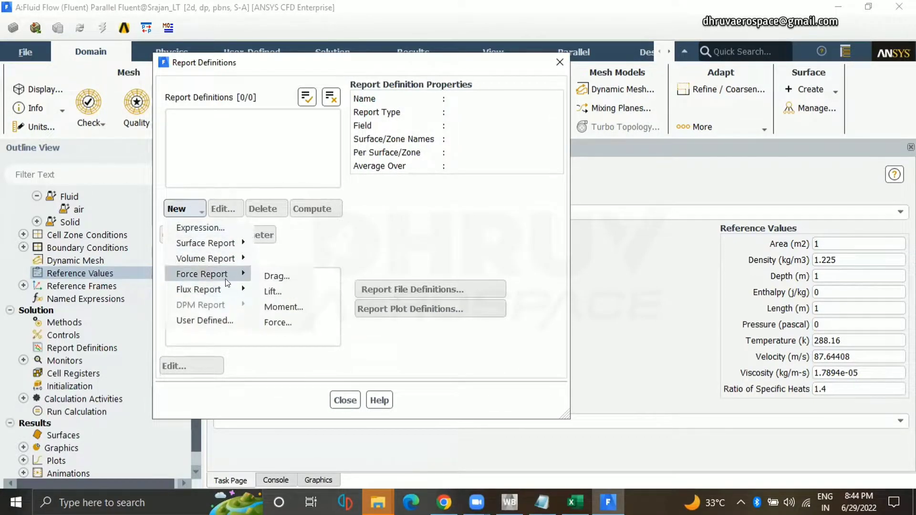
pyautogui.click(267, 279)
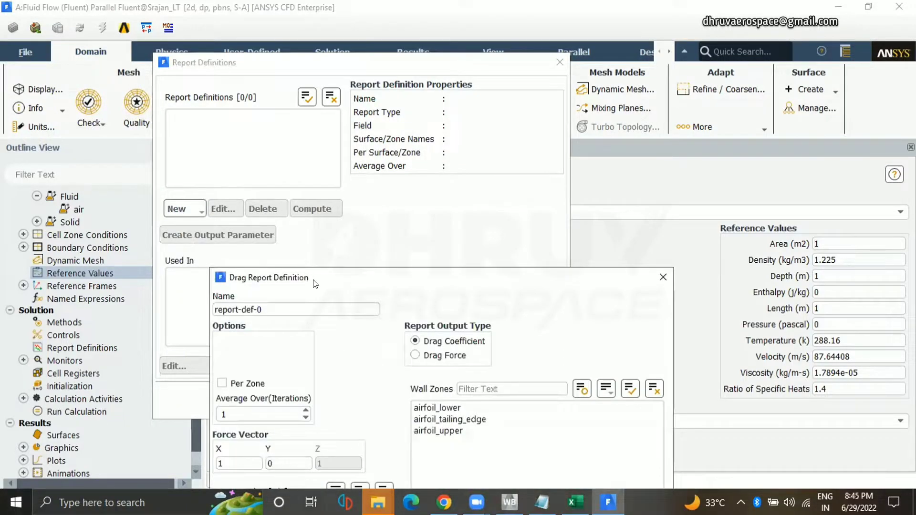
pyautogui.write('cd')
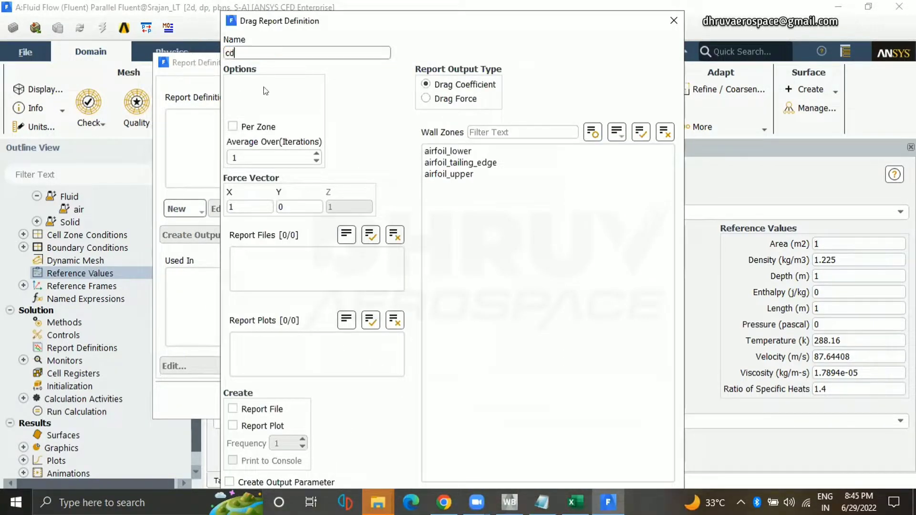
pyautogui.moveTo(485, 151); pyautogui.dragTo(482, 174)
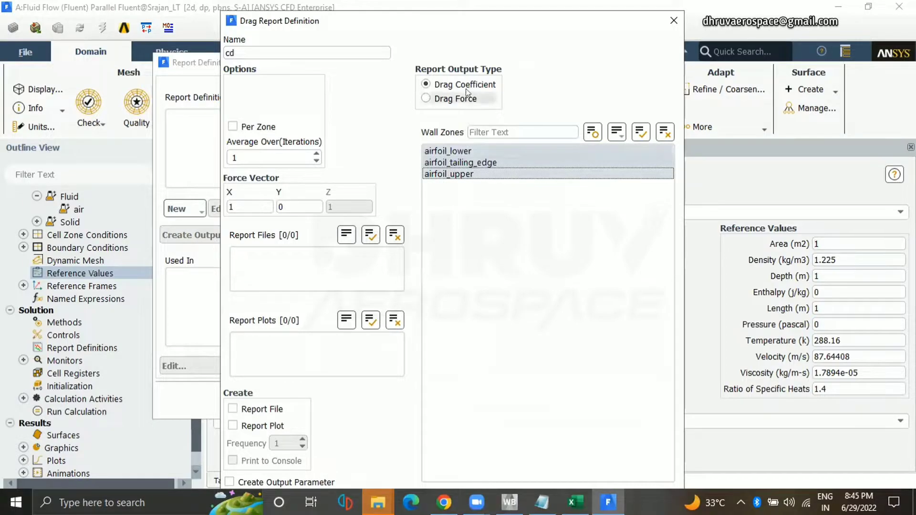
# Enable the report file, report plot and console printing for cd at a frequency of 10, and save the drag report.
pyautogui.click(260, 409)
pyautogui.click(262, 426)
pyautogui.click(260, 461)
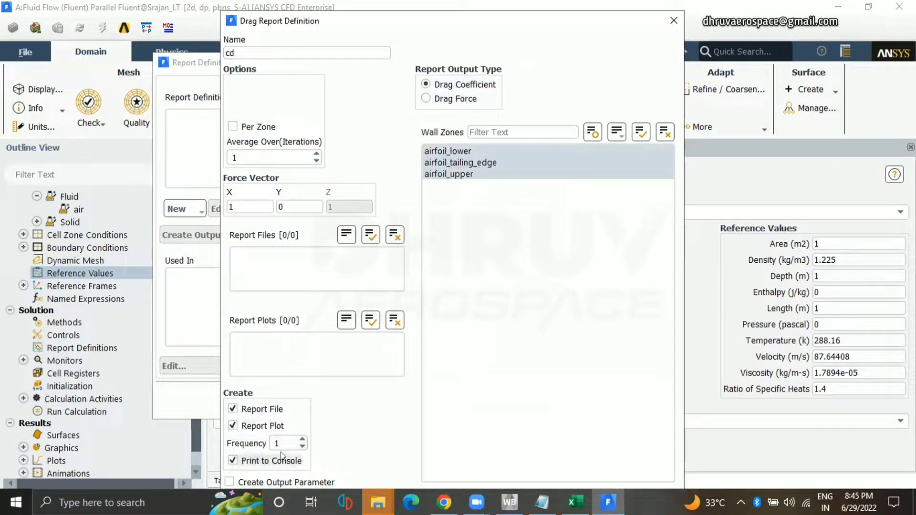
pyautogui.click(285, 444)
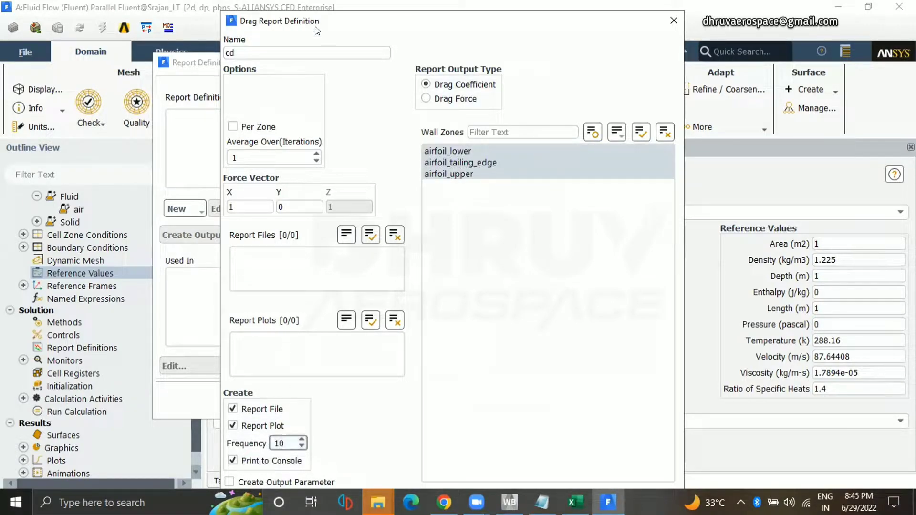
pyautogui.moveTo(316, 27); pyautogui.dragTo(335, 2)
pyautogui.click(409, 466)
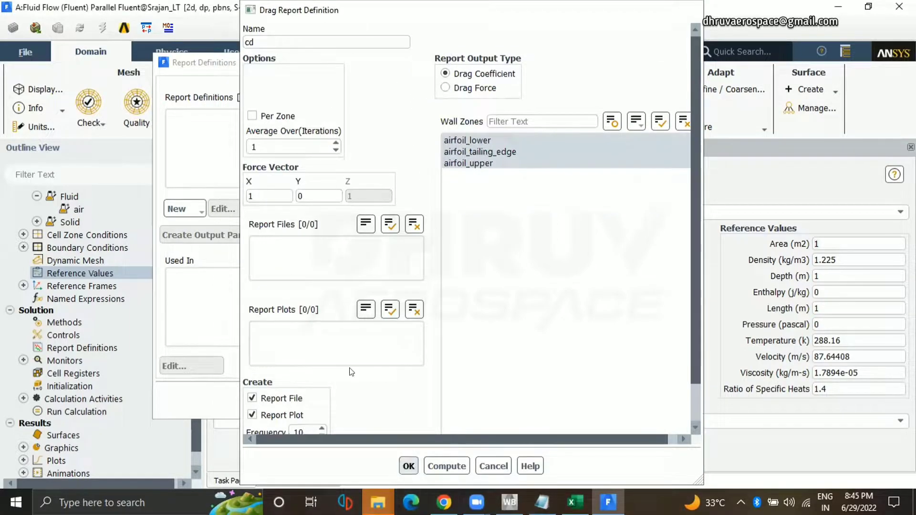
pyautogui.click(177, 211)
pyautogui.moveTo(205, 275)
pyautogui.click(283, 307)
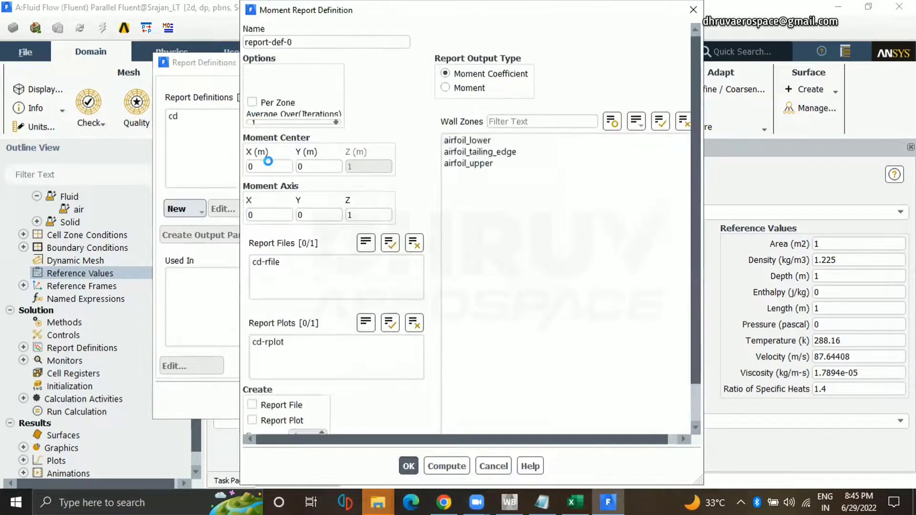
pyautogui.moveTo(291, 42); pyautogui.dragTo(200, 44)
pyautogui.write('cl')
pyautogui.moveTo(466, 140); pyautogui.dragTo(466, 163)
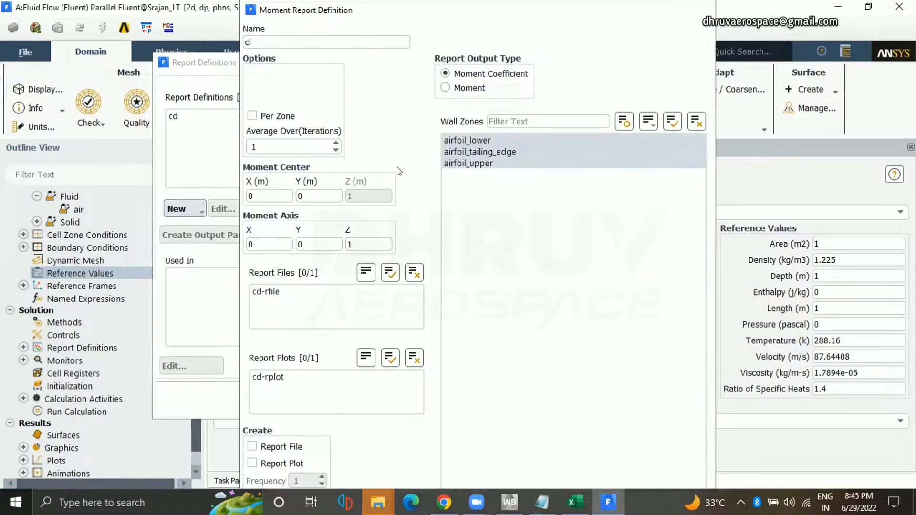
pyautogui.press('Escape')
# Create a lift coefficient report named cl covering the airfoil_lower, airfoil_tailing_edge and airfoil_upper walls.
pyautogui.click(177, 211)
pyautogui.moveTo(210, 267)
pyautogui.click(270, 292)
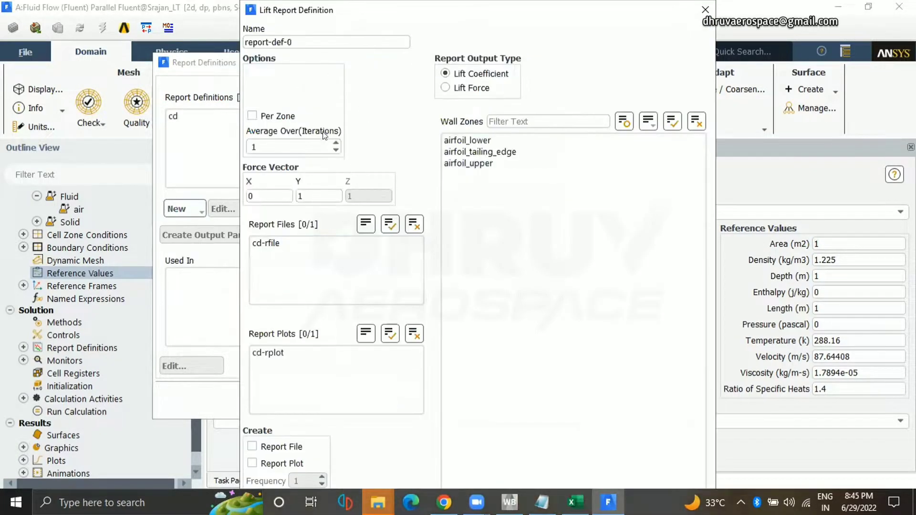
pyautogui.moveTo(296, 42); pyautogui.dragTo(188, 42)
pyautogui.write('cl')
pyautogui.moveTo(470, 141); pyautogui.dragTo(457, 162)
# Enable the report file, report plot and console printing for cl at a frequency of 10, save it and close the report definitions.
pyautogui.click(252, 446)
pyautogui.click(252, 463)
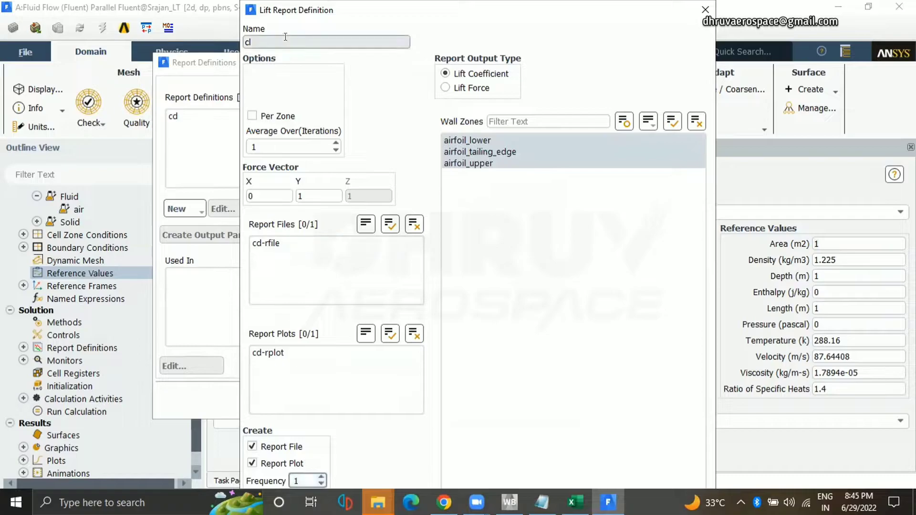
pyautogui.write('0')
pyautogui.press('Return')
pyautogui.moveTo(329, 19)
pyautogui.mouseDown()
pyautogui.moveTo(328, 68)
pyautogui.moveTo(322, 20)
pyautogui.mouseUp()
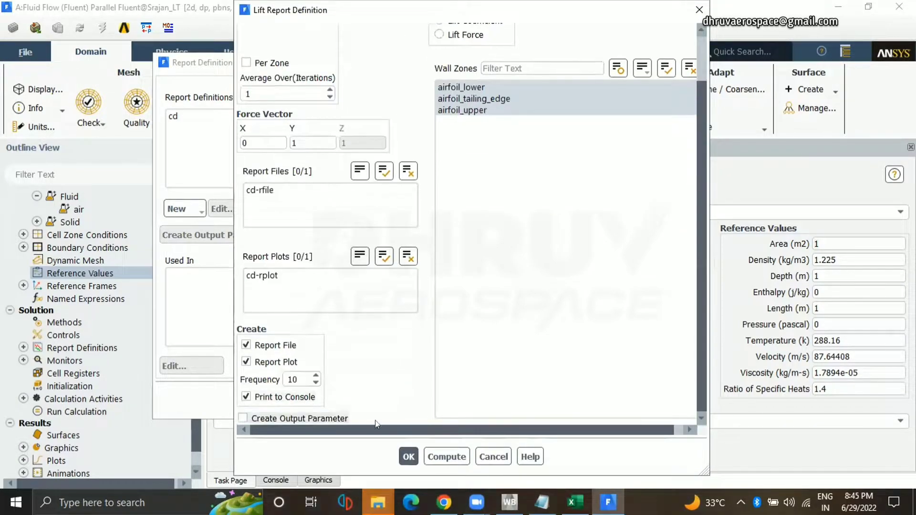
pyautogui.click(408, 457)
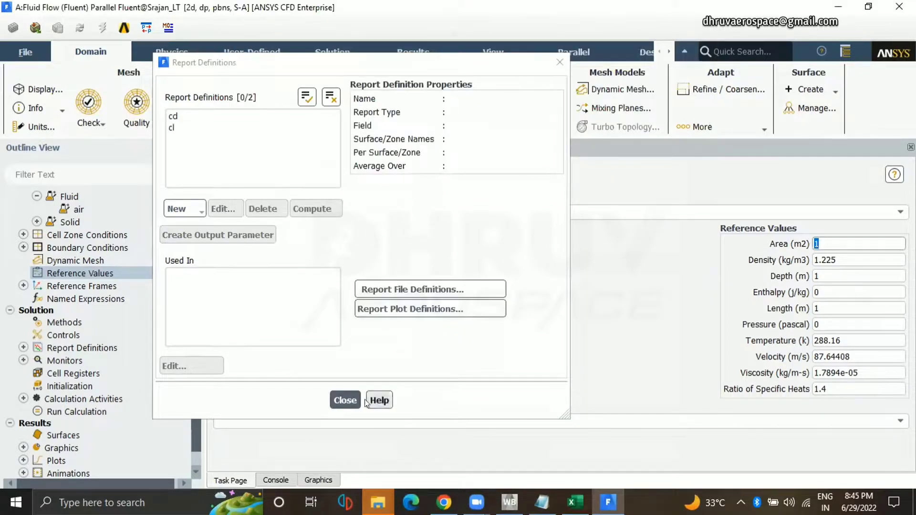
pyautogui.click(345, 400)
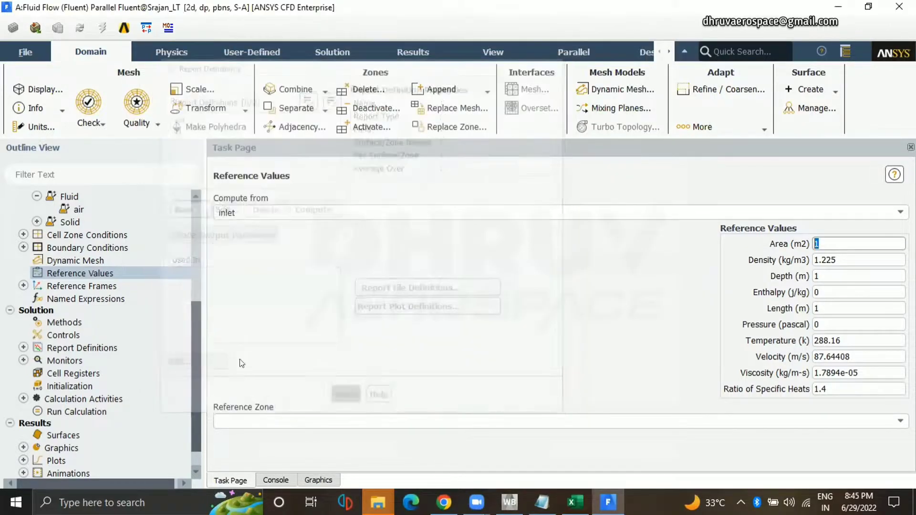
# Set the convergence criterion of the residual monitors to none.
pyautogui.click(23, 360)
pyautogui.doubleClick(56, 368)
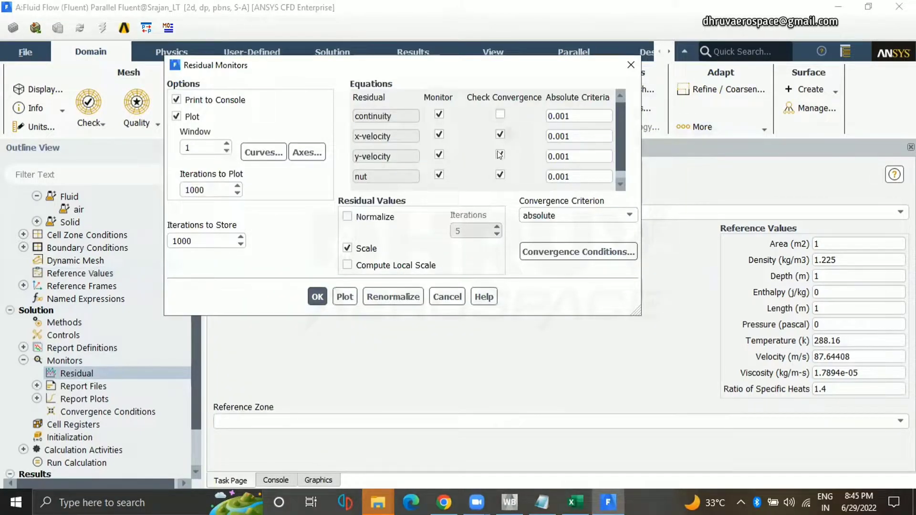
pyautogui.click(539, 219)
pyautogui.click(536, 239)
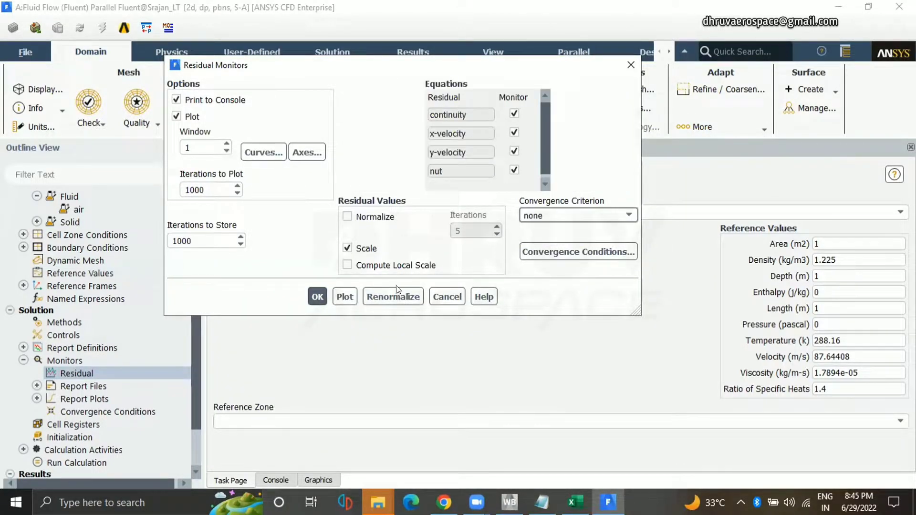
pyautogui.click(317, 296)
# Initialize the solution with Standard Initialization computed from the inlet.
pyautogui.scroll(-2, 85, 400)
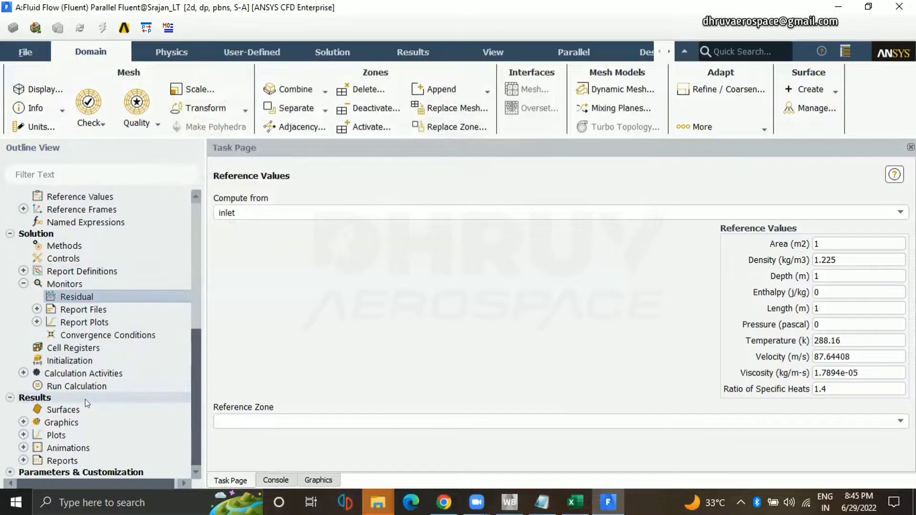
pyautogui.click(67, 361)
pyautogui.click(287, 227)
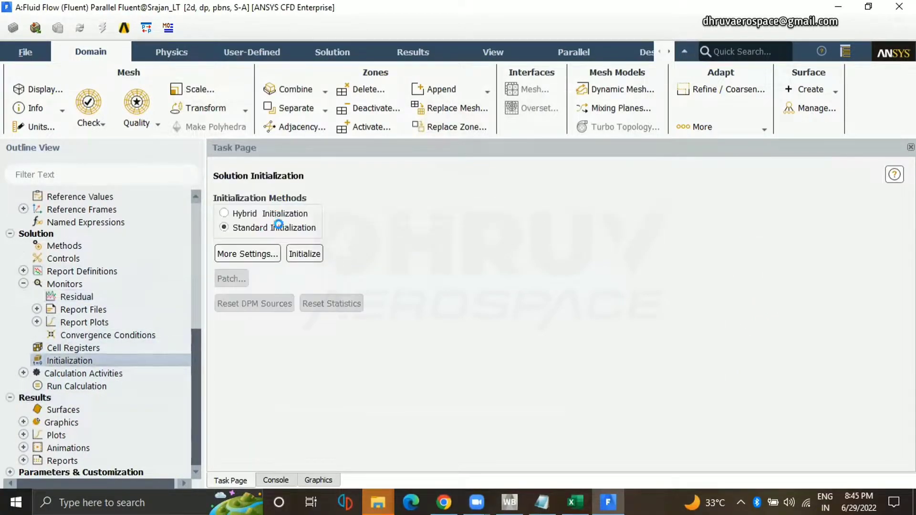
pyautogui.click(591, 258)
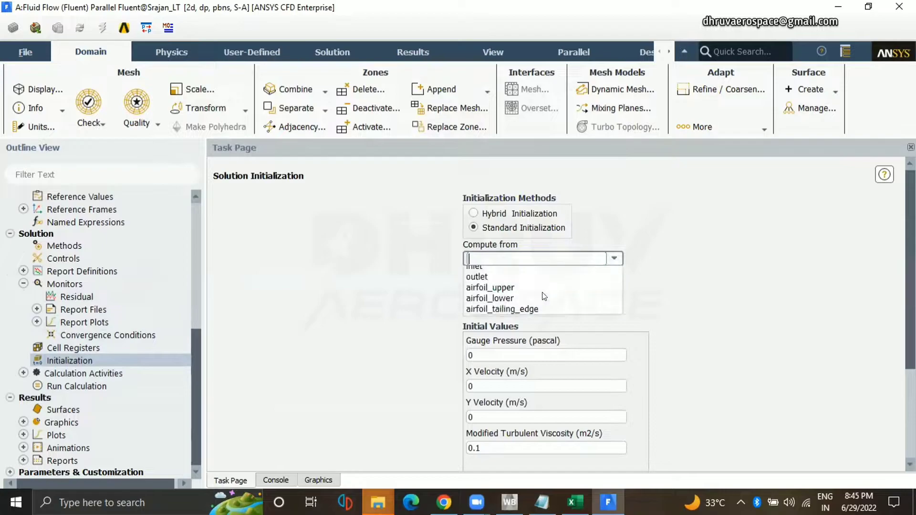
pyautogui.click(542, 281)
pyautogui.scroll(-3, 677, 283)
pyautogui.click(486, 387)
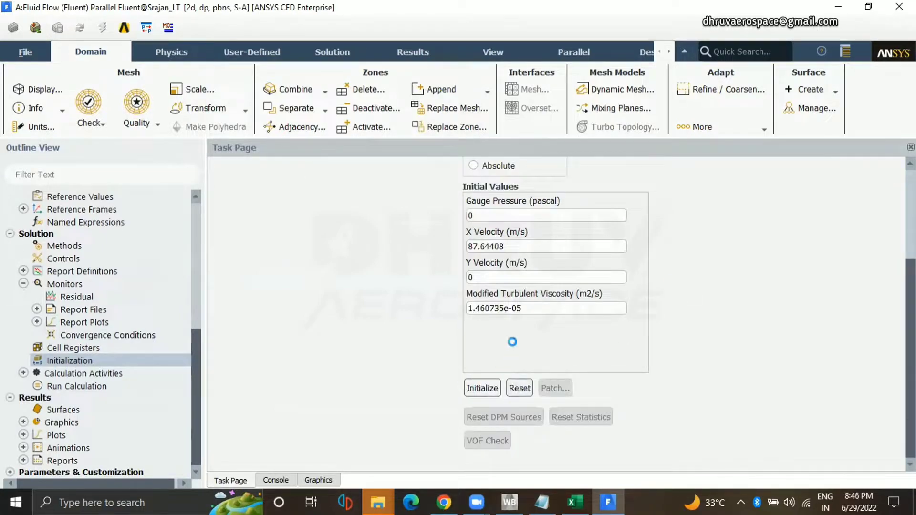
# Start the calculation with 500 iterations and a reporting interval of 10.
pyautogui.click(56, 385)
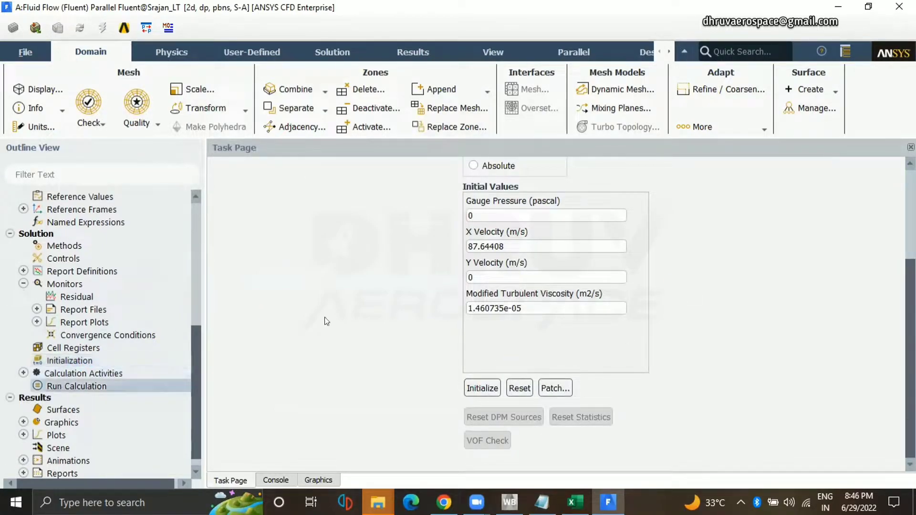
pyautogui.doubleClick(311, 255)
pyautogui.write('500')
pyautogui.click(589, 257)
pyautogui.write('0')
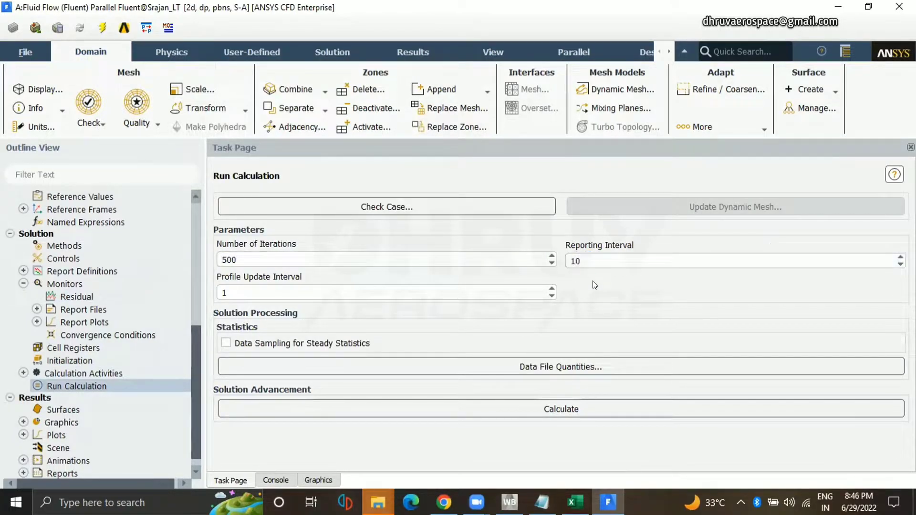
pyautogui.click(593, 409)
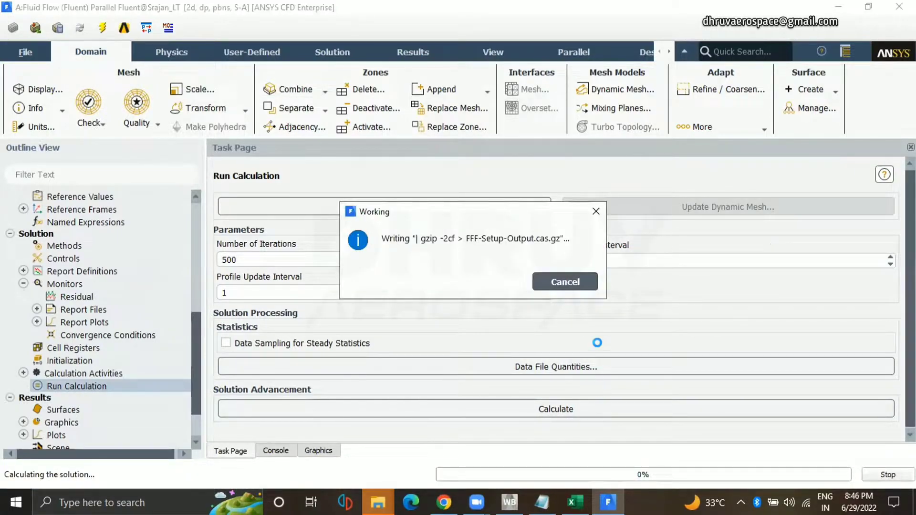
# Examine the running solution's console output, scaled residuals and the cd and cl report plots.
pyautogui.click(282, 451)
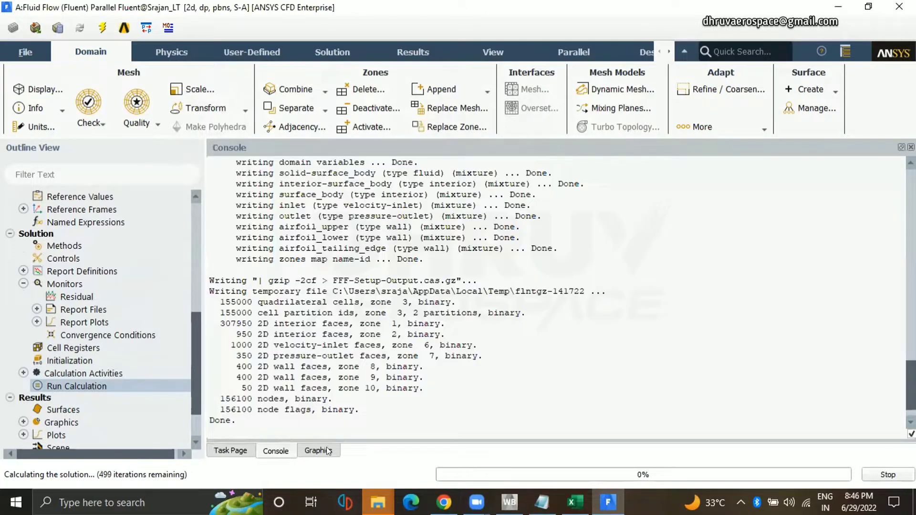
pyautogui.click(327, 450)
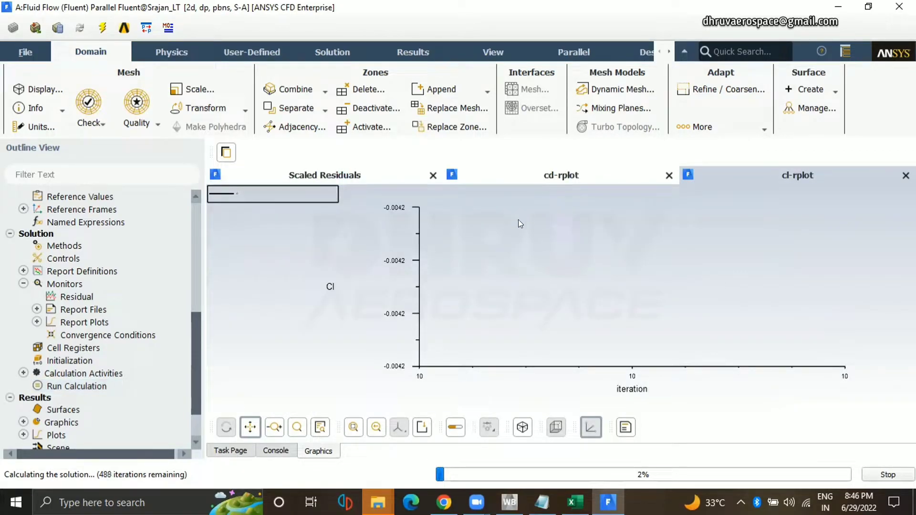
pyautogui.click(552, 185)
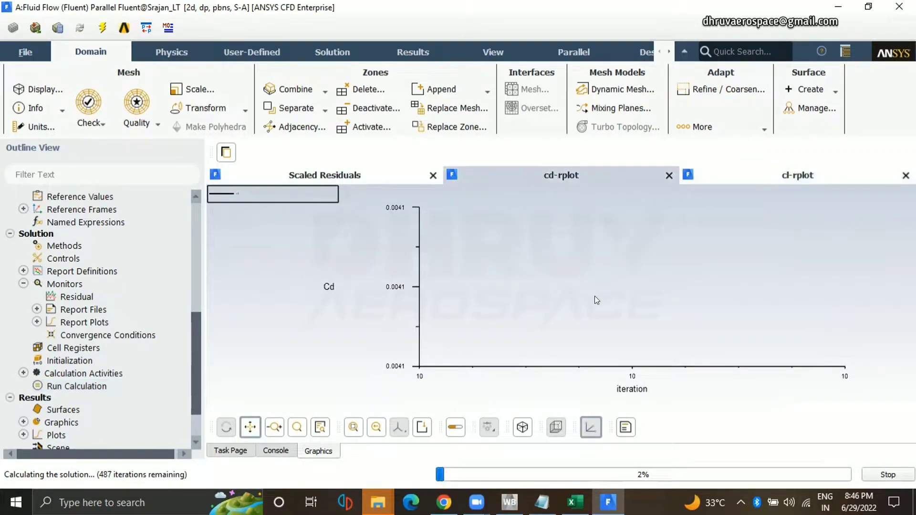
pyautogui.click(368, 176)
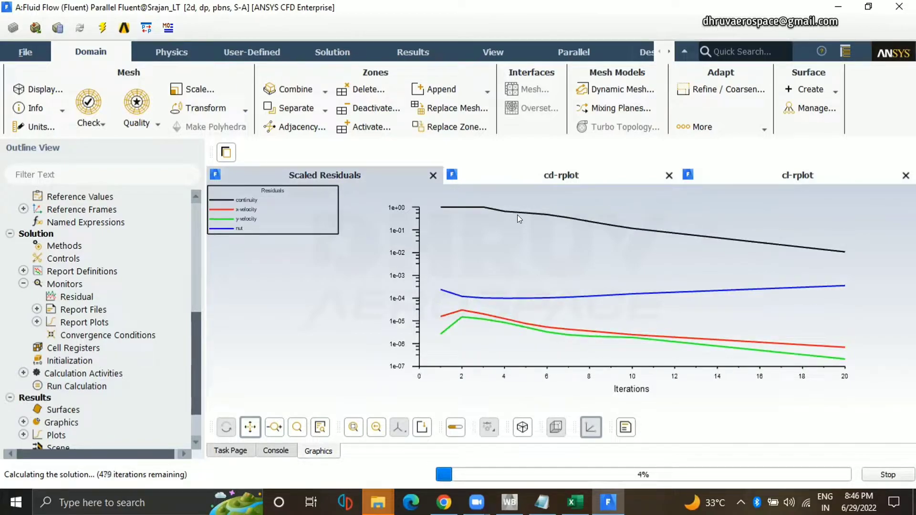
pyautogui.click(538, 171)
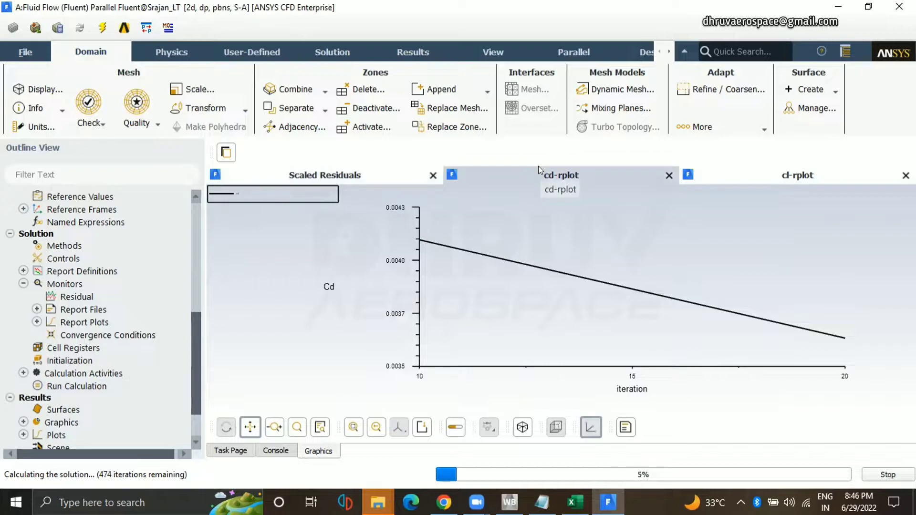
pyautogui.click(285, 449)
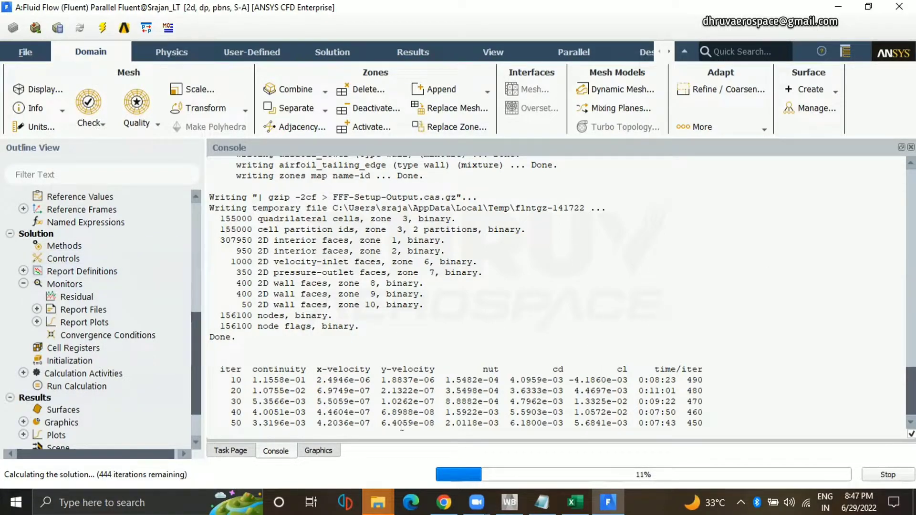
pyautogui.click(320, 452)
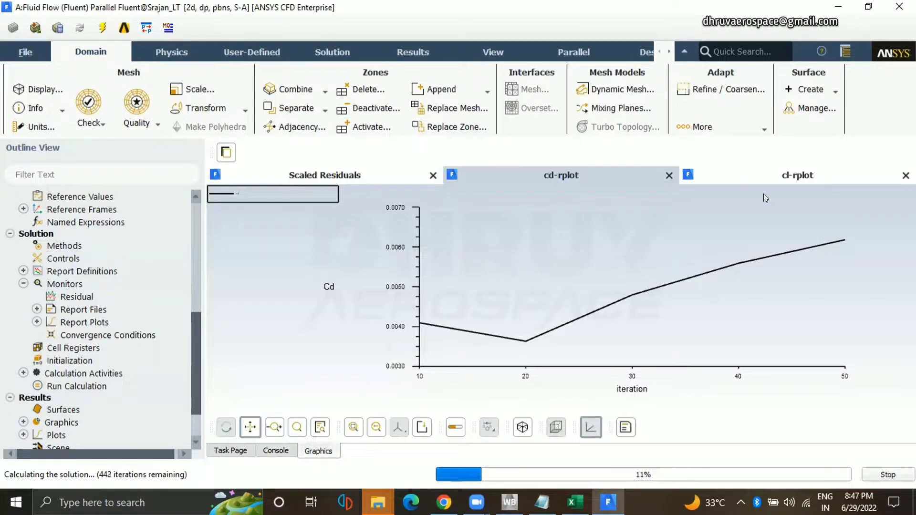
pyautogui.click(769, 180)
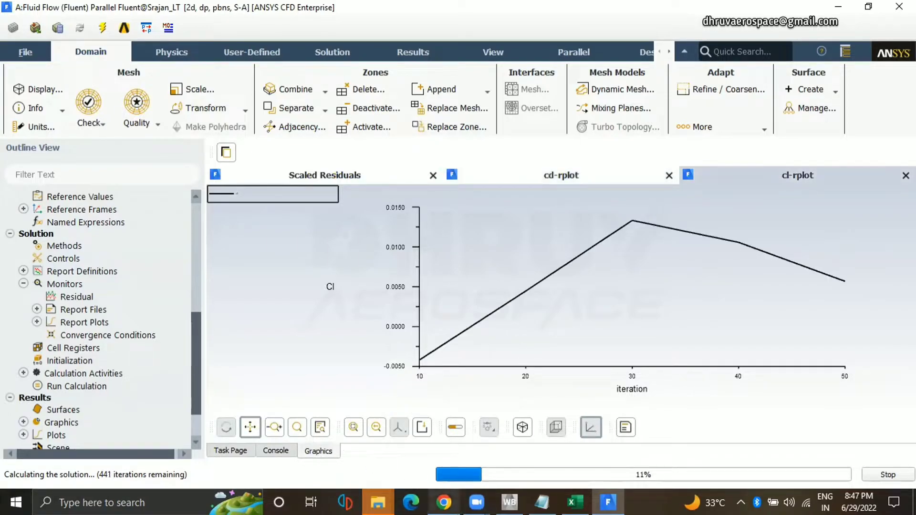
# Switch to Chrome and search Google for "frontal area reference area ansys" in a new tab.
pyautogui.click(443, 502)
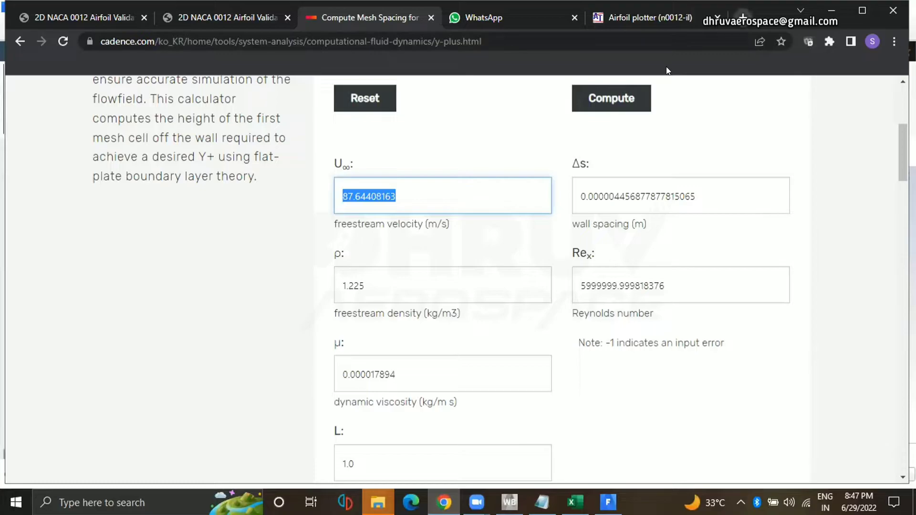
pyautogui.hotkey('ctrl', 't')
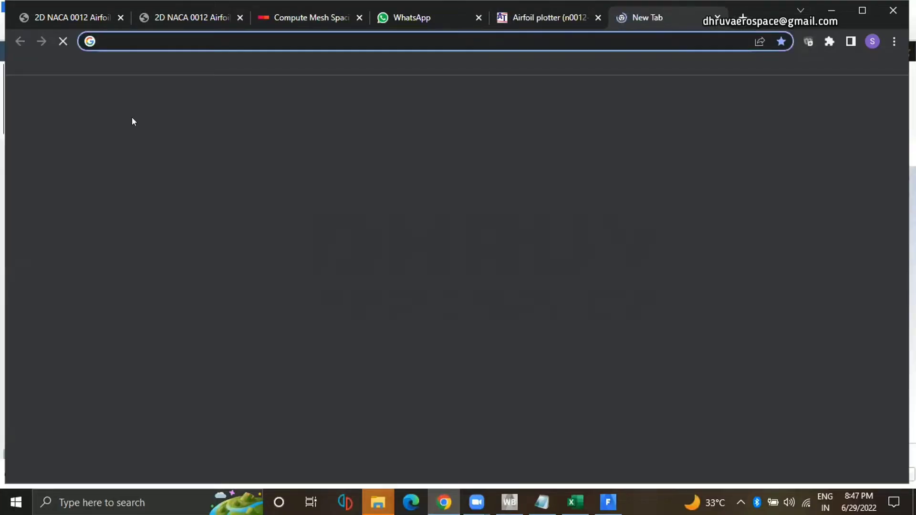
pyautogui.write('frontal a')
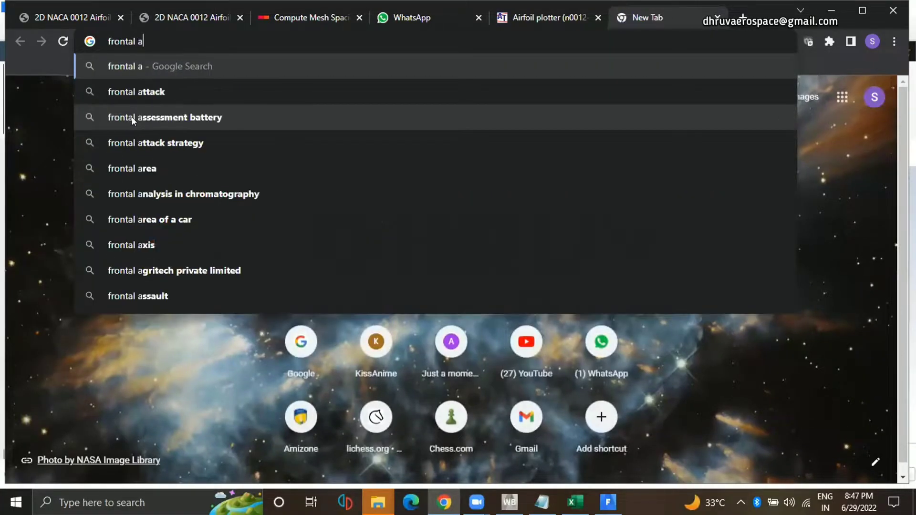
pyautogui.write('rea re')
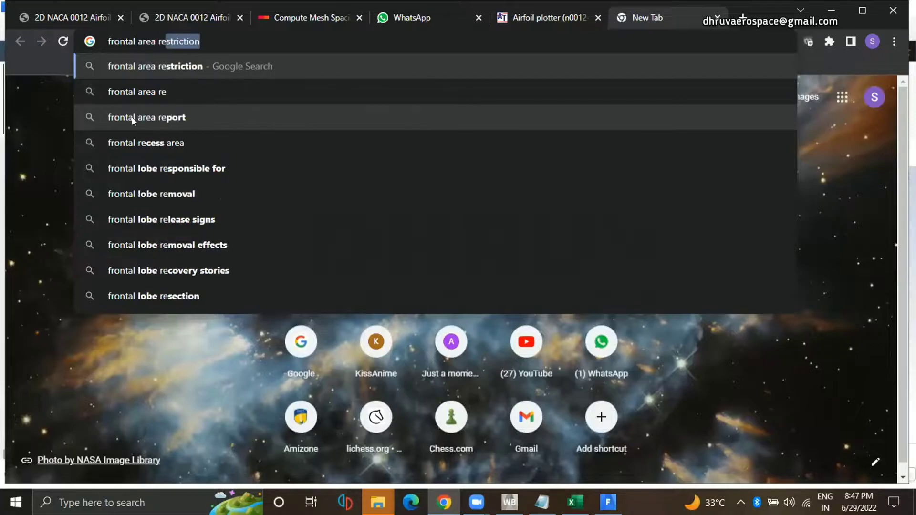
pyautogui.write('ferenc')
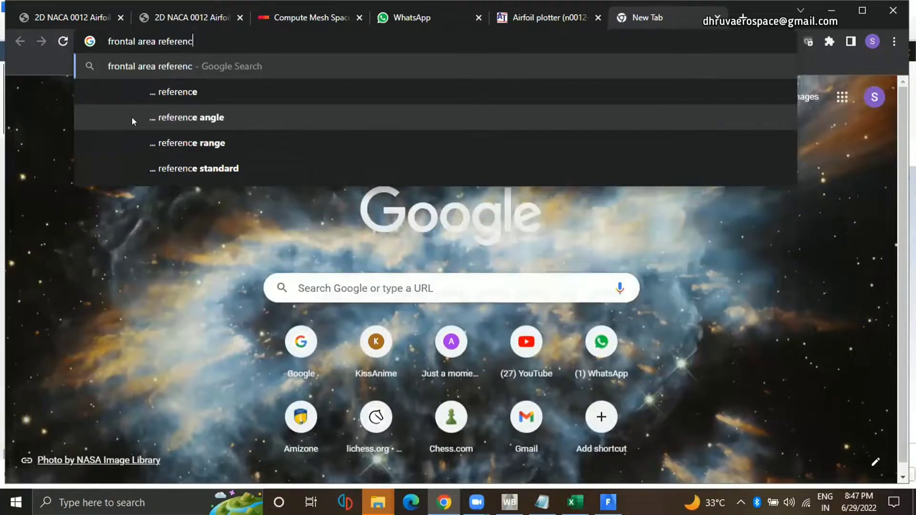
pyautogui.write('e area ansys')
pyautogui.press('Return')
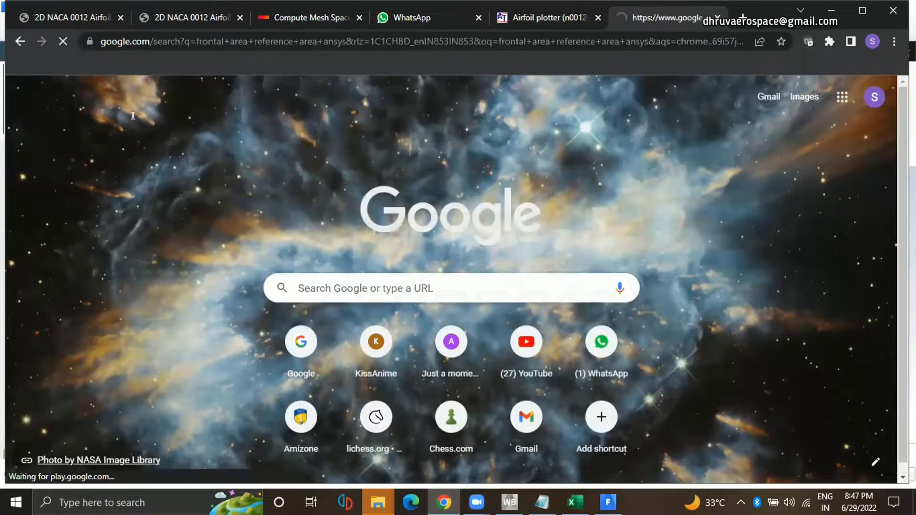
# Open the cfd.ninja result "Ansys Fluent - Drag Coefficient (Reference Values) Cube 3D" in a new tab and switch to it.
pyautogui.scroll(-4, 616, 284)
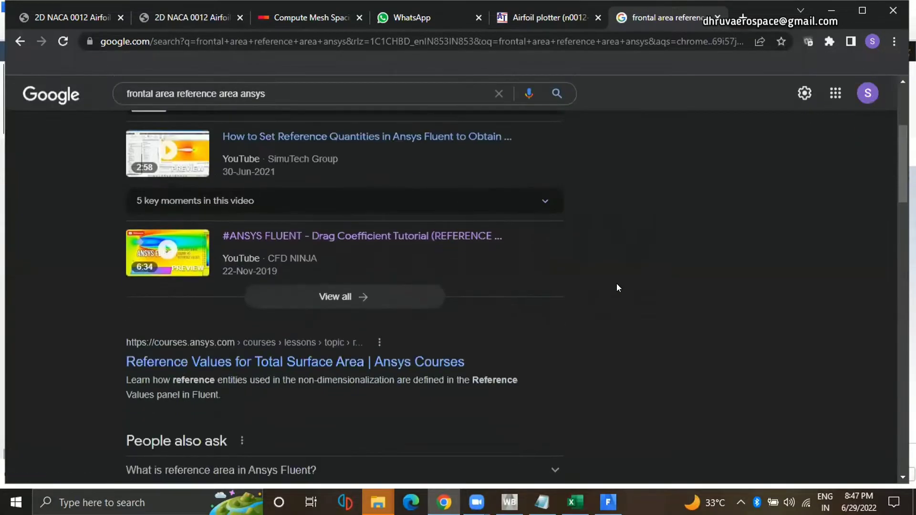
pyautogui.scroll(-1, 596, 337)
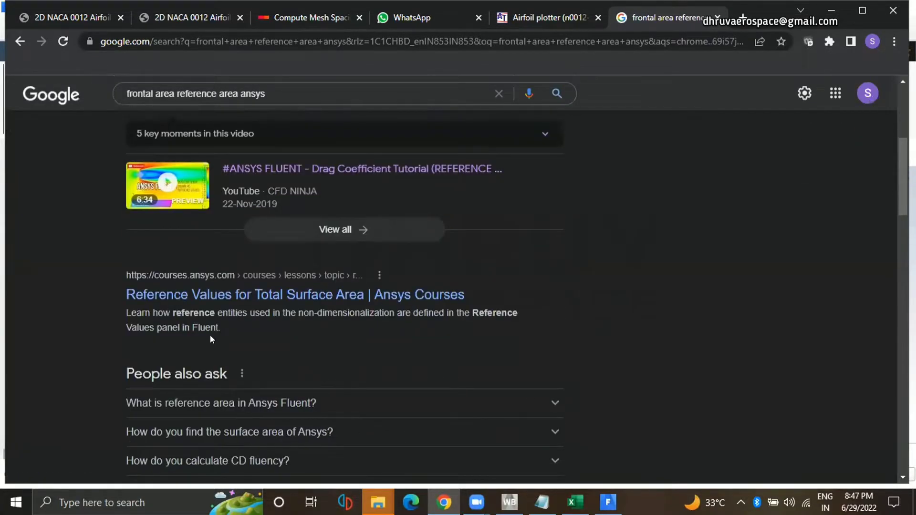
pyautogui.scroll(-3, 410, 333)
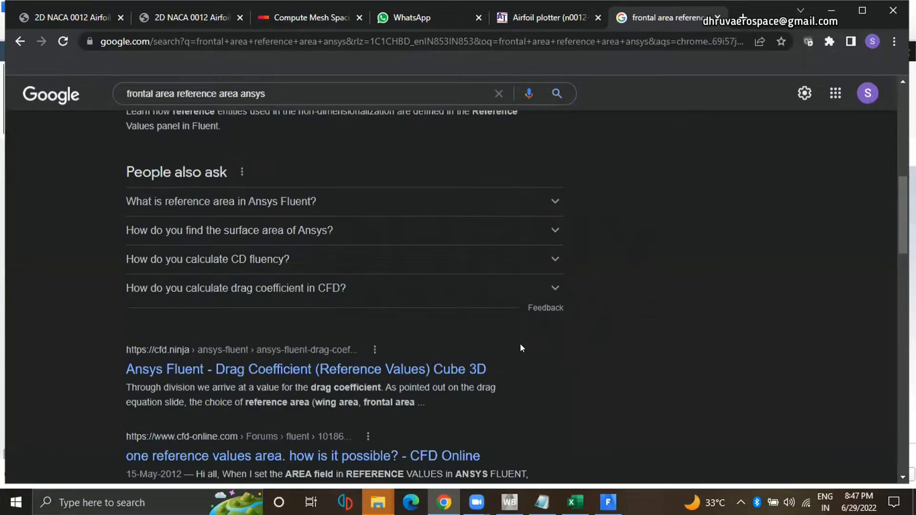
pyautogui.rightClick(383, 374)
pyautogui.click(438, 266)
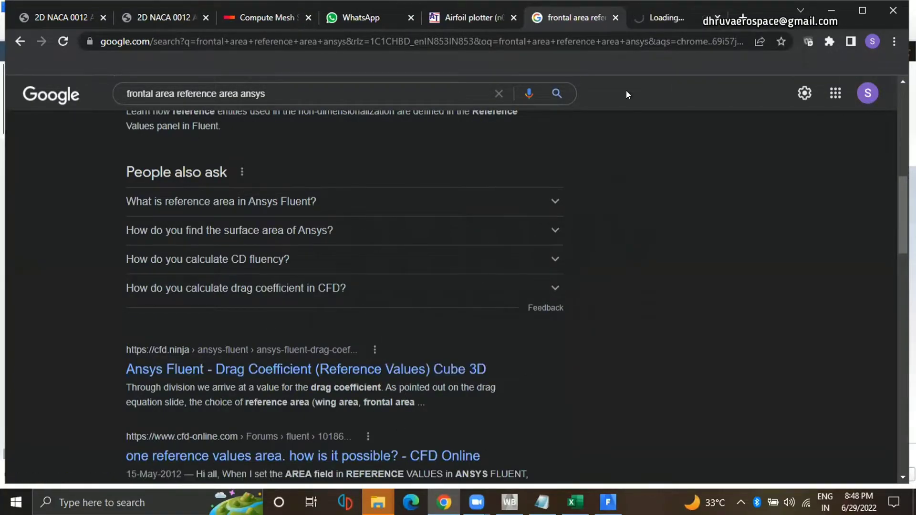
pyautogui.hotkey('ctrl', 'Tab')
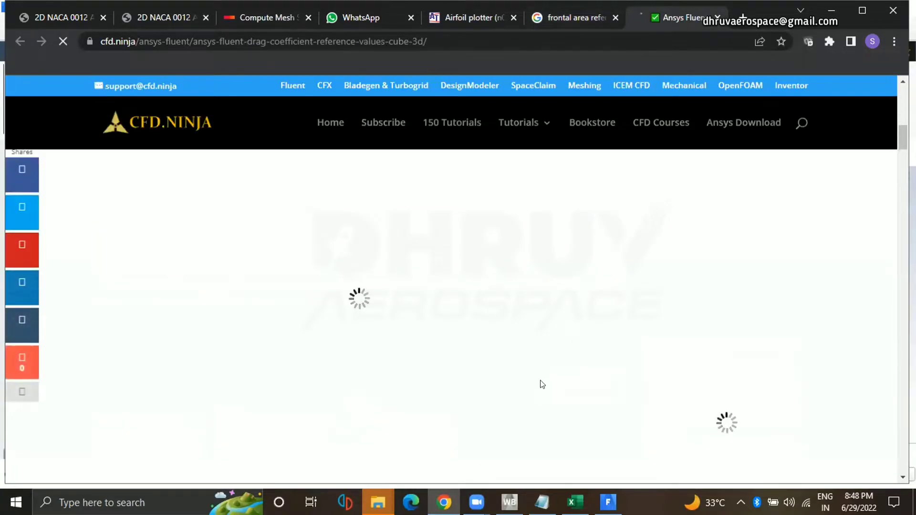
# Look through the cfd.ninja article on the cube's drag coefficient and reference area, and close the article and search results pages.
pyautogui.scroll(2, 426, 275)
pyautogui.scroll(5, 402, 297)
pyautogui.scroll(-8, 250, 231)
pyautogui.scroll(3, 188, 251)
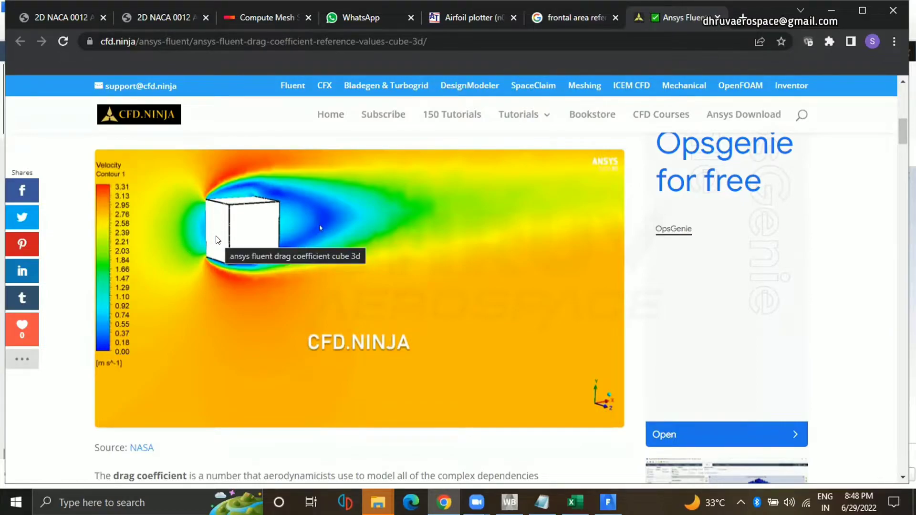
pyautogui.scroll(-10, 497, 270)
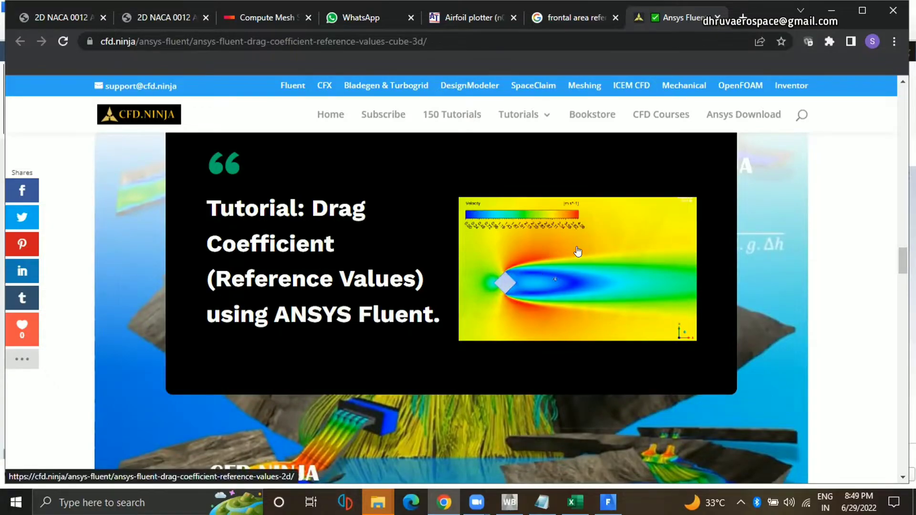
pyautogui.scroll(-8, 595, 279)
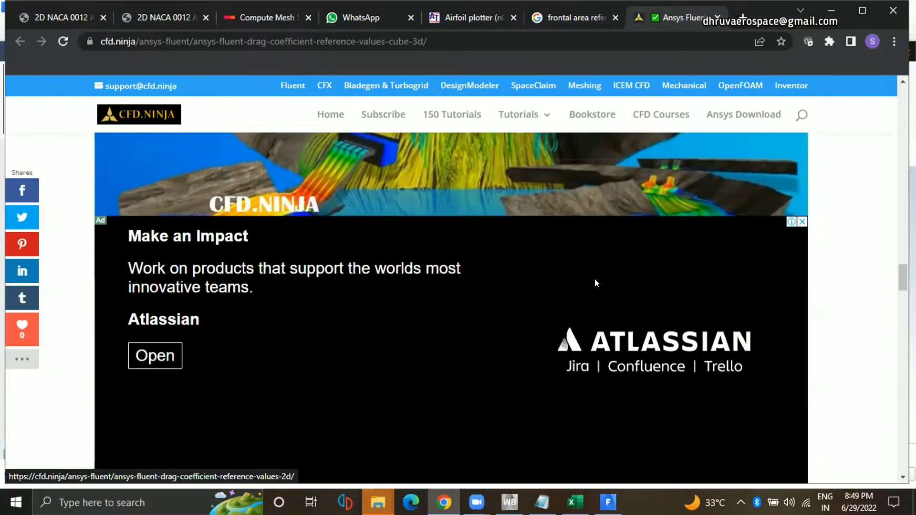
pyautogui.scroll(-5, 610, 278)
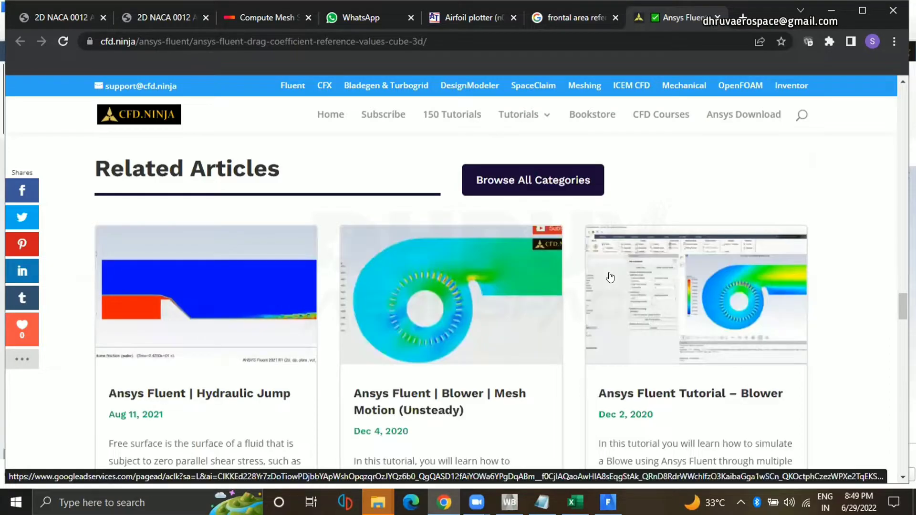
pyautogui.scroll(-2, 610, 278)
pyautogui.scroll(-12, 610, 277)
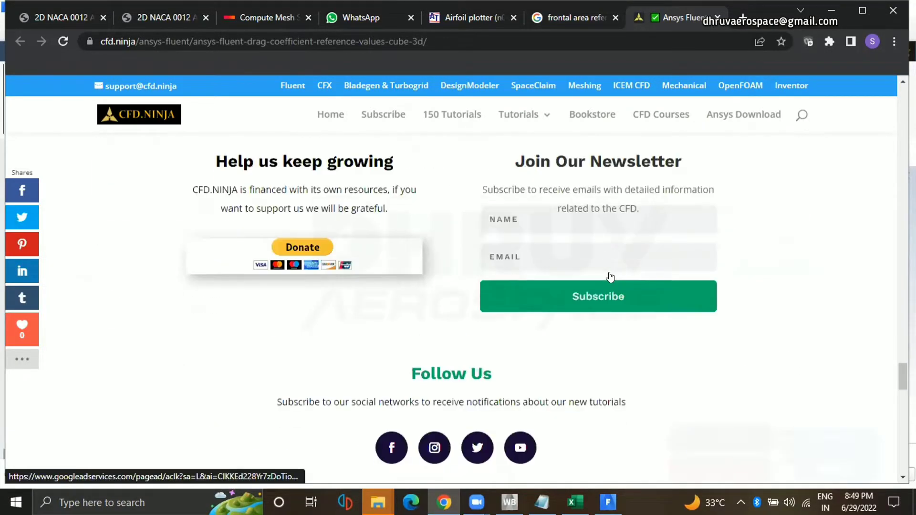
pyautogui.scroll(-10, 610, 274)
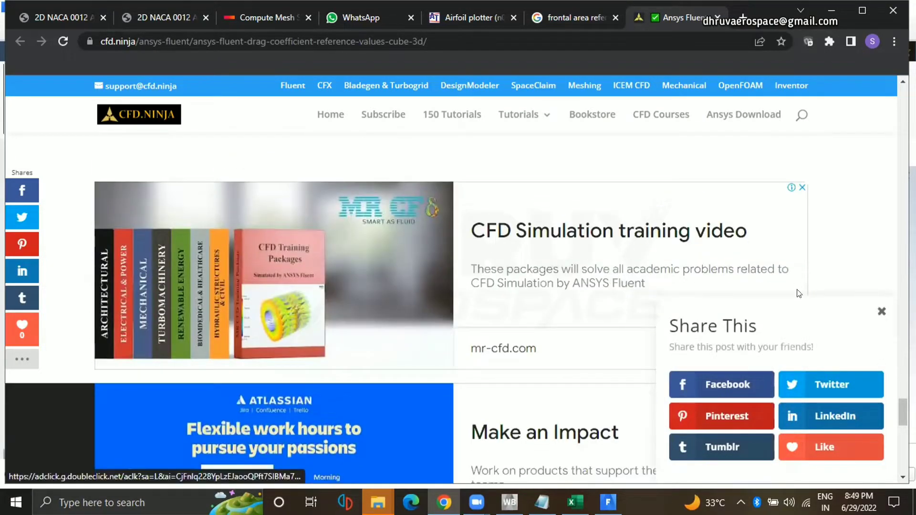
pyautogui.click(879, 311)
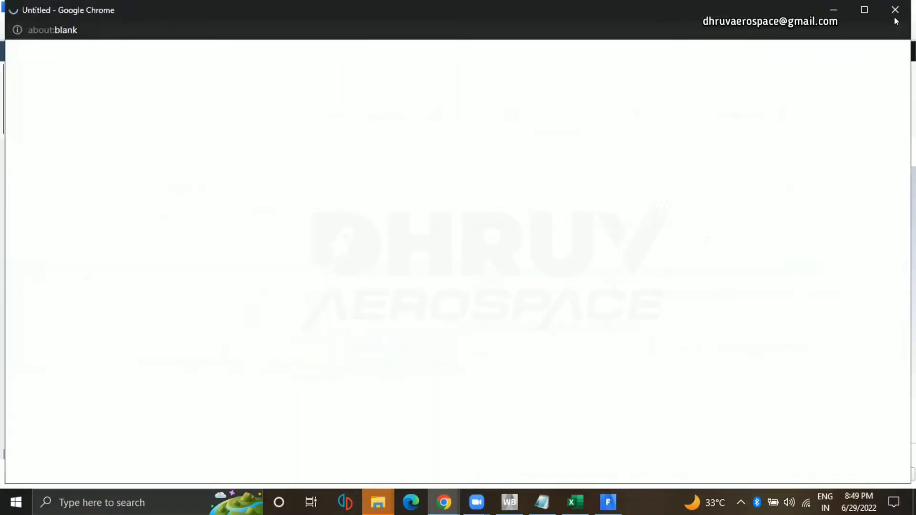
pyautogui.scroll(-10, 756, 276)
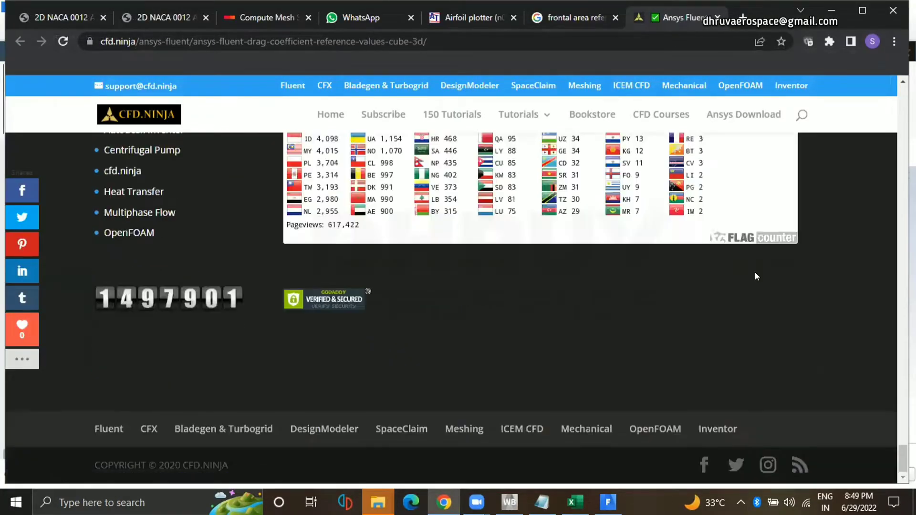
pyautogui.scroll(7, 661, 360)
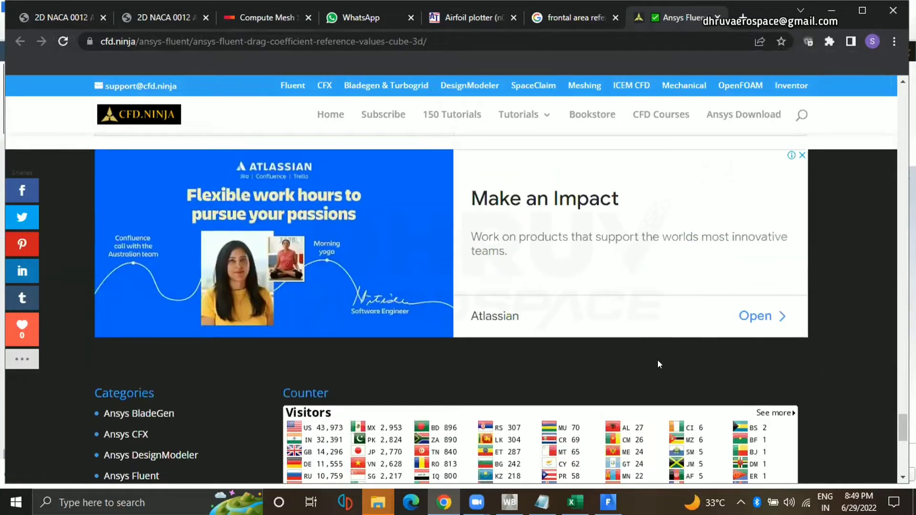
pyautogui.scroll(8, 658, 364)
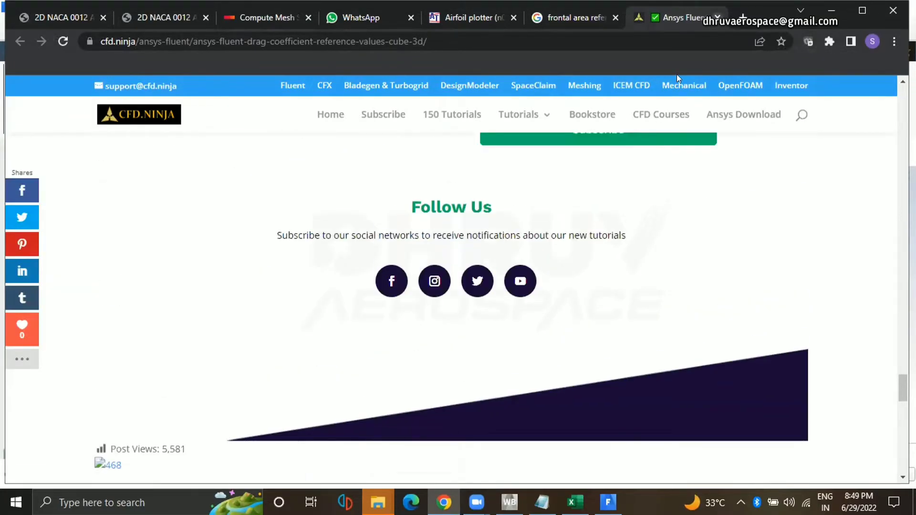
pyautogui.hotkey('ctrl', 'w')
pyautogui.hotkey('ctrl', 'w')
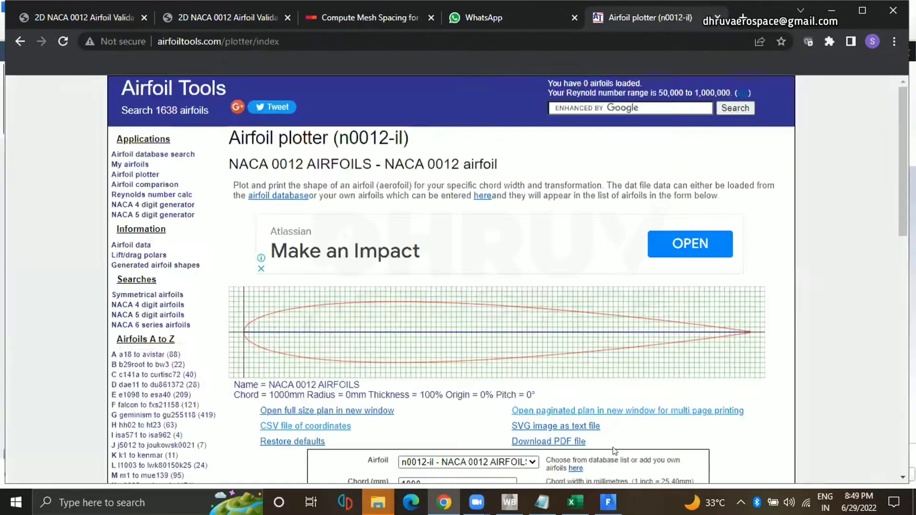
# Switch back to Fluent and check the progress of the cd and cl report plots.
pyautogui.click(609, 503)
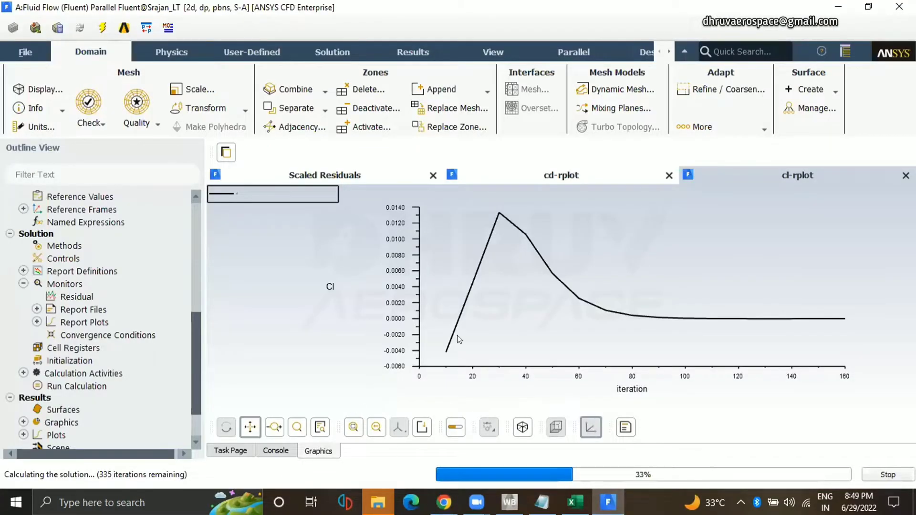
pyautogui.click(547, 175)
pyautogui.click(790, 178)
pyautogui.click(594, 178)
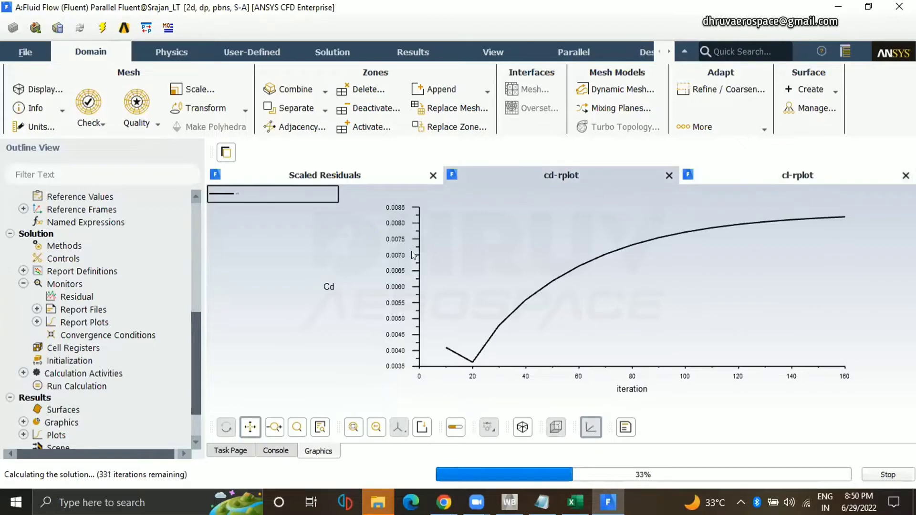
# Check the latest cd and cl values in the console, and switch to NASA's NACA 0012 SA results summary in Chrome.
pyautogui.click(277, 451)
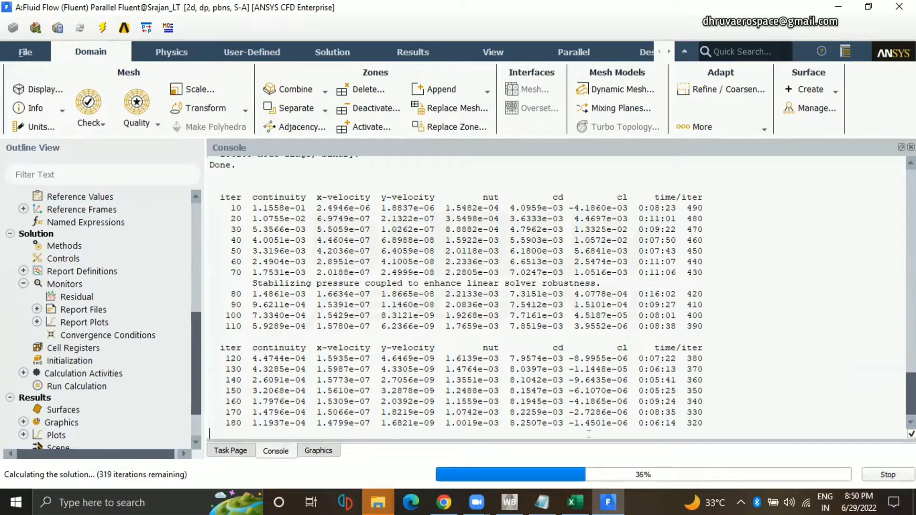
pyautogui.moveTo(619, 423); pyautogui.dragTo(627, 423)
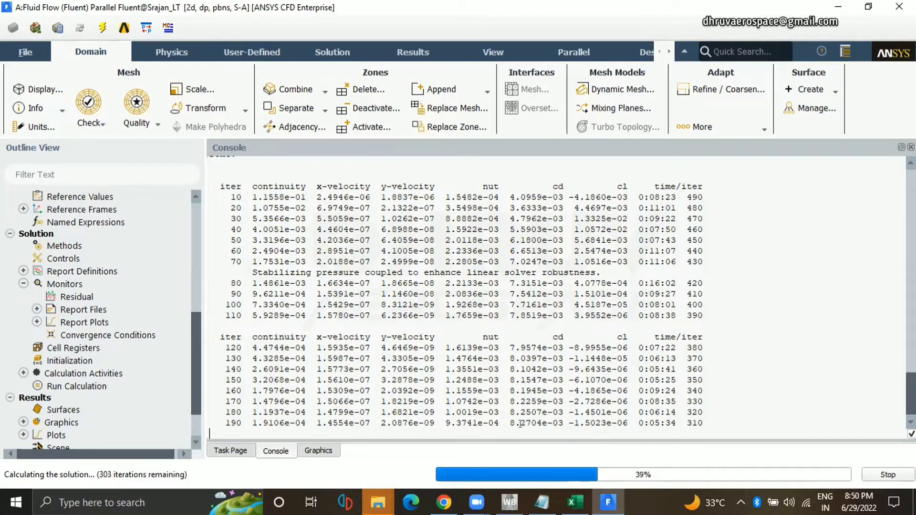
pyautogui.click(444, 502)
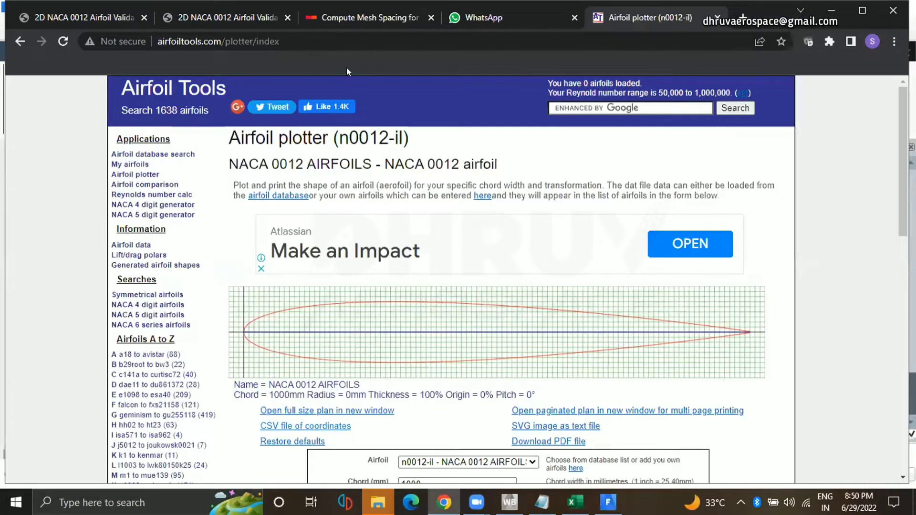
pyautogui.click(248, 21)
pyautogui.scroll(-3, 241, 194)
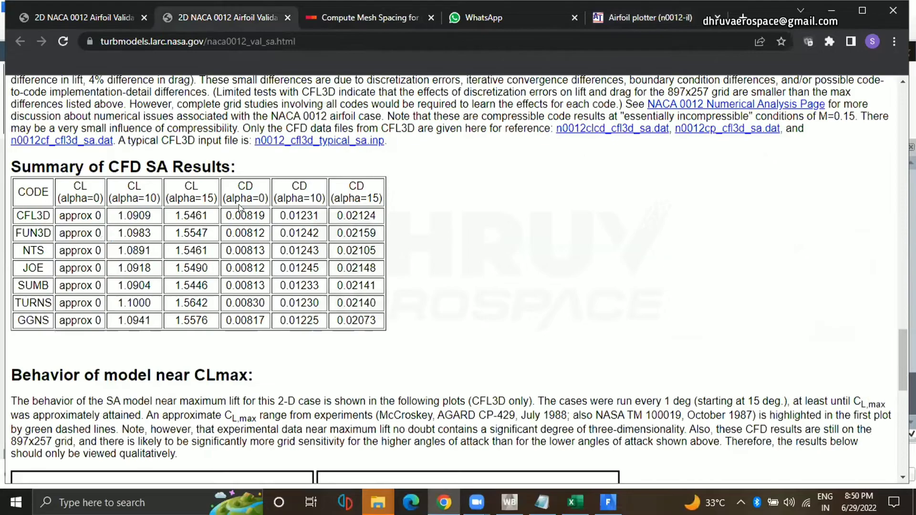
# Examine the alpha=0 CD and CL columns of the CFD SA results table, and return to the Fluent cd plot.
pyautogui.moveTo(241, 215); pyautogui.dragTo(272, 317)
pyautogui.click(253, 314)
pyautogui.click(269, 341)
pyautogui.moveTo(76, 215); pyautogui.dragTo(83, 215)
pyautogui.click(195, 345)
pyautogui.click(607, 503)
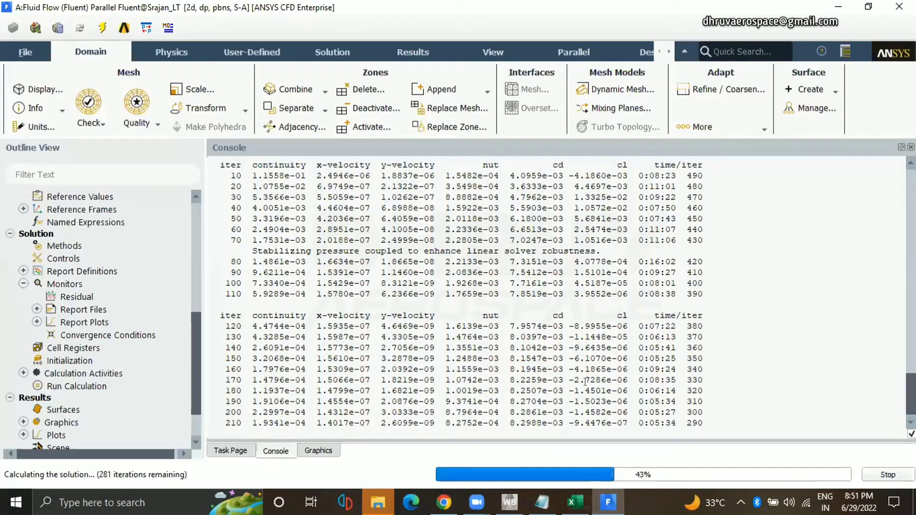
pyautogui.click(334, 449)
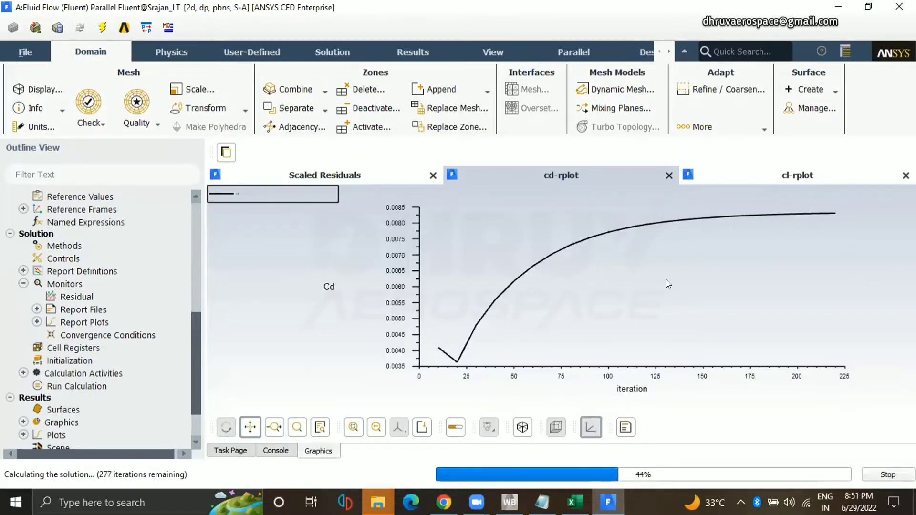
# Switch to Chrome, copy the address of NASA's naca0012_val_sa.html page and send it to the Dhruv Aerospace Batch 3 WhatsApp group.
pyautogui.hotkey('alt', 'Tab')
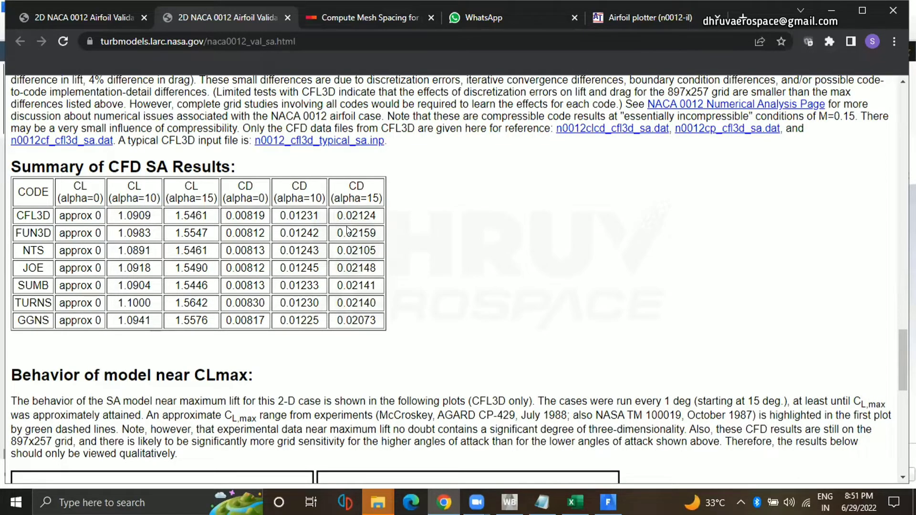
pyautogui.click(300, 42)
pyautogui.hotkey('ctrl', 'c')
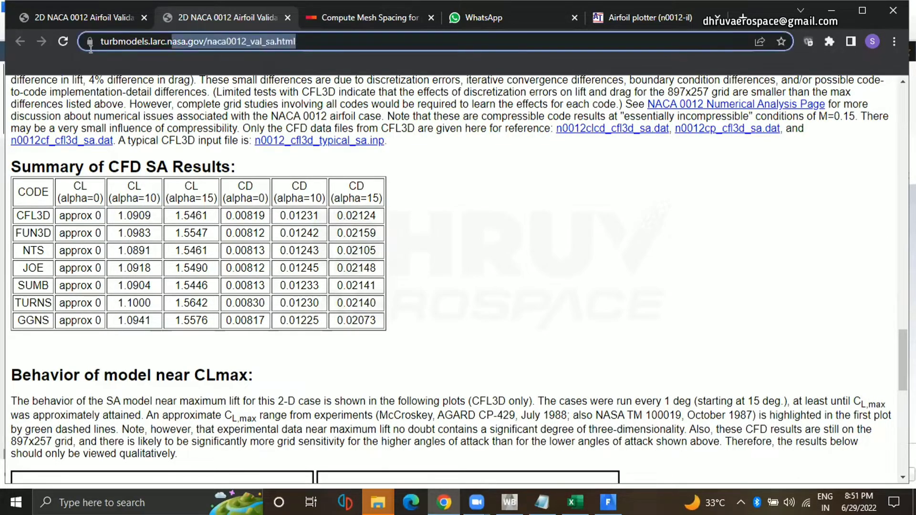
pyautogui.click(498, 205)
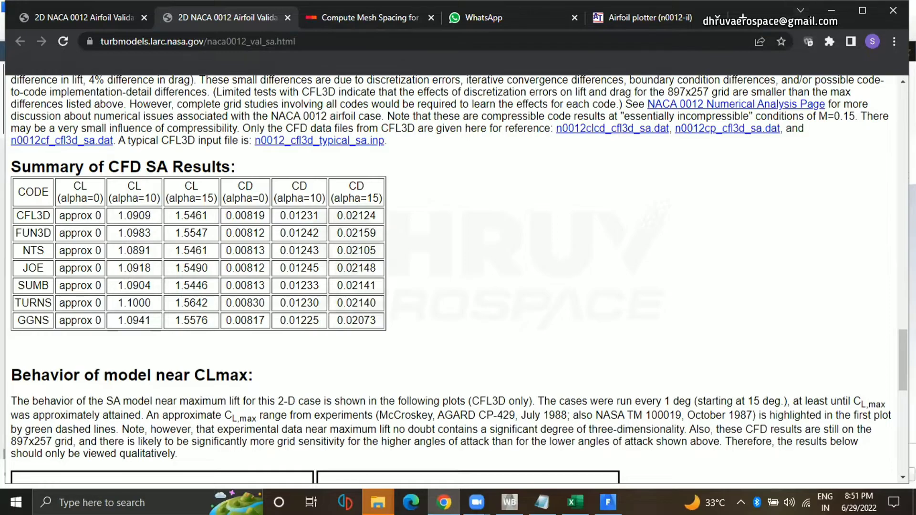
pyautogui.moveTo(810, 1); pyautogui.dragTo(809, 61)
pyautogui.click(487, 78)
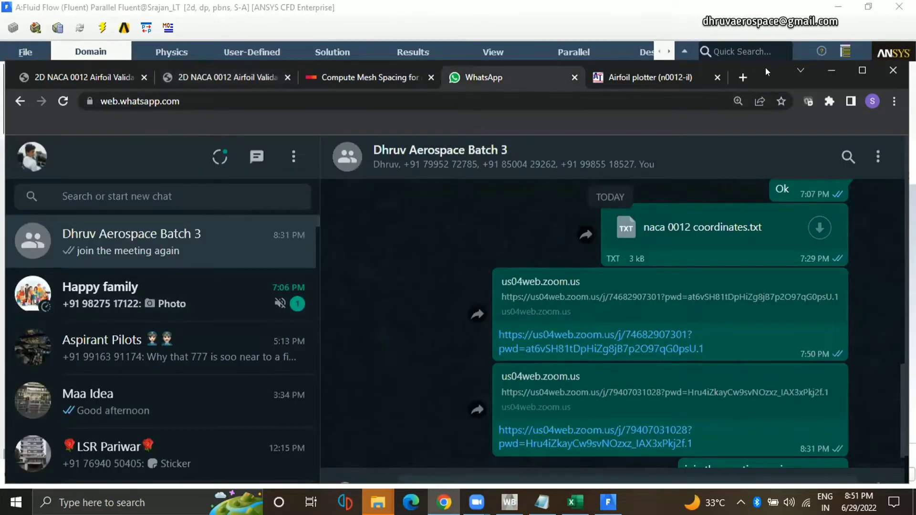
pyautogui.moveTo(766, 68); pyautogui.dragTo(759, 58)
pyautogui.scroll(-5, 461, 425)
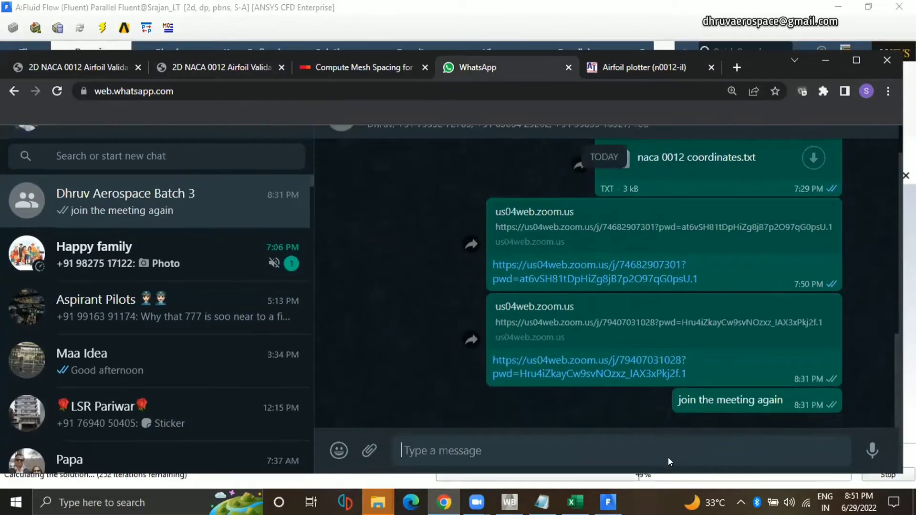
pyautogui.hotkey('ctrl', 'v')
pyautogui.press('Return')
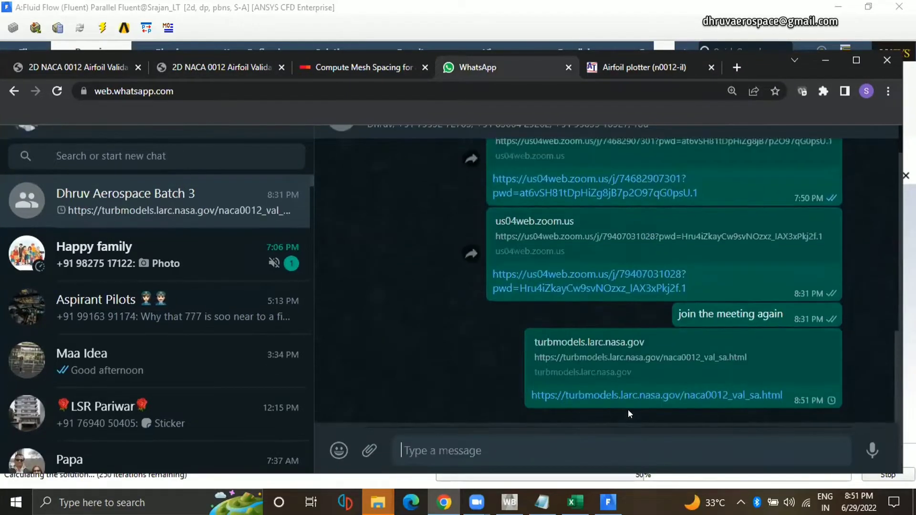
# Look through NASA's 2D NACA 0012 Airfoil Validation Case page down to the What to Expect table of turbulence model results.
pyautogui.click(97, 64)
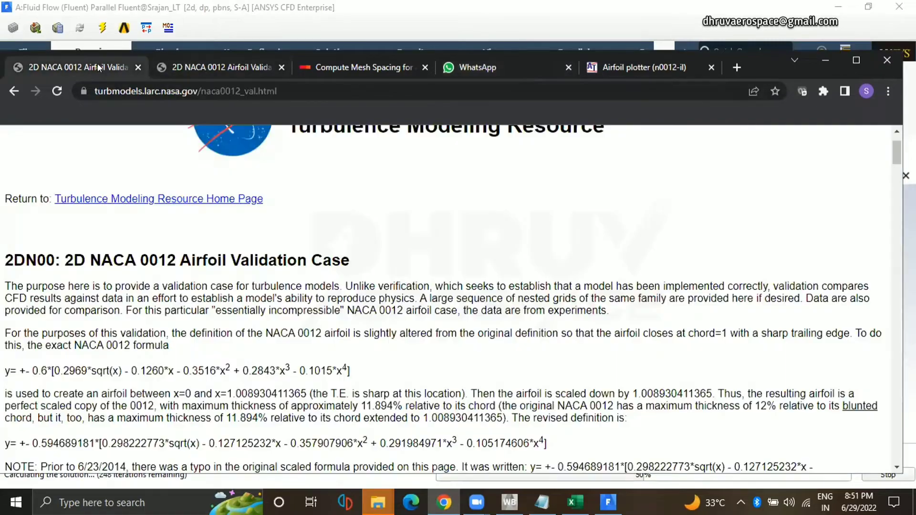
pyautogui.scroll(-20, 443, 325)
pyautogui.scroll(-15, 442, 325)
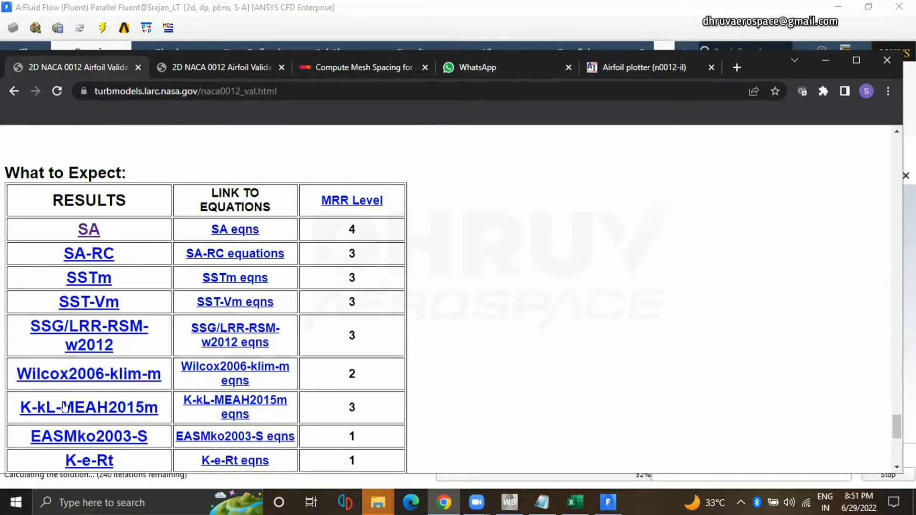
pyautogui.scroll(-2, 105, 340)
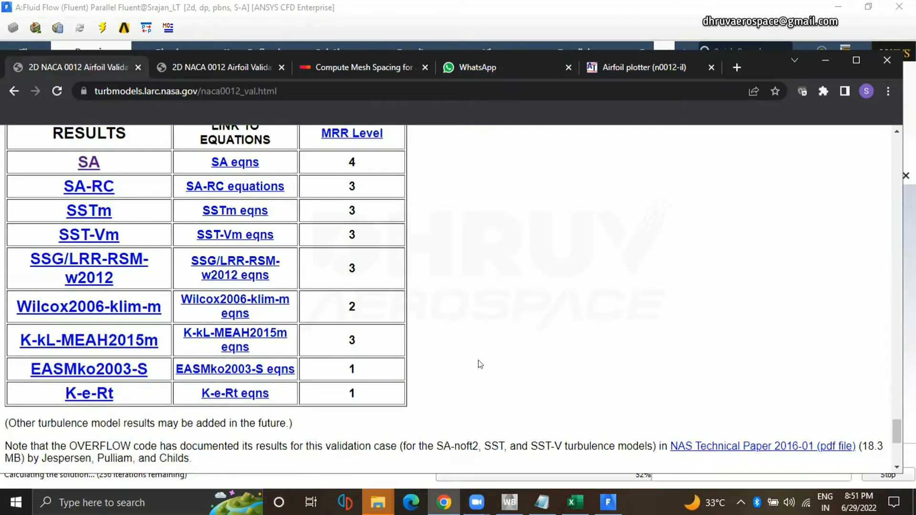
pyautogui.scroll(4, 478, 365)
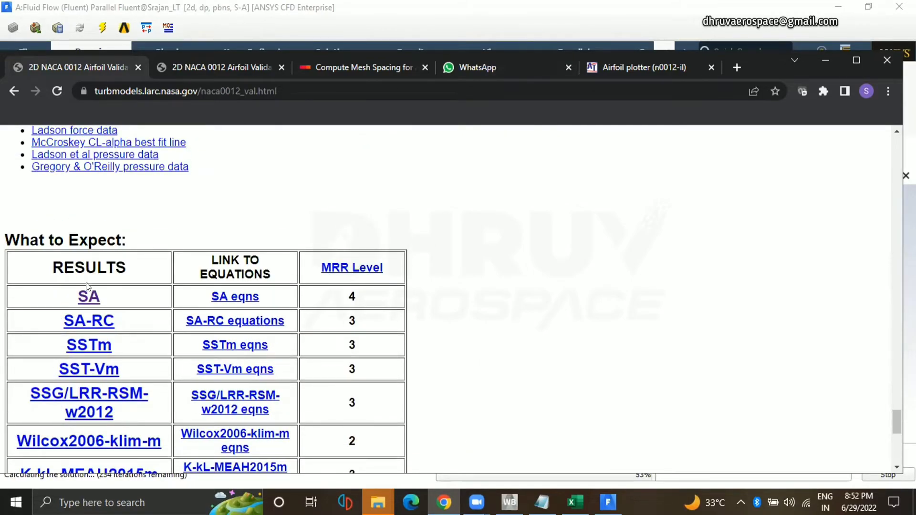
pyautogui.scroll(8, 485, 296)
# Copy the address of the naca0012_val.html page and send it to the same WhatsApp group.
pyautogui.click(272, 96)
pyautogui.hotkey('ctrl', 'c')
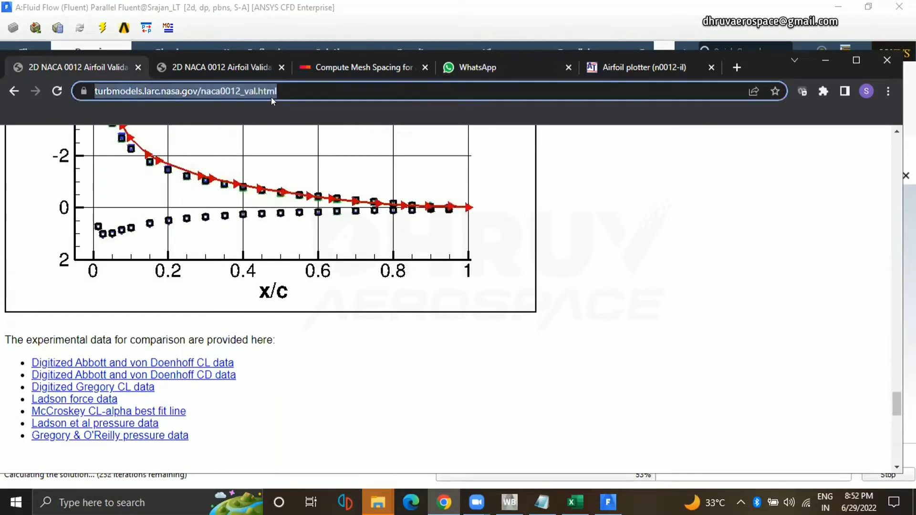
pyautogui.click(496, 67)
pyautogui.hotkey('ctrl', 'v')
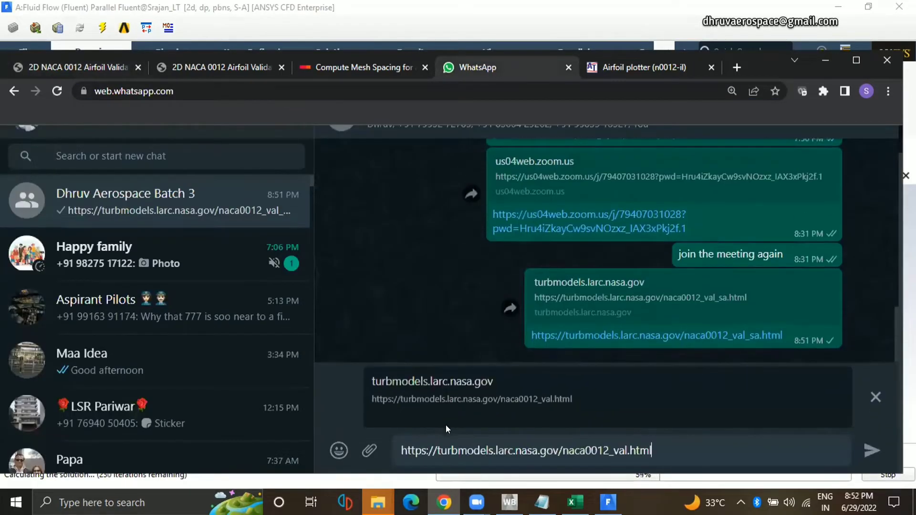
pyautogui.press('Return')
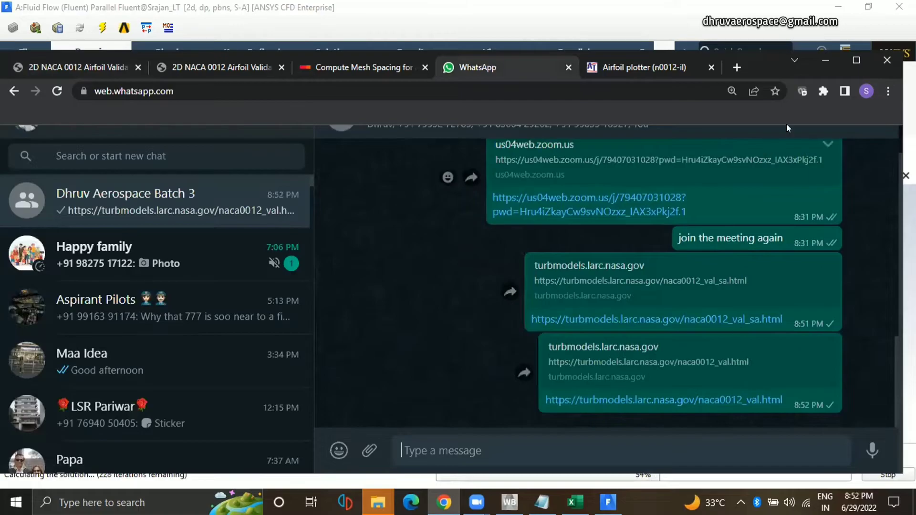
# Maximize the browser window, search Google for "naca 4412 validation" in a new tab and open NASA's 2D NACA 4412 Airfoil Trailing Edge Separation page.
pyautogui.click(853, 62)
pyautogui.hotkey('ctrl', 't')
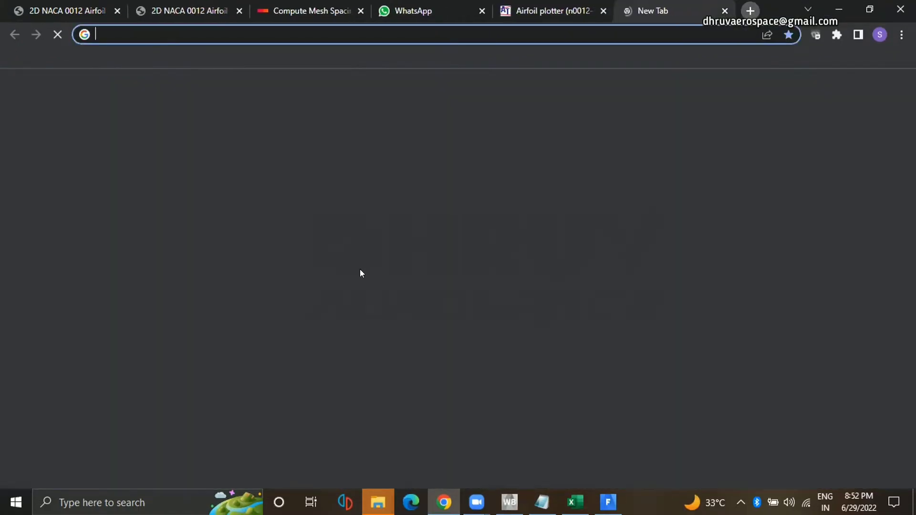
pyautogui.write('naca')
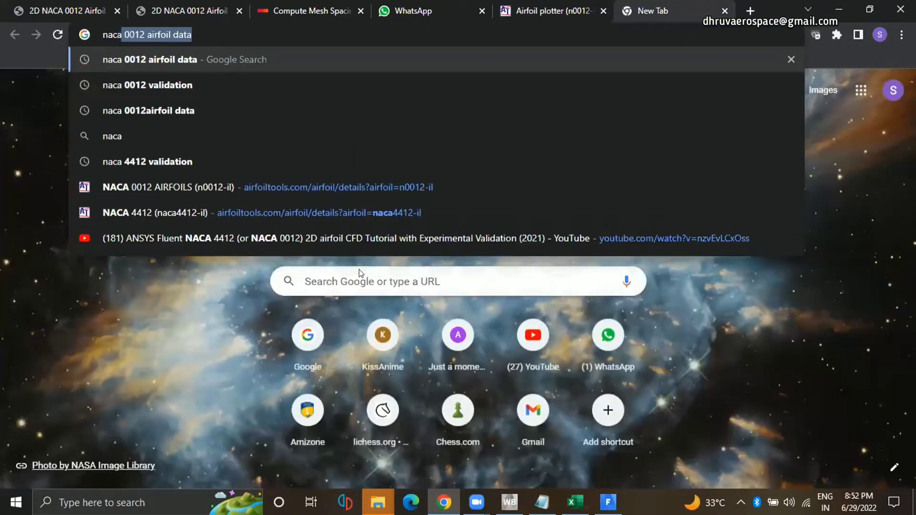
pyautogui.press('Down')
pyautogui.press('Down')
pyautogui.press('Down')
pyautogui.press('Down')
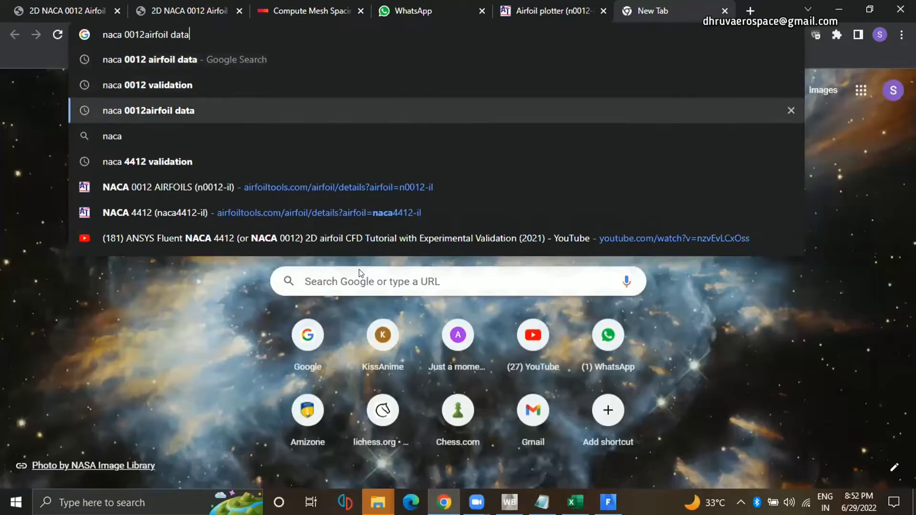
pyautogui.press('Return')
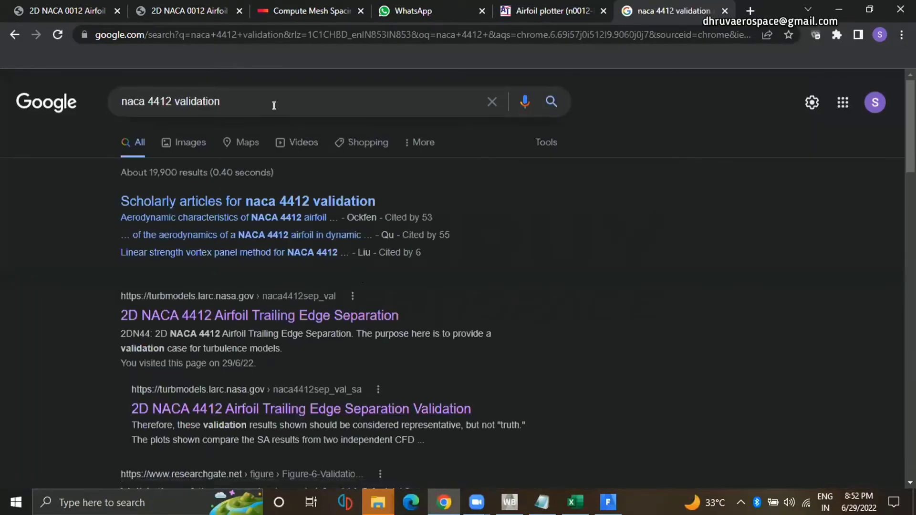
pyautogui.scroll(-3, 274, 103)
pyautogui.click(257, 186)
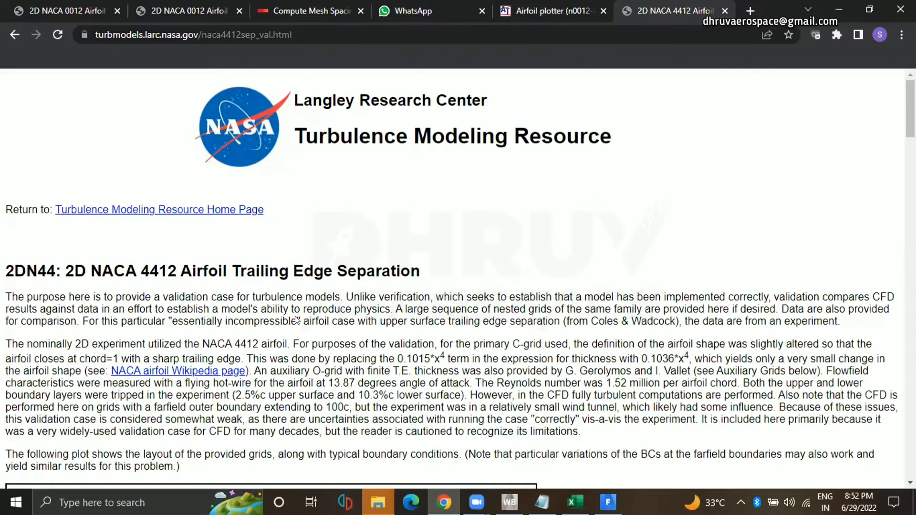
# Look through the NACA 4412 page's grids, experimental data plots and the What to Expect results table.
pyautogui.scroll(-15, 275, 223)
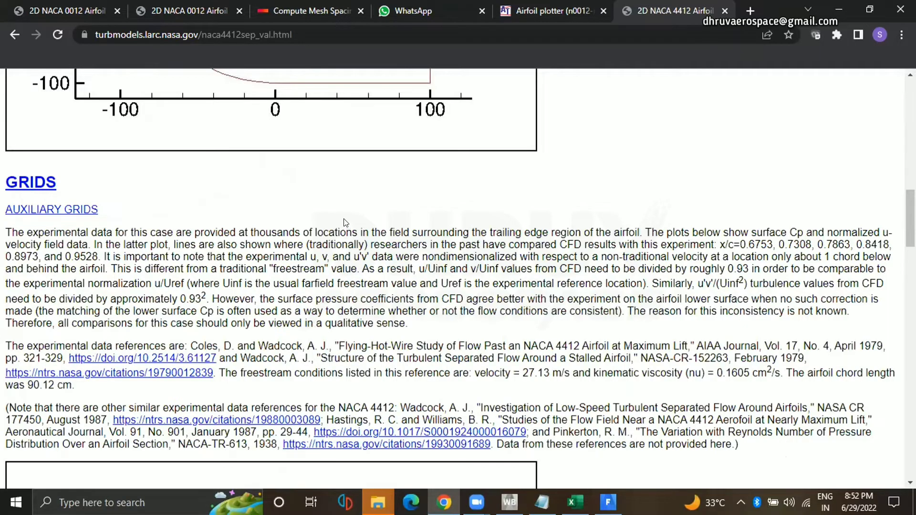
pyautogui.scroll(-7, 346, 223)
pyautogui.scroll(-8, 345, 268)
pyautogui.scroll(18, 344, 268)
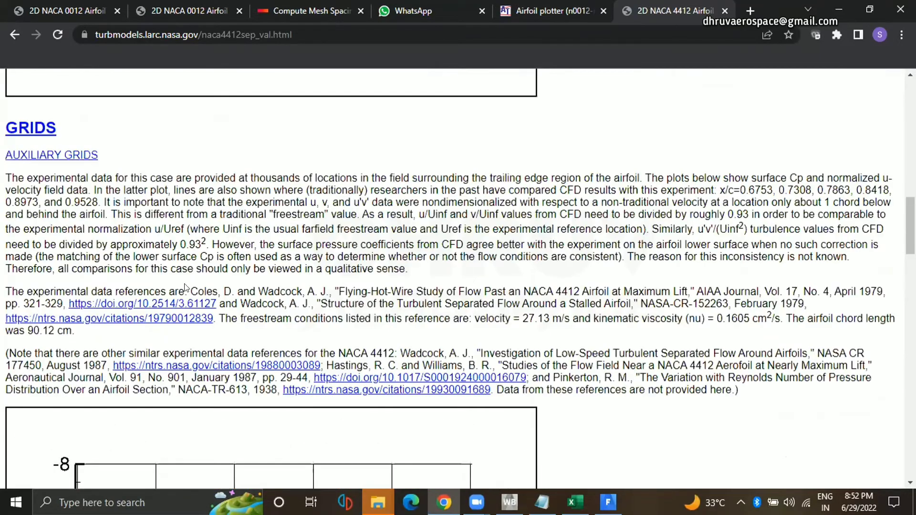
pyautogui.scroll(-3, 228, 309)
pyautogui.scroll(-6, 227, 310)
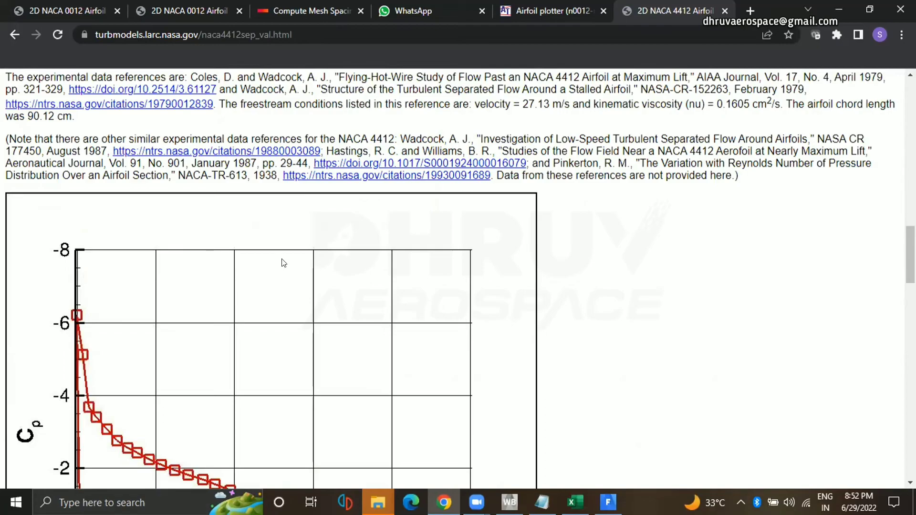
pyautogui.scroll(-7, 282, 262)
pyautogui.scroll(-17, 560, 267)
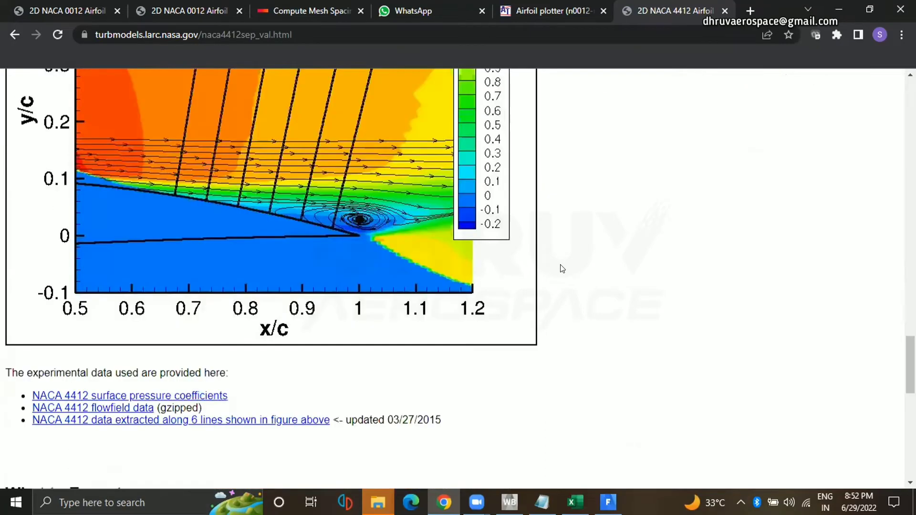
pyautogui.scroll(3, 189, 283)
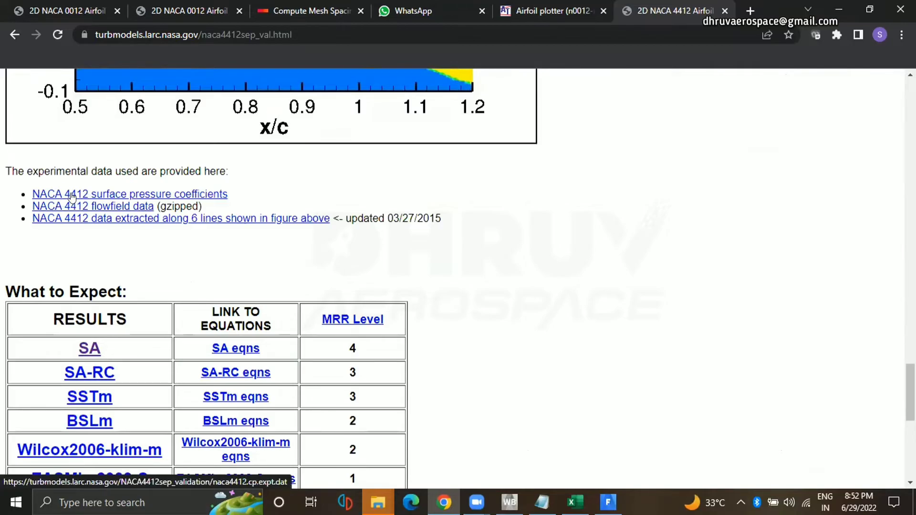
pyautogui.scroll(-2, 431, 242)
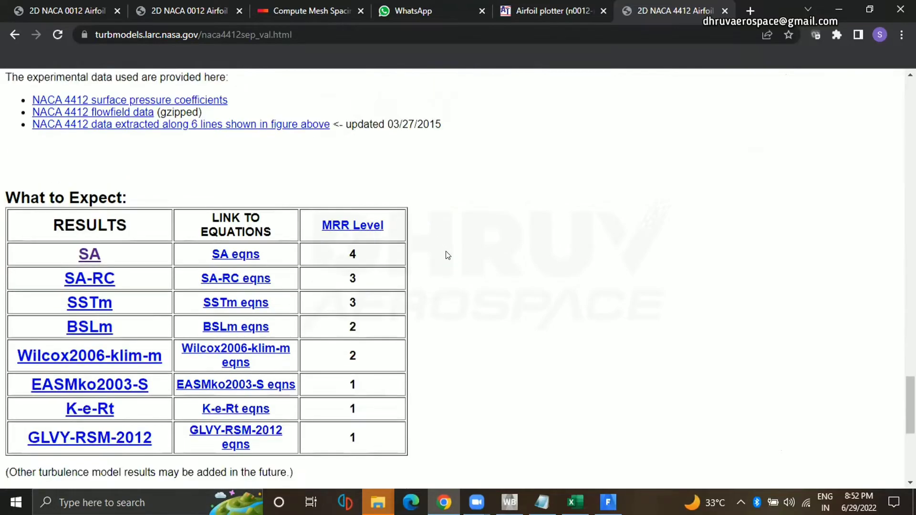
pyautogui.scroll(5, 446, 255)
pyautogui.scroll(-2, 444, 272)
pyautogui.scroll(-3, 84, 280)
# Open the SA results for the NACA 4412 case and examine the CL and CD values listed for CFL3D and FUN3D.
pyautogui.click(84, 280)
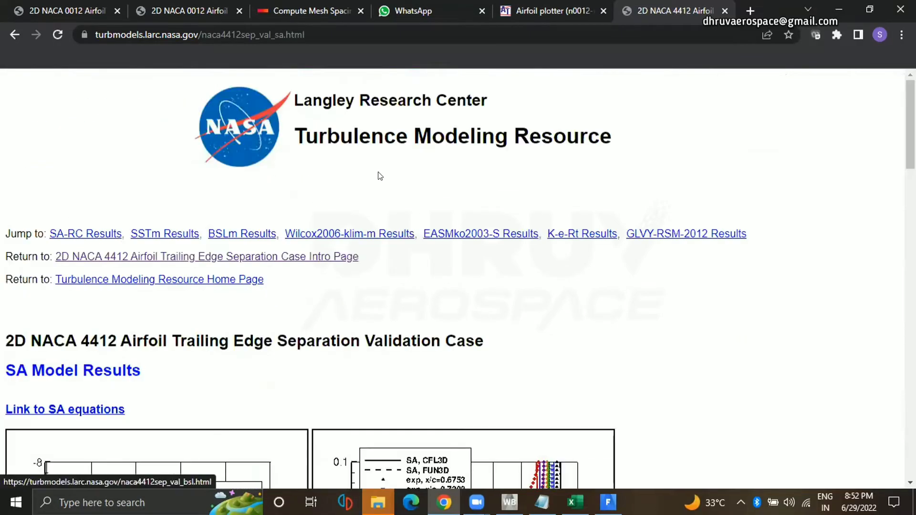
pyautogui.scroll(-15, 458, 251)
pyautogui.scroll(-10, 458, 251)
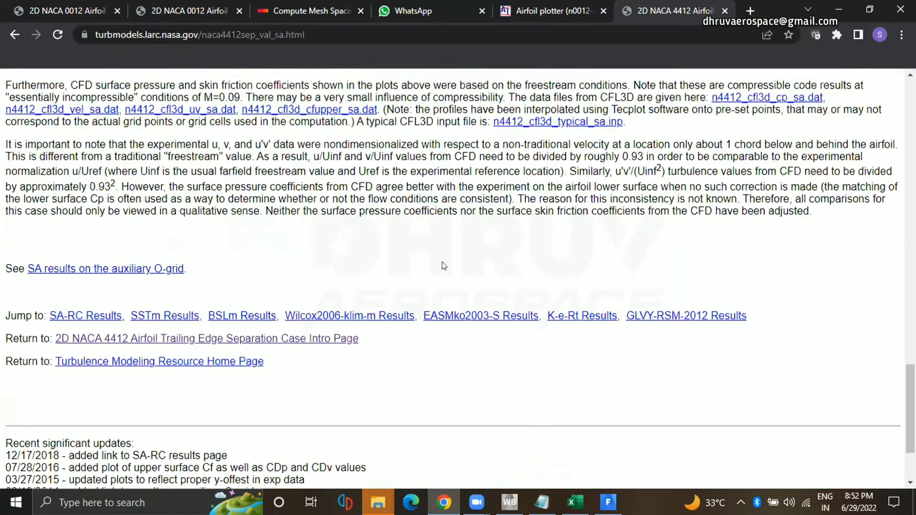
pyautogui.scroll(7, 97, 299)
pyautogui.moveTo(52, 272); pyautogui.dragTo(76, 279)
pyautogui.doubleClick(114, 271)
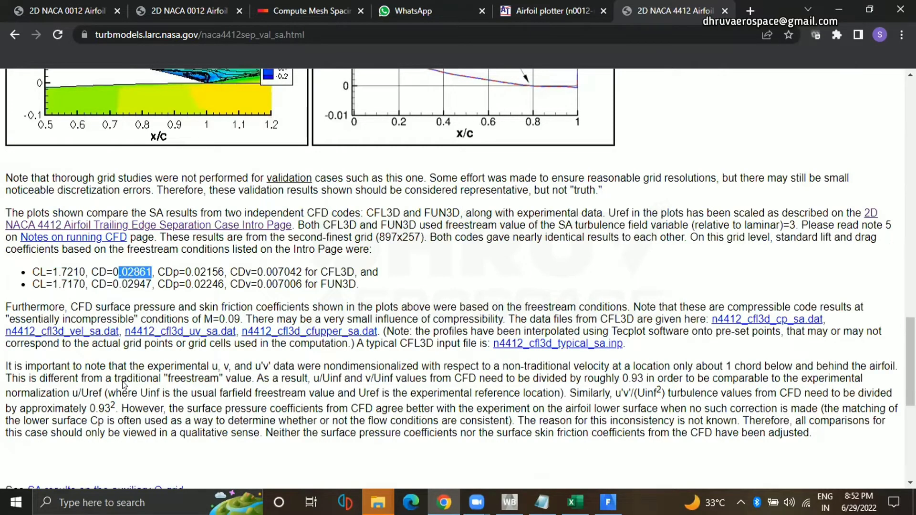
# Clear the text selection, switch back to Fluent and check the cd and cl report plots.
pyautogui.click(469, 298)
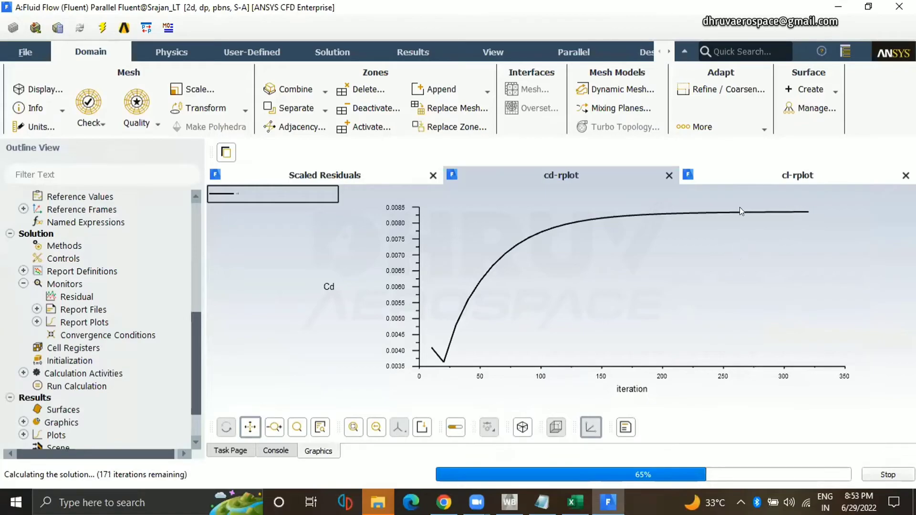
pyautogui.click(775, 177)
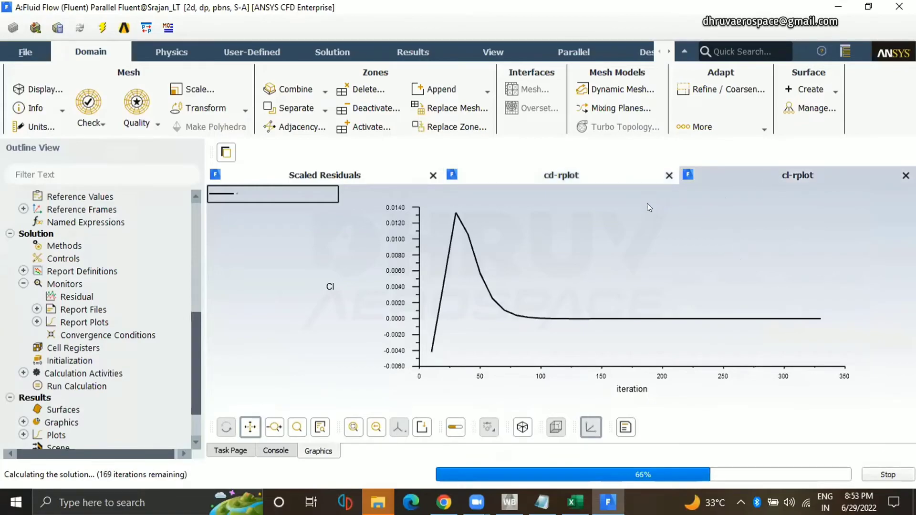
# Stop the running calculation from the cd report plot and bring up the iteration history in the console.
pyautogui.click(626, 176)
pyautogui.click(878, 473)
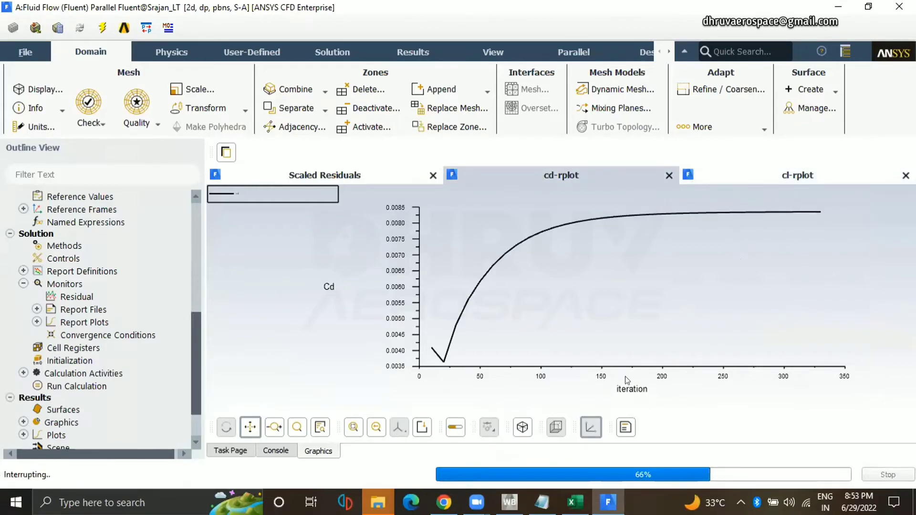
pyautogui.click(483, 288)
pyautogui.click(563, 176)
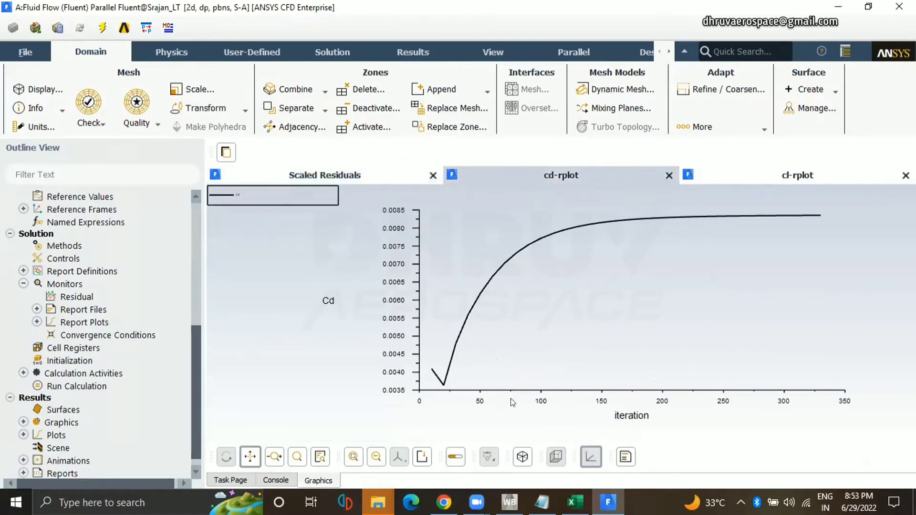
pyautogui.click(276, 481)
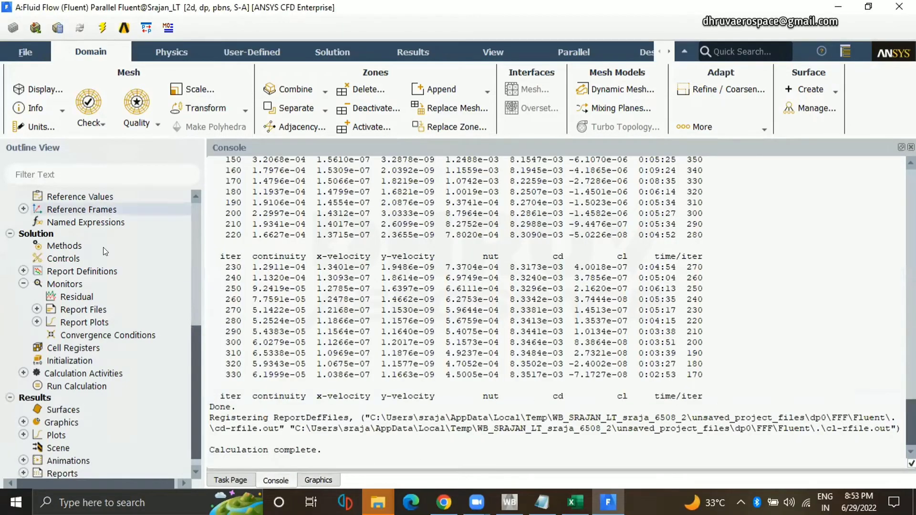
pyautogui.moveTo(521, 375); pyautogui.dragTo(520, 382)
pyautogui.click(526, 461)
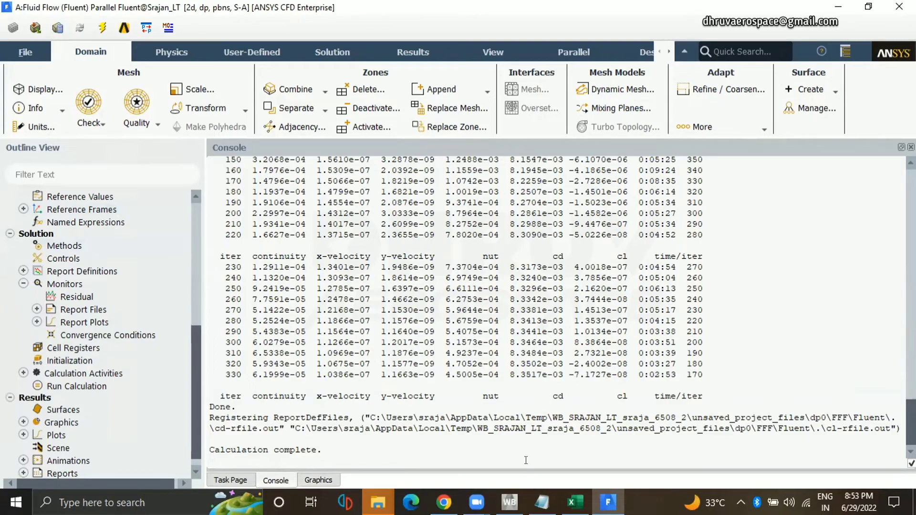
# Open the cd report definition and compute the drag coefficient over the three airfoil wall zones, leaving the definition unedited.
pyautogui.scroll(5, 87, 349)
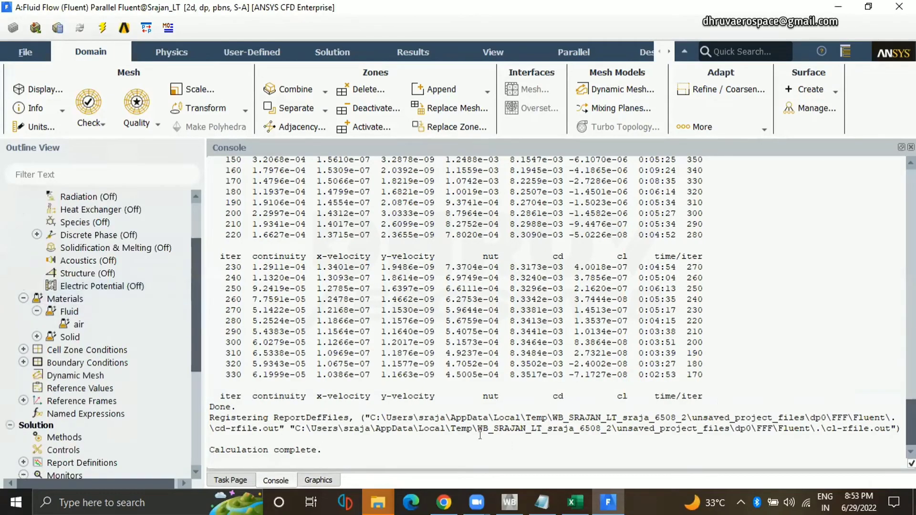
pyautogui.scroll(2, 81, 369)
pyautogui.scroll(-6, 85, 373)
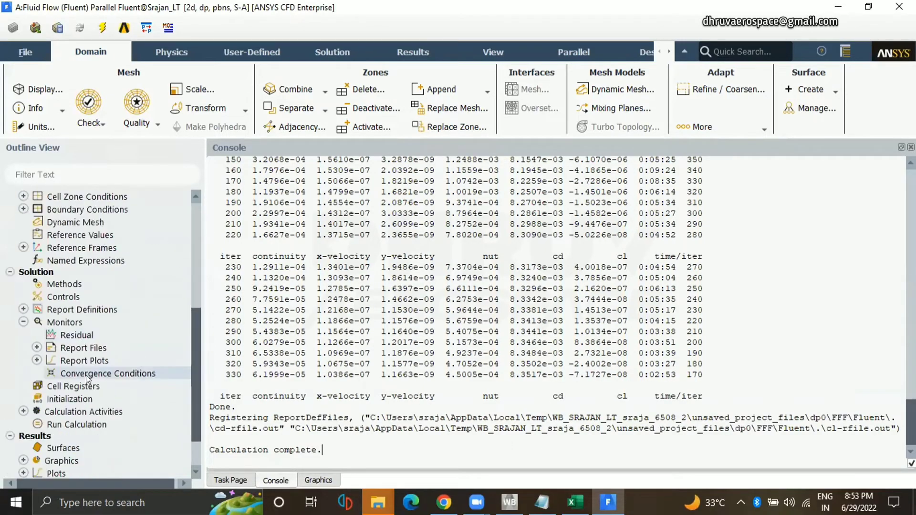
pyautogui.doubleClick(56, 310)
pyautogui.click(189, 112)
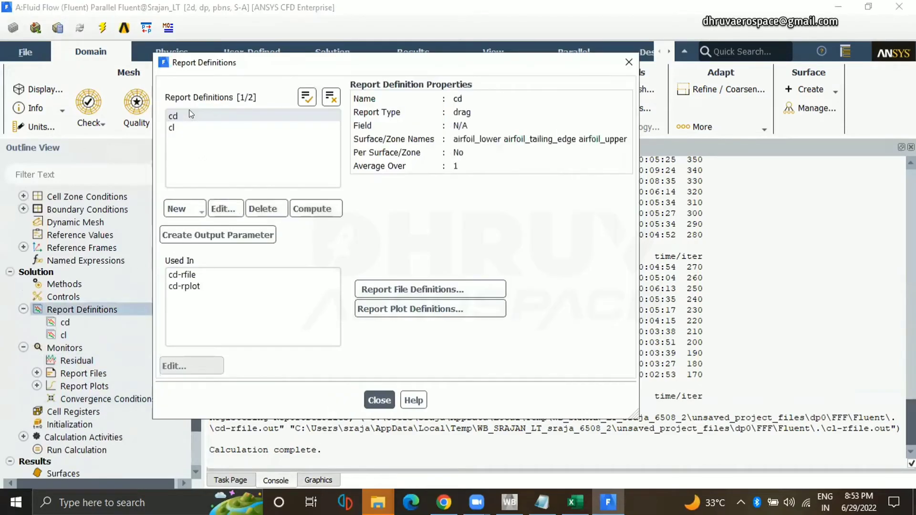
pyautogui.click(228, 214)
pyautogui.click(453, 412)
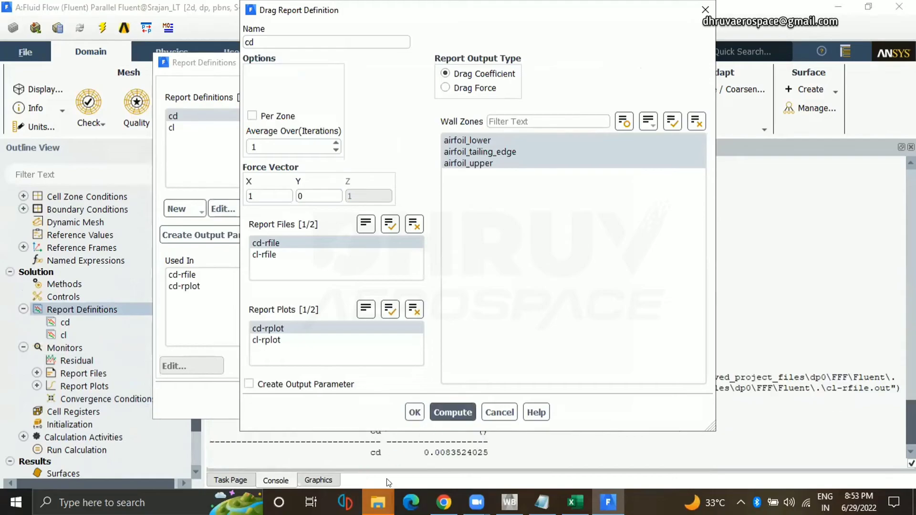
pyautogui.click(498, 413)
# Compute the lift coefficient from the cl report definition over the airfoil wall zones, then close the report definitions.
pyautogui.click(267, 127)
pyautogui.click(196, 127)
pyautogui.click(223, 208)
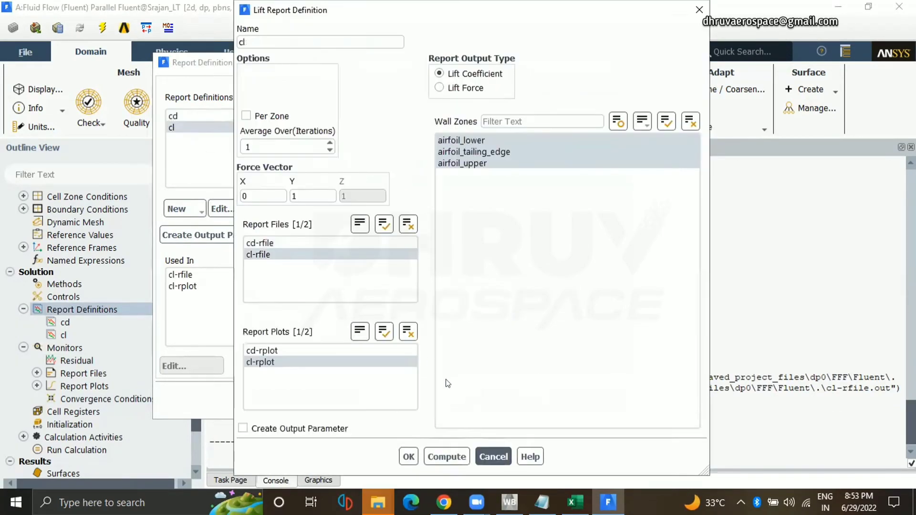
pyautogui.click(446, 457)
pyautogui.click(493, 456)
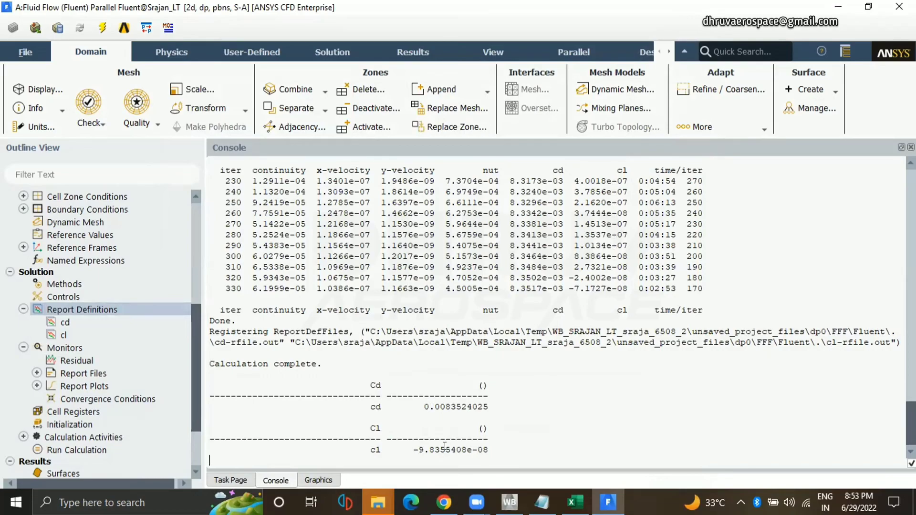
# Examine the computed cl and cd values in the console by highlighting each one.
pyautogui.moveTo(424, 449); pyautogui.dragTo(480, 446)
pyautogui.doubleClick(447, 406)
pyautogui.click(652, 369)
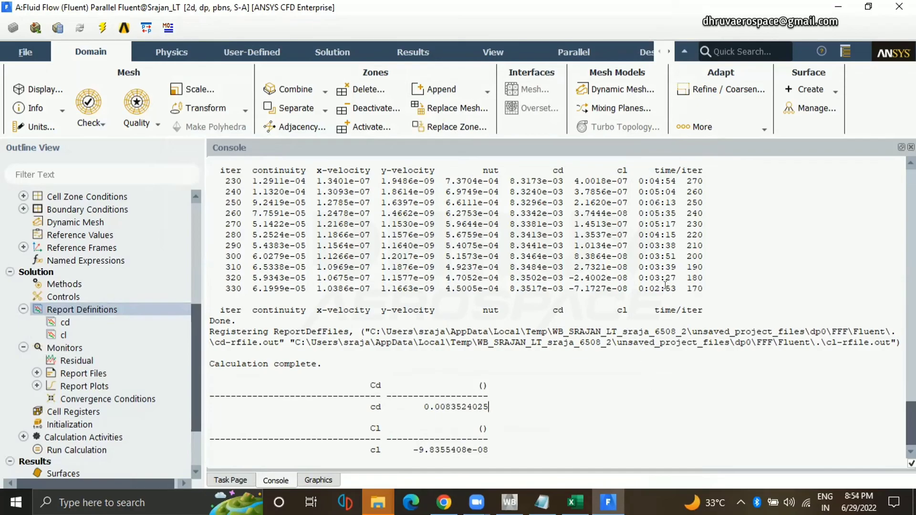